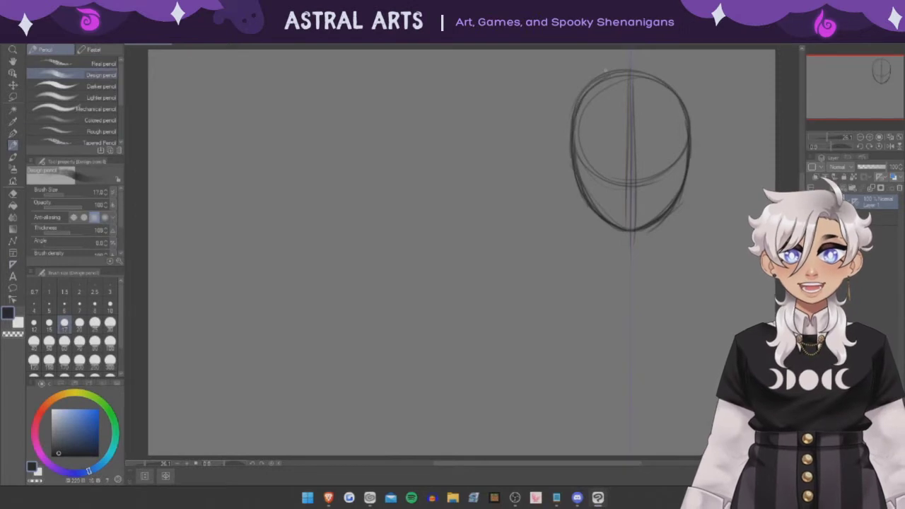
left_click_drag(597, 212, 596, 253)
left_click_drag(663, 213, 664, 255)
key("ctrl+z")
key("ctrl+z")
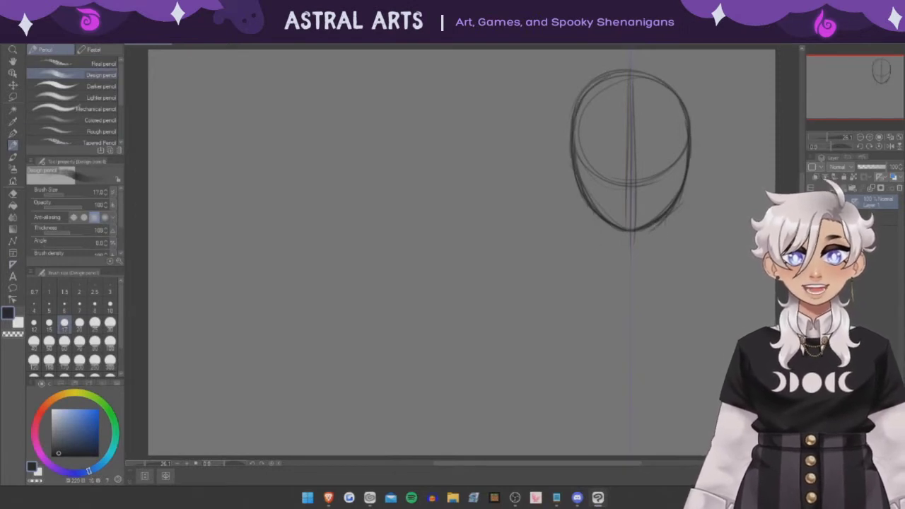
- Sketch both sides of the neck below the jaw and hatch the shadow under the chin
left_click_drag(597, 215, 596, 261)
left_click_drag(663, 216, 664, 262)
left_click_drag(599, 216, 598, 263)
left_click_drag(661, 218, 660, 261)
left_click_drag(600, 217, 599, 264)
left_click_drag(662, 225, 661, 263)
left_click_drag(605, 233, 654, 250)
- Sketch the sloping shoulders on both sides of the neck and a collarbone line running inward from each shoulder
left_click_drag(598, 252, 556, 277)
left_click_drag(663, 252, 702, 276)
left_click_drag(599, 252, 544, 285)
left_click_drag(665, 253, 717, 285)
left_click_drag(541, 288, 619, 313)
left_click_drag(718, 291, 642, 311)
- Darken the shoulder slopes with repeated pencil strokes from the neck outward
left_click_drag(598, 253, 543, 284)
left_click_drag(665, 253, 719, 283)
left_click_drag(594, 249, 538, 289)
mouse_move(671, 249)
left_mouse_down()
mouse_move(722, 289)
mouse_move(688, 267)
left_mouse_up()
- Clean up the stray shoulder lines and redraw both shoulder outlines more heavily with the Design pencil at size 25
key("e")
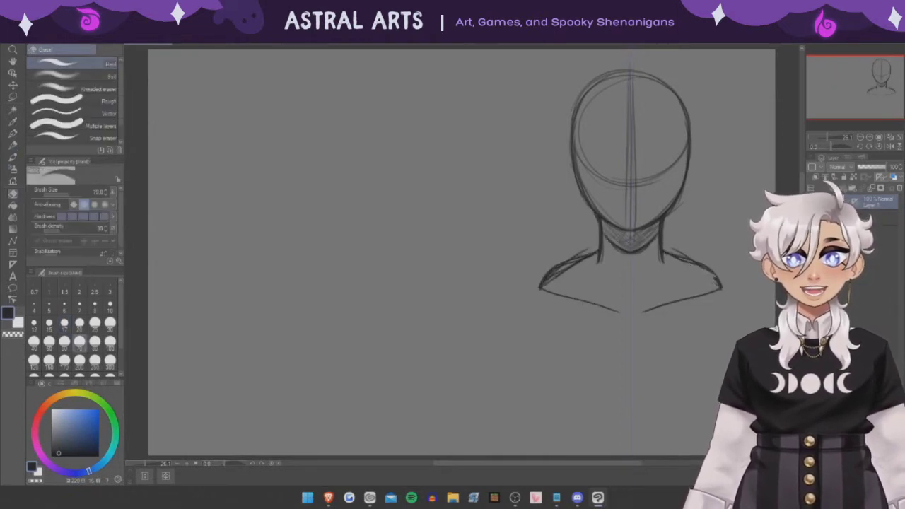
key("p")
left_click_drag(598, 247, 574, 259)
left_click_drag(663, 248, 685, 258)
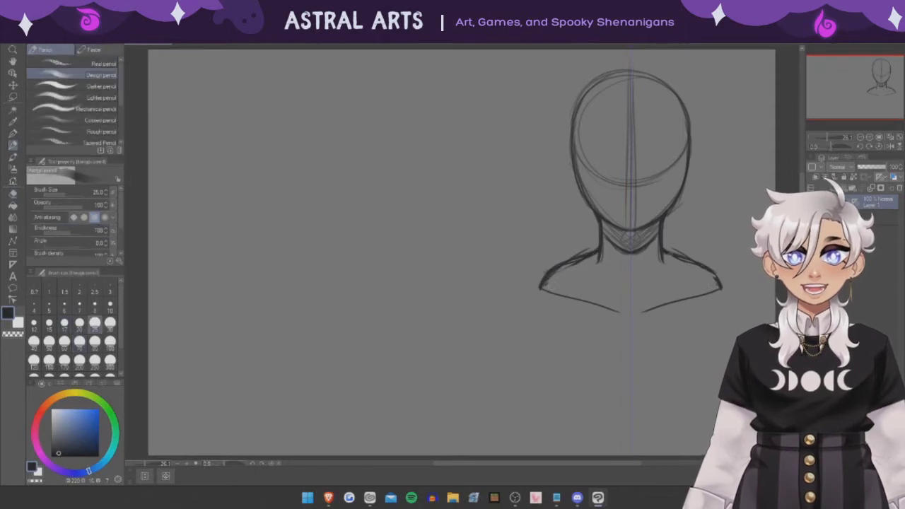
left_click_drag(571, 258, 538, 288)
left_click_drag(693, 260, 723, 287)
left_click_drag(583, 257, 553, 276)
left_click_drag(678, 257, 717, 278)
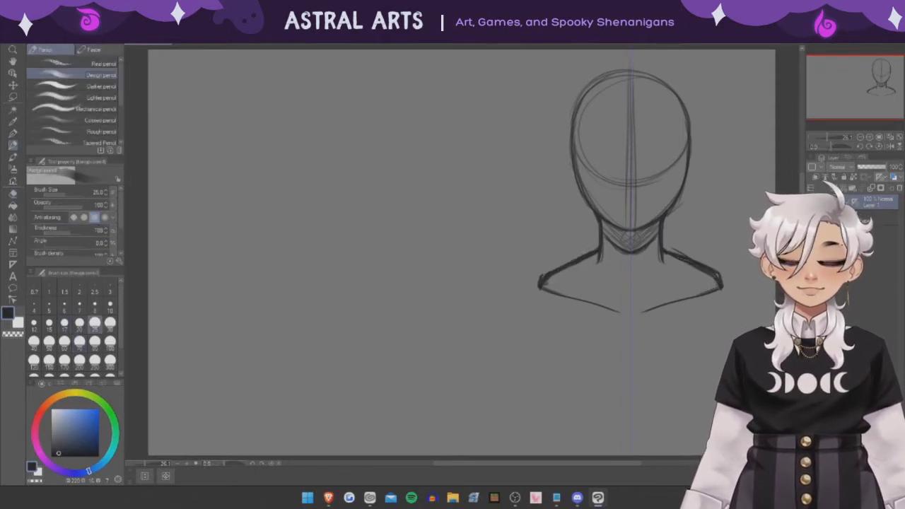
- Sketch a horizontal eye guideline across the face and an ear on each side of the head
scroll(714, 116, "up", 3)
left_click_drag(509, 184, 656, 182)
left_click_drag(581, 182, 499, 182)
mouse_move(493, 164)
left_mouse_down()
mouse_move(461, 198)
mouse_move(498, 233)
left_mouse_up()
left_click_drag(488, 186, 478, 206)
scroll(600, 282, "down", 5)
scroll(601, 282, "up", 3)
scroll(579, 283, "up", 1)
- Draw thick arched upper lids and curved lower lids for both eyes on the horizontal guideline
left_click_drag(602, 252, 664, 237)
left_click_drag(496, 241, 556, 250)
left_click_drag(623, 233, 673, 244)
left_click_drag(482, 239, 505, 229)
left_click_drag(651, 229, 677, 242)
key("ctrl+z")
mouse_move(494, 240)
left_mouse_down()
mouse_move(545, 277)
mouse_move(550, 241)
left_mouse_up()
- Draw a thick arched eyebrow above each eye
left_click_drag(603, 217, 651, 210)
key("ctrl+z")
left_click_drag(598, 241, 660, 212)
left_click_drag(598, 215, 655, 196)
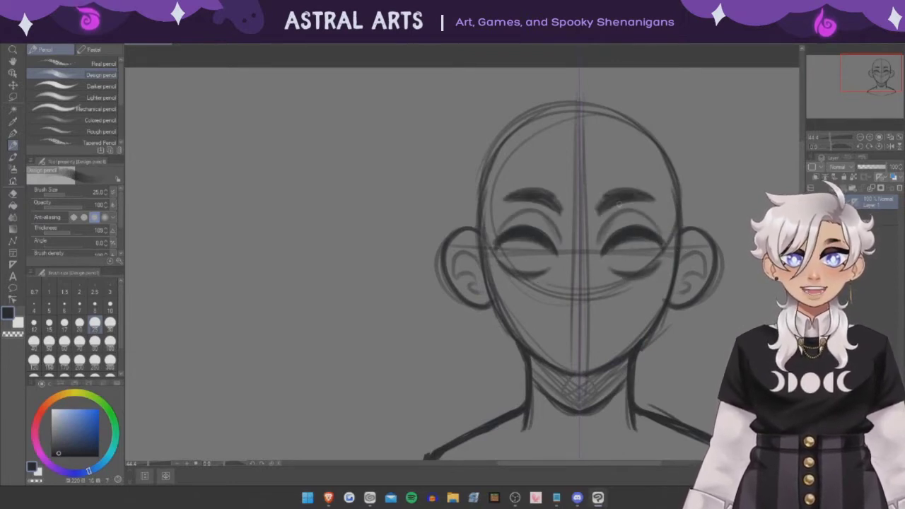
- Draw a wide smiling mouth and a short slanted nose line on the centre of the face
left_click_drag(541, 326, 629, 314)
left_click_drag(540, 325, 552, 328)
mouse_move(581, 268)
left_mouse_down()
mouse_move(552, 301)
mouse_move(570, 304)
left_mouse_up()
scroll(579, 283, "down", 2)
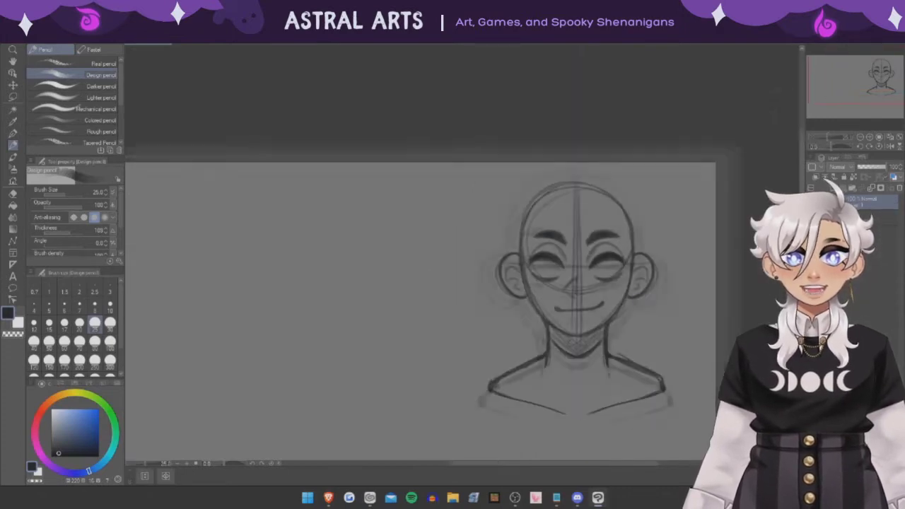
- Draw curved irises looking sideways inside both eyes
scroll(580, 283, "up", 3)
left_click_drag(612, 274, 615, 307)
left_click_drag(500, 275, 496, 308)
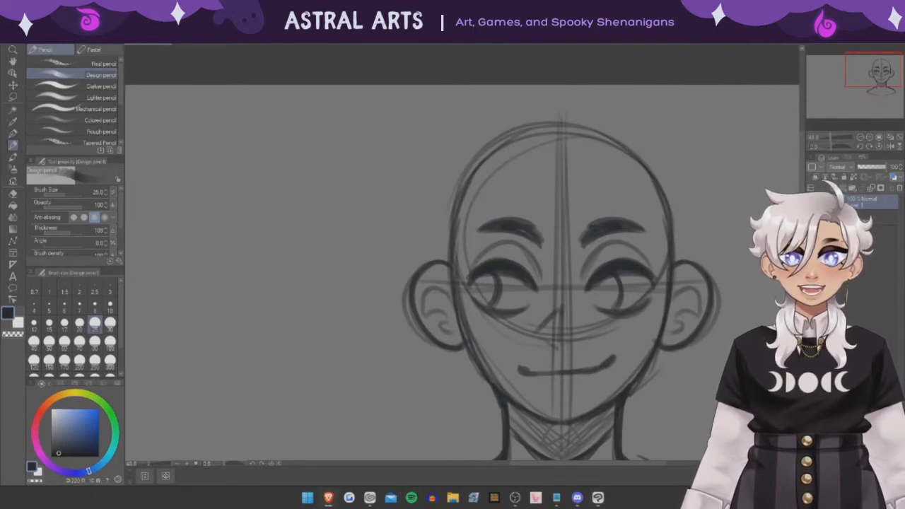
- Clear the first nose and the nearby guidelines, and redraw the nose with two angled nostrils and a bridge
scroll(580, 283, "down", 2)
scroll(580, 282, "up", 2)
key("ctrl+z")
key("ctrl+z")
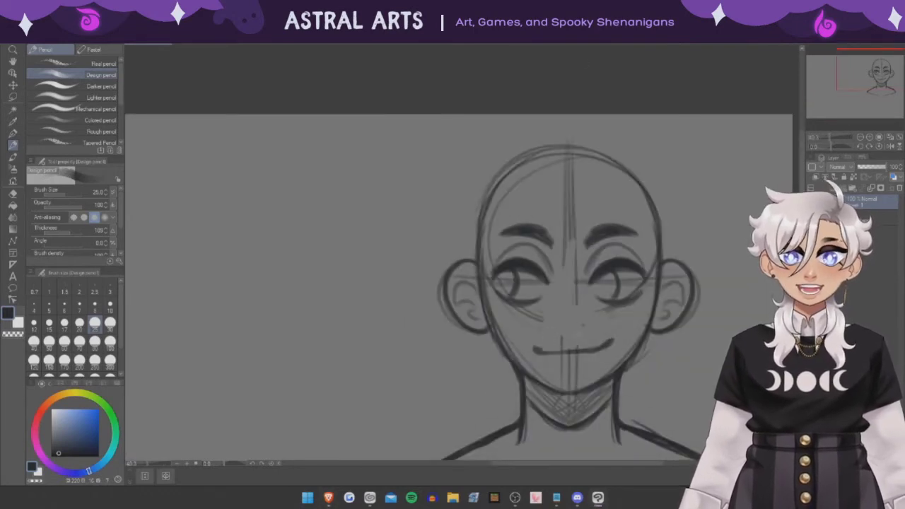
mouse_move(571, 297)
left_mouse_down()
mouse_move(554, 327)
mouse_move(589, 328)
mouse_move(563, 326)
mouse_move(580, 329)
left_mouse_up()
key("ctrl+z")
key("ctrl+z")
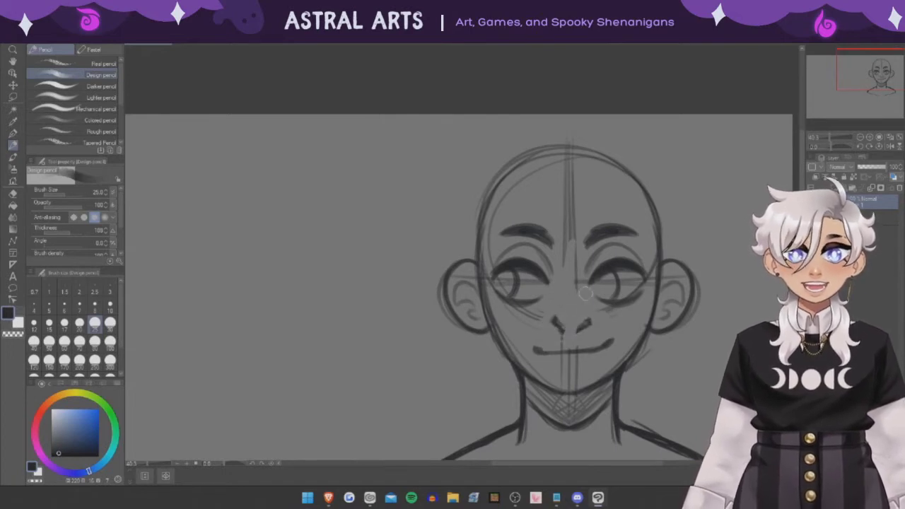
left_click_drag(570, 297, 570, 323)
- Sketch the hairline across the upper forehead and down toward both temples
scroll(564, 288, "down", 5)
scroll(565, 290, "up", 5)
left_click_drag(544, 210, 639, 236)
left_click_drag(523, 246, 616, 212)
scroll(579, 290, "down", 2)
scroll(579, 290, "up", 3)
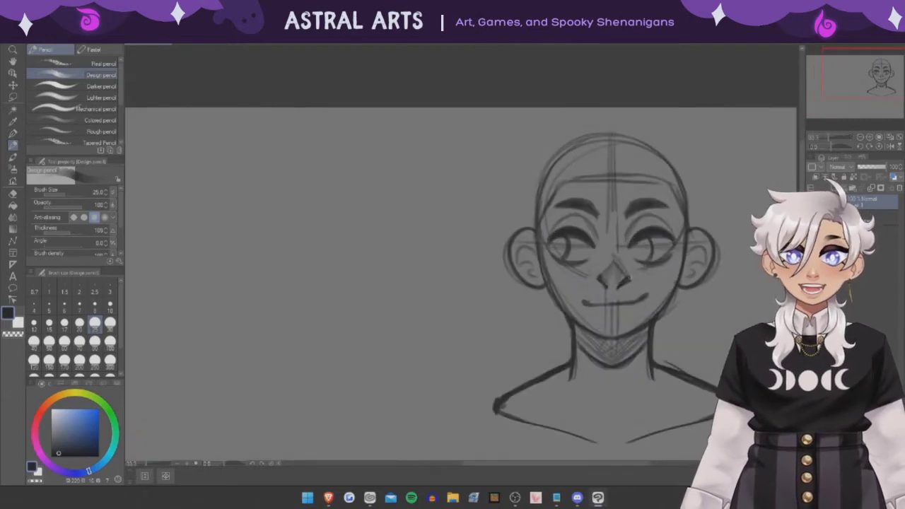
scroll(607, 282, "down", 2)
scroll(608, 283, "up", 1)
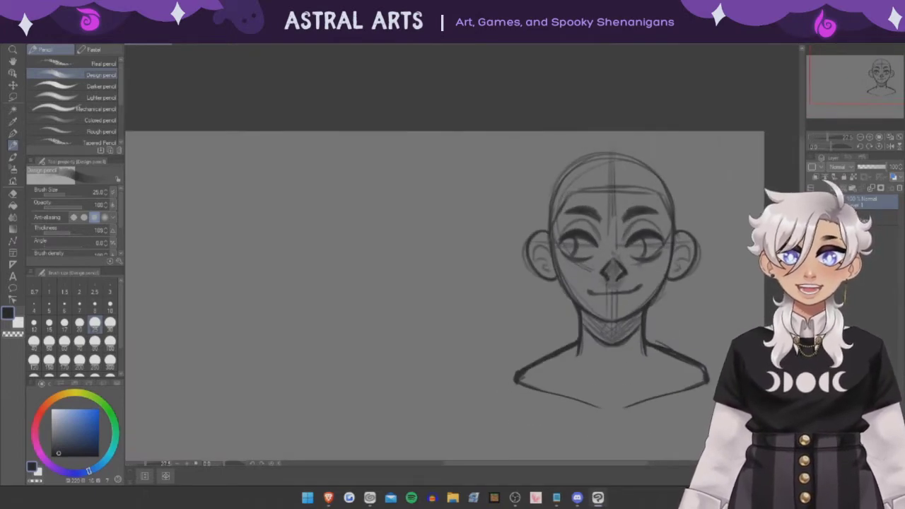
- Add lower lashes at the outer corners of both eyes
scroll(608, 282, "down", 2)
scroll(608, 283, "up", 2)
scroll(608, 282, "down", 2)
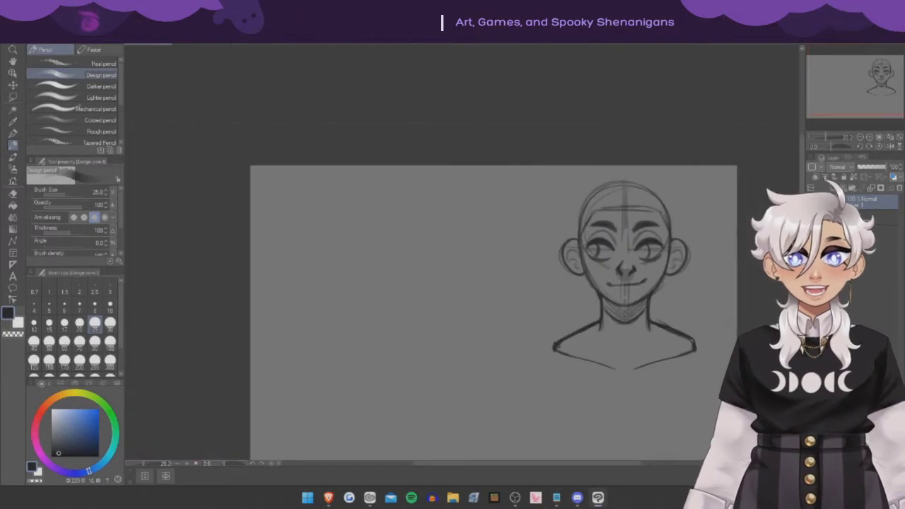
scroll(608, 282, "up", 3)
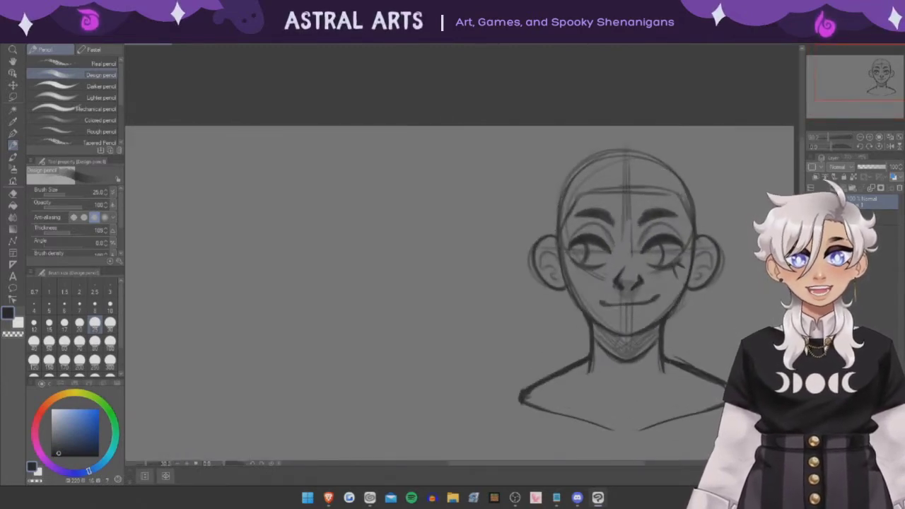
scroll(608, 283, "down", 2)
scroll(608, 283, "up", 1)
scroll(608, 282, "down", 2)
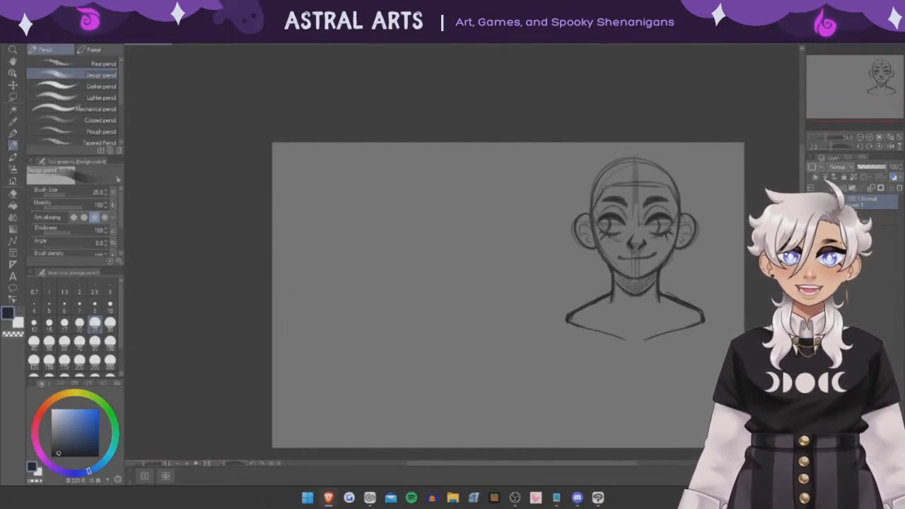
- Draw a tall pointed horn rising from the hairline on the viewer's right side of the head
scroll(608, 283, "up", 2)
left_click_drag(667, 209, 628, 196)
left_click_drag(537, 177, 580, 200)
key("ctrl+z")
key("ctrl+z")
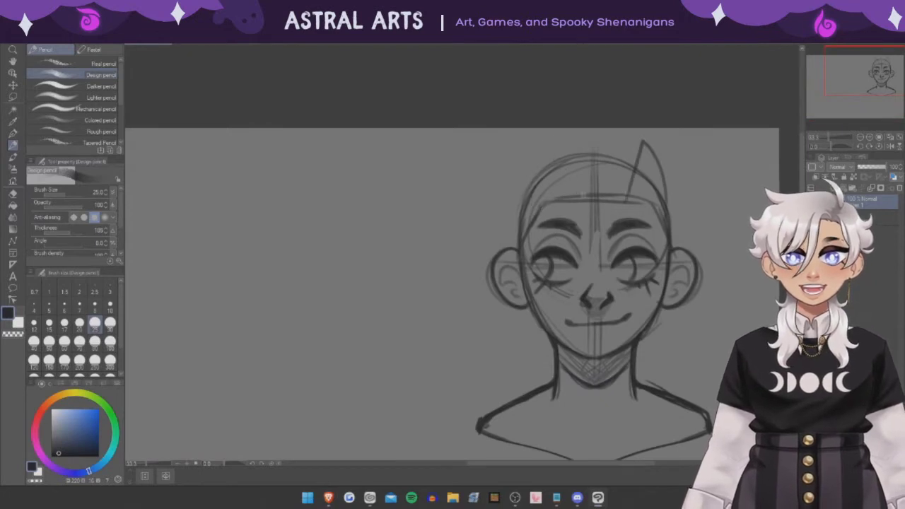
key("ctrl+y")
key("ctrl+y")
key("ctrl+z")
key("ctrl+z")
- Place a vertical symmetry ruler down the centre line of the face
key("u")
key("u")
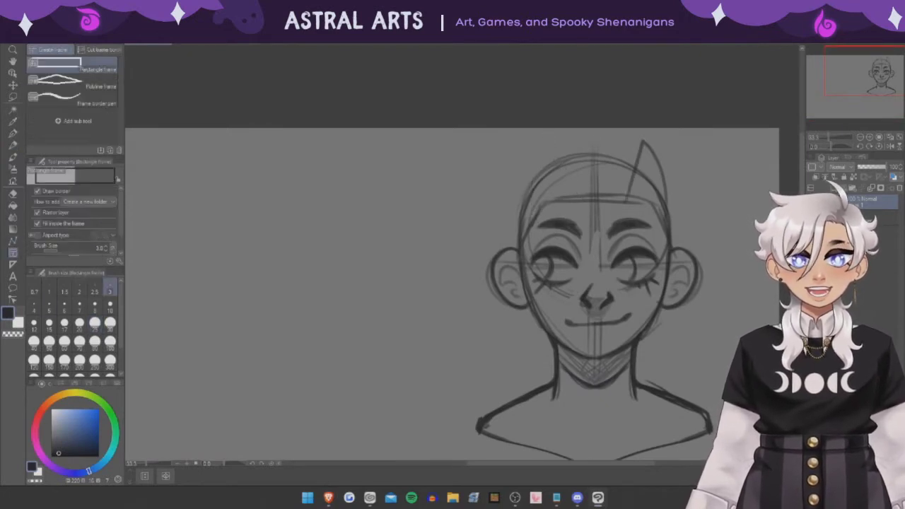
left_click_drag(596, 134, 596, 452)
- Draw the matching pointed horn on the opposite side of the head with the pencil
key("p")
mouse_move(576, 201)
left_mouse_down()
mouse_move(547, 142)
mouse_move(524, 224)
mouse_move(547, 140)
left_mouse_up()
key("ctrl+z")
left_click_drag(547, 140, 523, 203)
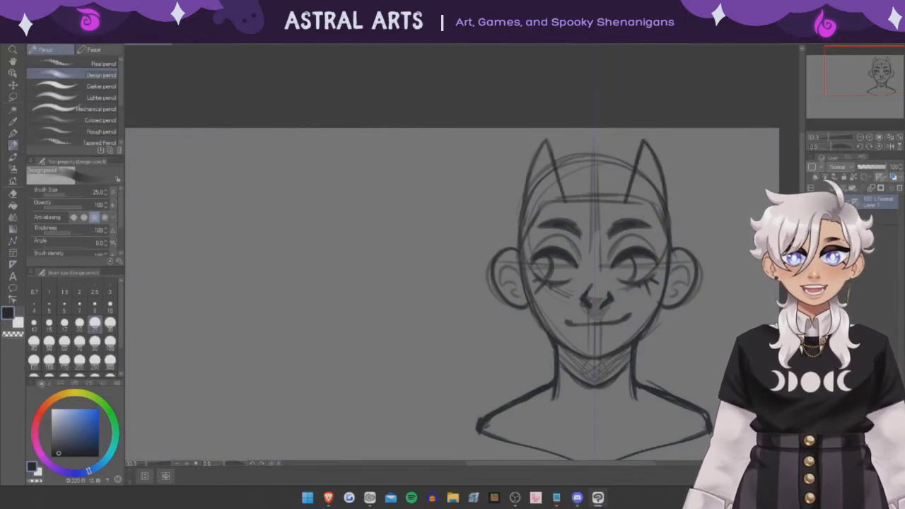
scroll(452, 293, "down", 3)
scroll(452, 294, "up", 3)
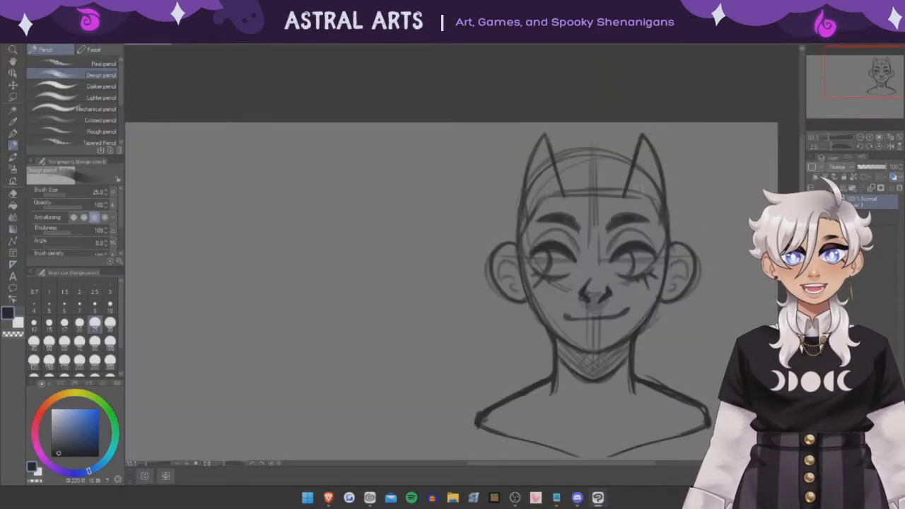
- Clear the head outline and hairline from inside both horns, keeping the hairline between them
key("ctrl+z")
key("ctrl+z")
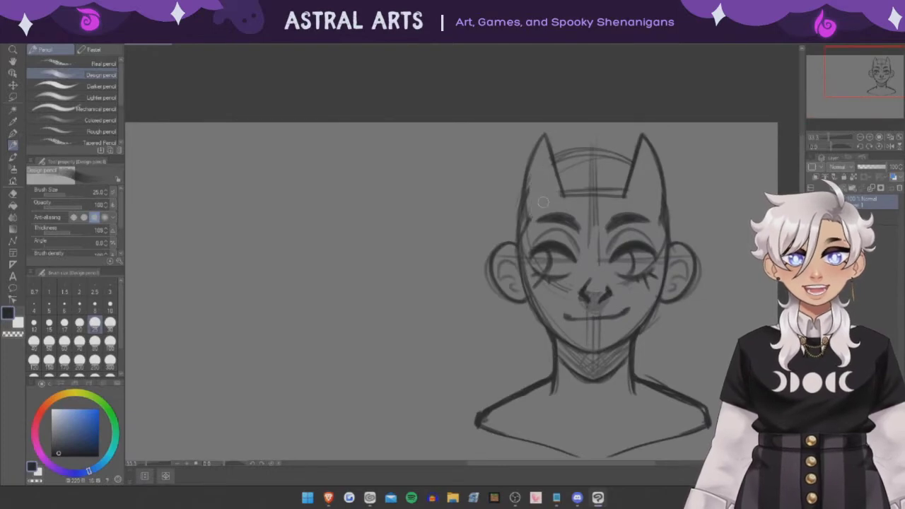
scroll(453, 294, "down", 3)
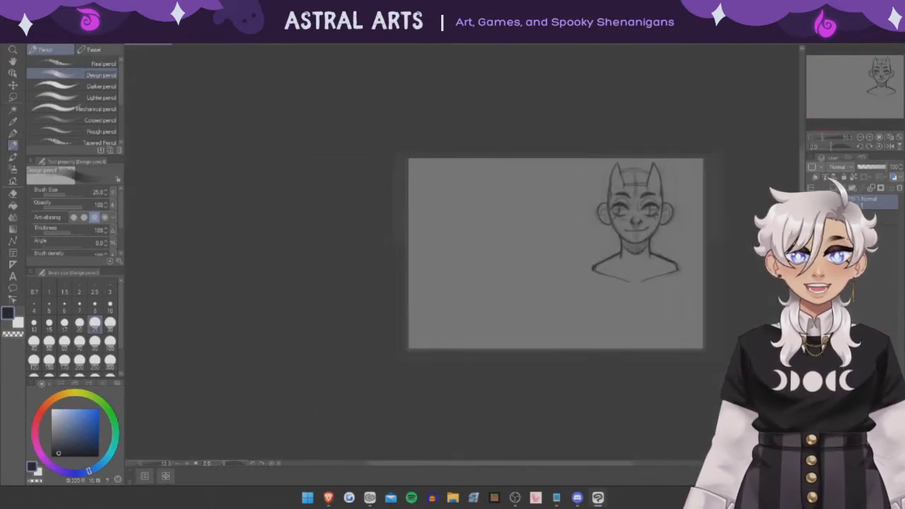
- Replace the nose with two short vertical strokes between the eyes and the mouth
scroll(566, 290, "up", 2)
scroll(566, 289, "up", 3)
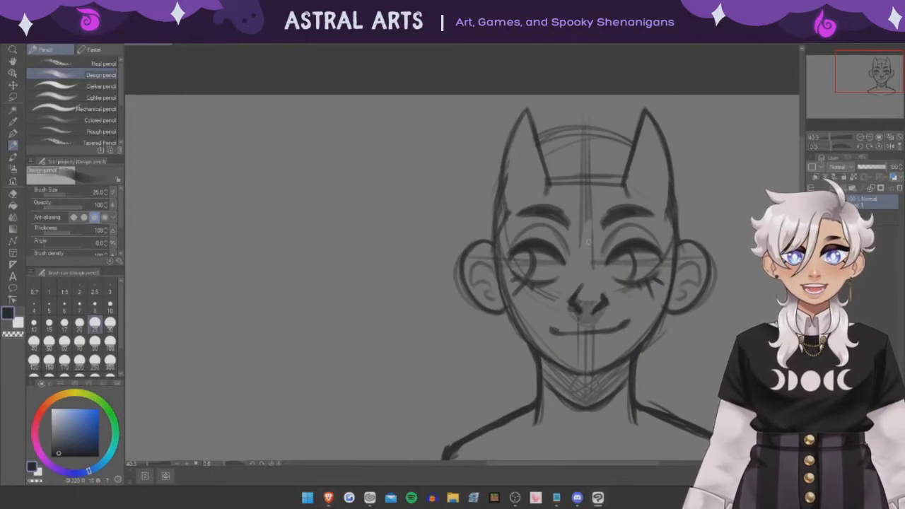
key("ctrl+z")
key("ctrl+z")
left_click_drag(596, 274, 597, 304)
left_click_drag(579, 279, 581, 300)
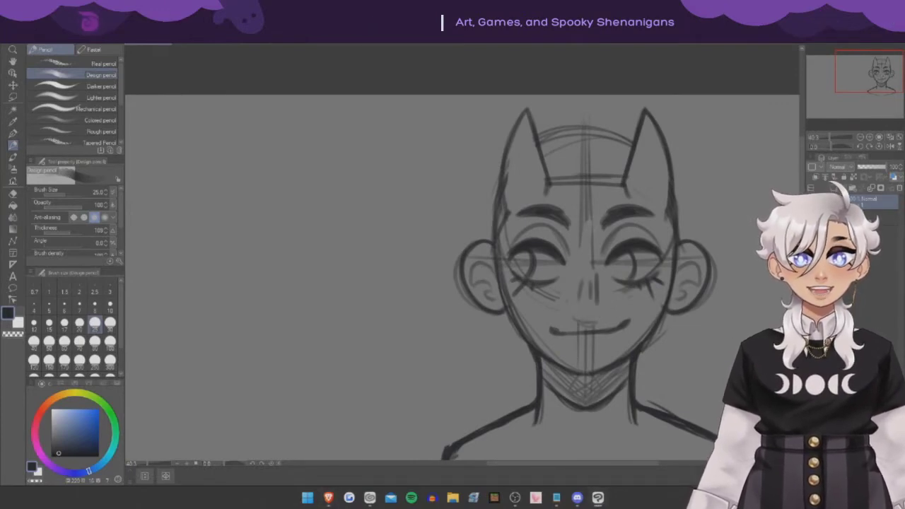
- Try drawing a broad forelock curving from the hairline down between the eyes to the nose
left_click_drag(585, 247, 585, 182)
left_click_drag(599, 225, 587, 267)
left_click_drag(574, 191, 562, 279)
key("ctrl+z")
mouse_move(586, 172)
left_mouse_down()
mouse_move(612, 252)
mouse_move(571, 280)
left_mouse_up()
left_click_drag(602, 230, 588, 281)
key("ctrl+z")
left_click_drag(601, 196, 591, 280)
left_click_drag(595, 270, 577, 290)
left_click_drag(608, 228, 592, 280)
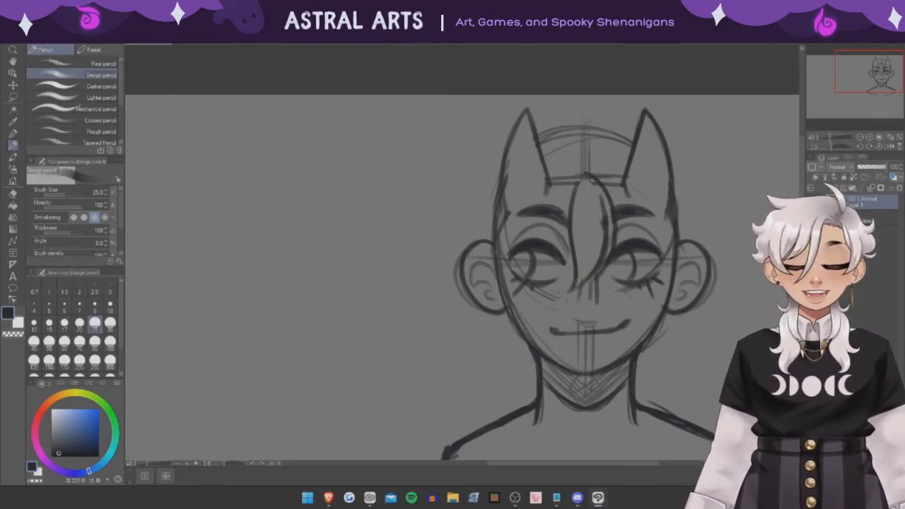
- Try adding side strands next to the forelock, and undo the fringe strokes
left_click_drag(609, 172, 629, 239)
left_click_drag(544, 218, 581, 300)
key("ctrl+z")
key("ctrl+z")
key("ctrl+z")
key("ctrl+z")
key("ctrl+z")
- Restate the nose stroke and draw bangs from the hairline, with one long strand sweeping across the face below an eye
left_click_drag(589, 281, 591, 300)
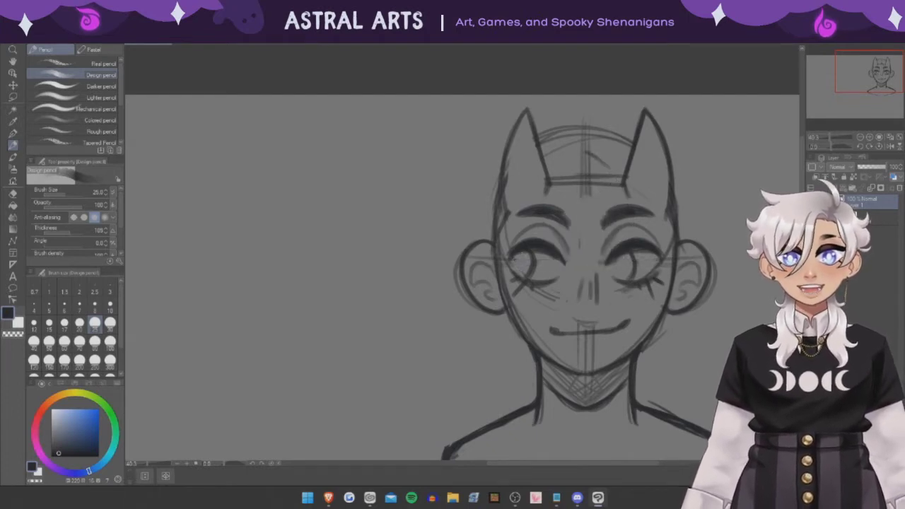
left_click_drag(608, 160, 591, 270)
left_click_drag(572, 171, 548, 297)
mouse_move(604, 188)
left_mouse_down()
mouse_move(542, 301)
mouse_move(599, 219)
left_mouse_up()
left_click_drag(629, 180, 613, 247)
left_click_drag(570, 185, 550, 242)
left_click_drag(548, 188, 538, 239)
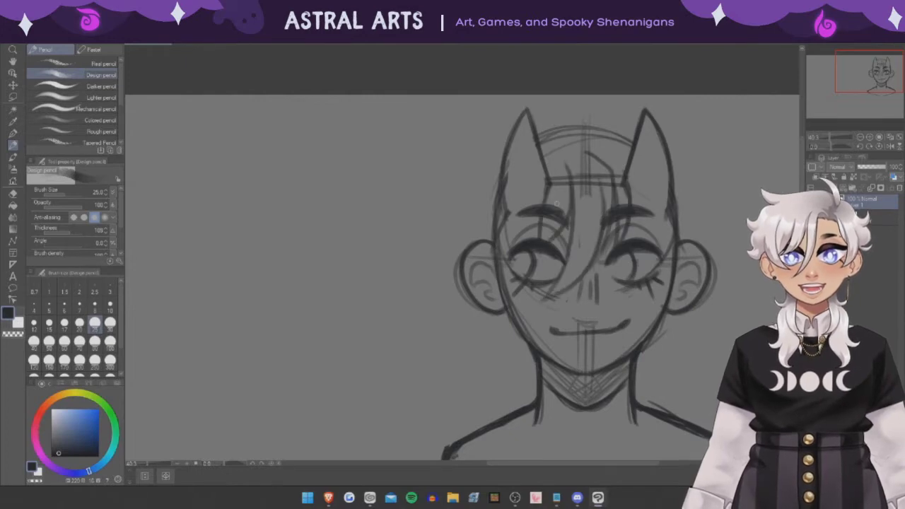
- Draw flicked hair tips beside the neck on both sides, below the ears
mouse_move(660, 327)
left_mouse_down()
mouse_move(687, 358)
mouse_move(677, 373)
left_mouse_up()
left_click_drag(671, 366, 636, 394)
mouse_move(529, 335)
left_mouse_down()
mouse_move(492, 372)
mouse_move(534, 392)
left_mouse_up()
left_click_drag(512, 320, 491, 336)
left_click_drag(525, 331, 491, 351)
- Draw a flicked hair tuft above each ear, curving outward from the temple
key("ctrl+minus")
key("ctrl+plus")
left_click_drag(625, 250, 622, 290)
mouse_move(633, 291)
left_mouse_down()
mouse_move(661, 270)
mouse_move(634, 269)
mouse_move(638, 293)
left_mouse_up()
key("ctrl+z")
left_click_drag(673, 263, 622, 281)
left_click_drag(442, 253, 400, 277)
key("ctrl+minus")
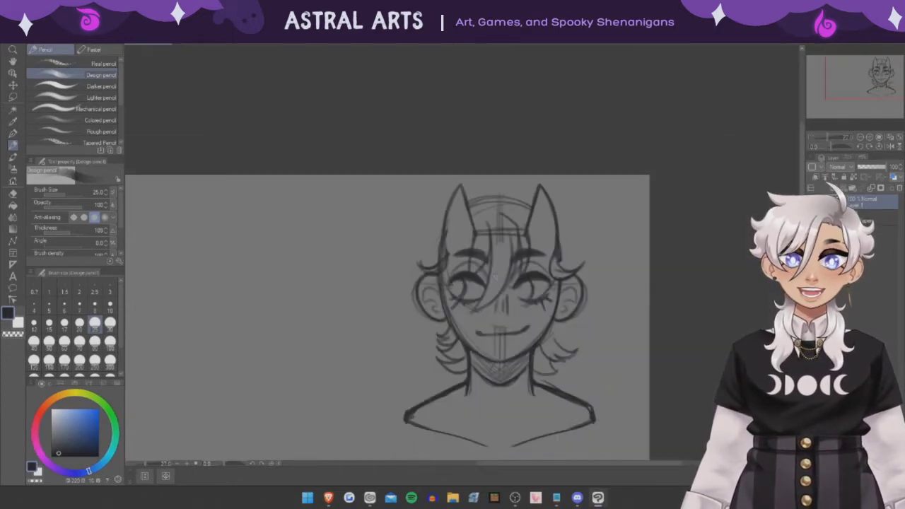
- Sketch curved hair strands over the crown between the two horns
key("ctrl+plus")
mouse_move(550, 175)
left_mouse_down()
mouse_move(494, 212)
mouse_move(519, 230)
left_mouse_up()
left_click_drag(517, 181, 568, 165)
key("ctrl+minus")
mouse_move(583, 205)
left_mouse_down()
mouse_move(630, 198)
mouse_move(623, 233)
left_mouse_up()
key("ctrl+z")
key("ctrl+plus")
mouse_move(622, 234)
left_mouse_down()
mouse_move(609, 301)
mouse_move(640, 392)
left_mouse_up()
key("ctrl+z")
key("ctrl+z")
- Draw rounded curls of hair behind and below both ears
key("ctrl+minus")
left_click_drag(611, 337, 623, 374)
left_click_drag(452, 334, 430, 372)
key("ctrl+minus")
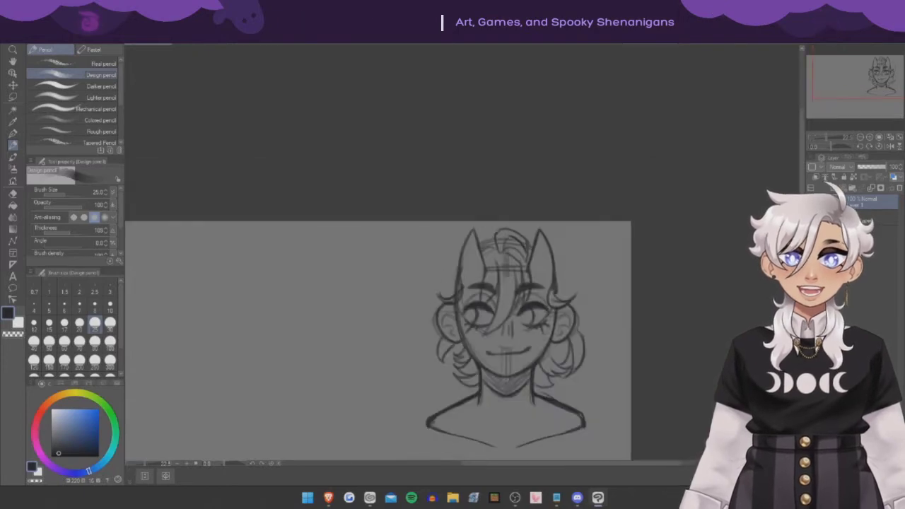
- Add more curled hair strands around and below the ear on the canvas's left side of the face
key("ctrl+plus")
left_click_drag(485, 364, 447, 410)
key("ctrl+minus")
key("ctrl+plus")
left_click_drag(492, 335, 454, 366)
- Draw the outer hair volume on both sides of the head, with flicked locks curving from the horns down past the ears
left_click_drag(424, 282, 403, 319)
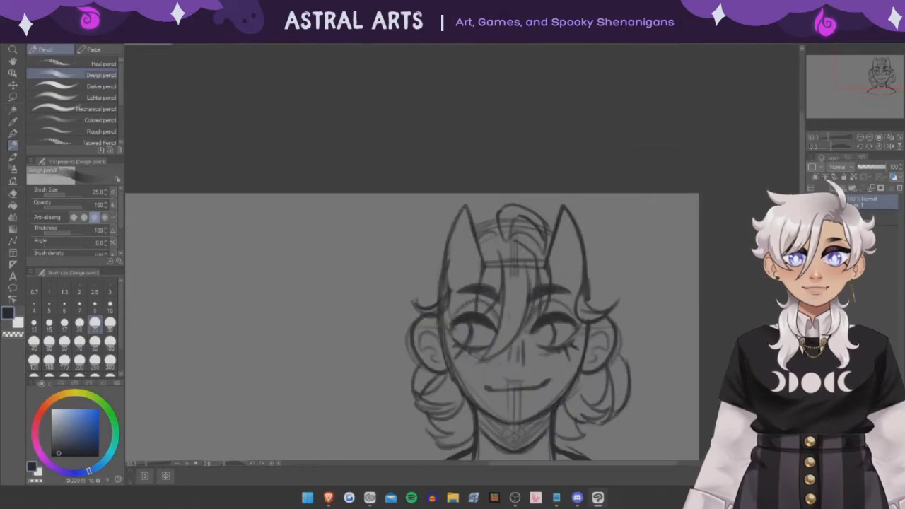
left_click_drag(581, 226, 630, 328)
left_click_drag(424, 282, 452, 285)
mouse_move(481, 227)
left_mouse_down()
mouse_move(440, 275)
mouse_move(414, 335)
left_mouse_up()
key("ctrl+minus")
key("ctrl+plus")
key("ctrl+minus")
key("ctrl+plus")
left_click_drag(431, 268, 404, 367)
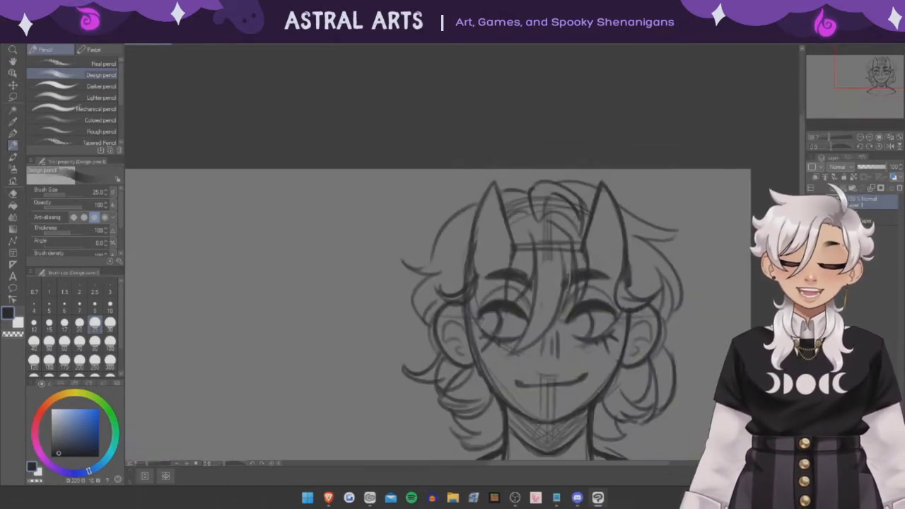
key("ctrl+minus")
key("ctrl+plus")
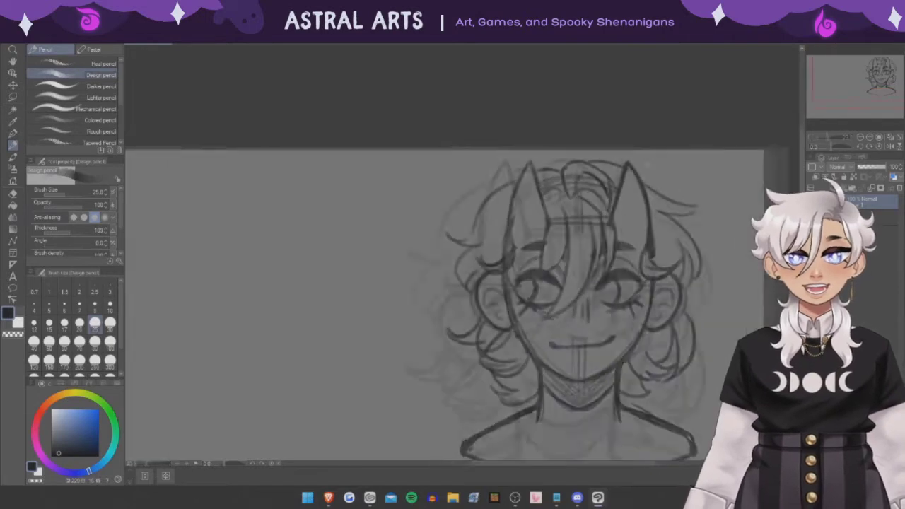
key("ctrl+minus")
key("ctrl+minus")
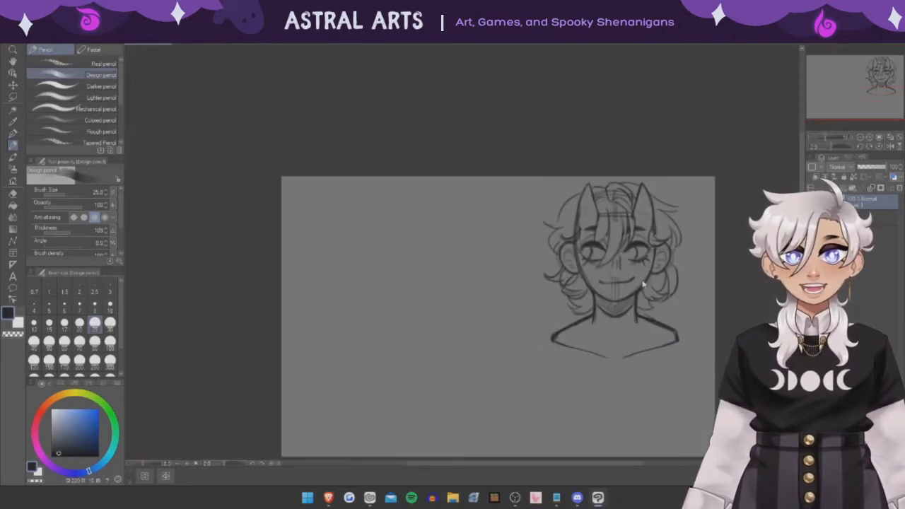
- Redraw both horns taller and more curved, reaching the canvas's upper edge, with ridge lines across their lower halves
key("ctrl+plus")
key("ctrl+plus")
left_click_drag(636, 262, 595, 182)
key("ctrl+z")
mouse_move(640, 301)
left_mouse_down()
mouse_move(599, 154)
mouse_move(578, 270)
left_mouse_up()
mouse_move(465, 151)
left_mouse_down()
mouse_move(428, 270)
mouse_move(486, 272)
left_mouse_up()
key("ctrl+z")
left_click_drag(452, 198, 432, 318)
left_click_drag(434, 215, 429, 307)
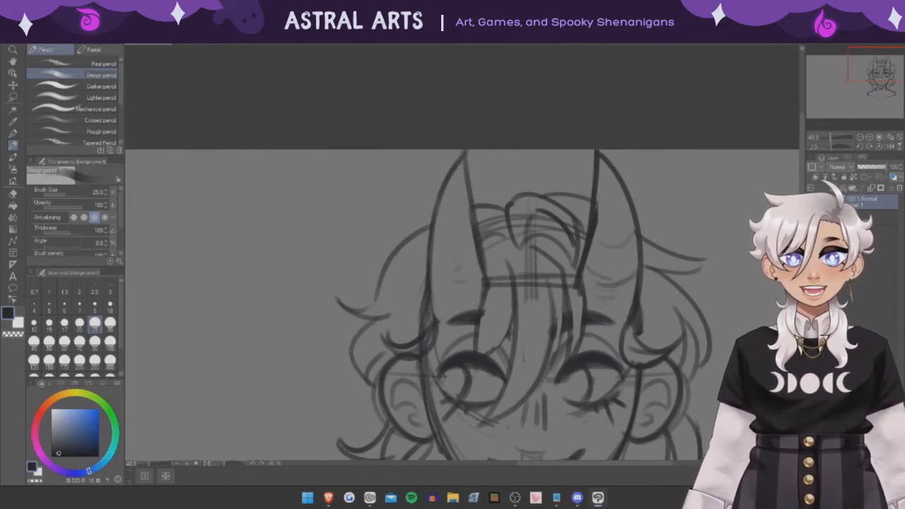
key("ctrl+0")
key("ctrl+plus")
key("ctrl+plus")
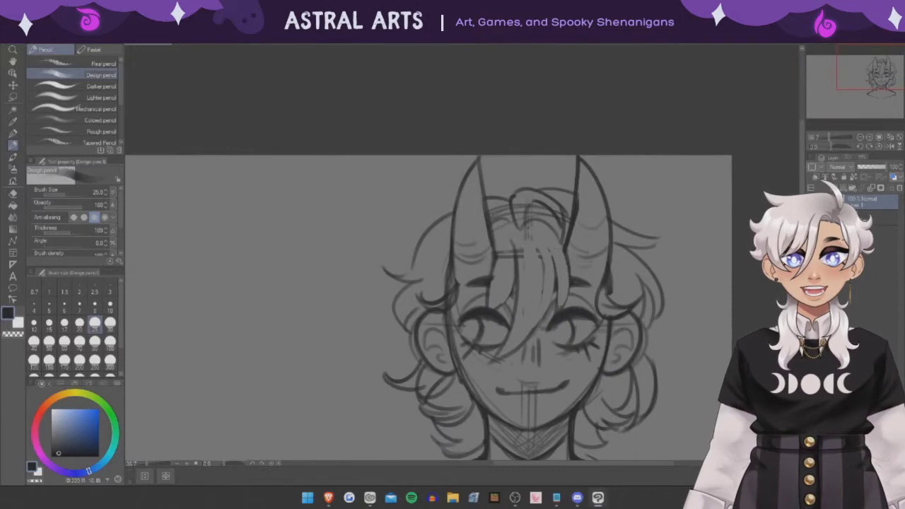
- Draw long fringe strands falling from the crown over the forehead between the horns
key("ctrl+minus")
key("ctrl+plus")
left_click_drag(557, 215, 552, 289)
key("ctrl+z")
left_click_drag(593, 226, 575, 314)
mouse_move(603, 218)
left_mouse_down()
mouse_move(579, 293)
mouse_move(595, 293)
left_mouse_up()
left_click_drag(544, 216, 530, 300)
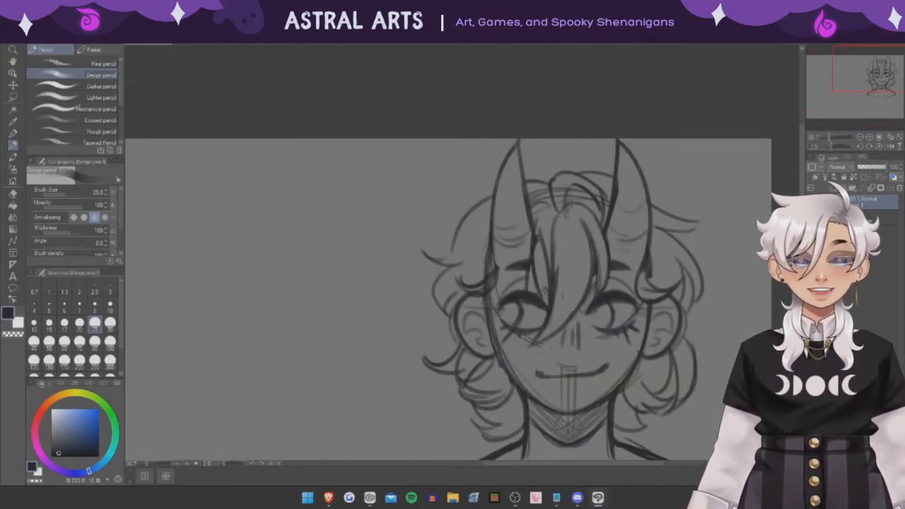
key("ctrl+minus")
key("ctrl+minus")
key("ctrl+plus")
key("ctrl+plus")
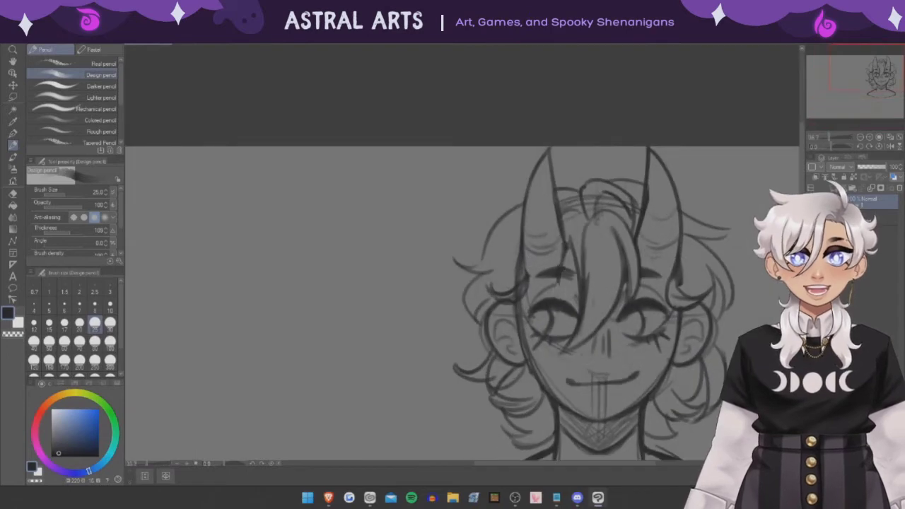
- Close the lower edge of the bust with a shallow V-shaped line and mark the collarbones
key("ctrl+minus")
key("ctrl+minus")
key("ctrl+plus")
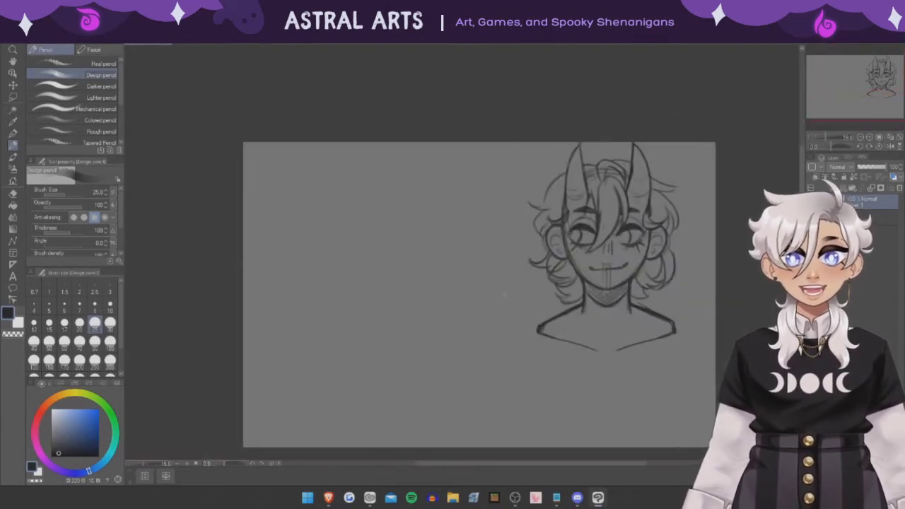
key("ctrl+plus")
key("ctrl+minus")
key("ctrl+plus")
left_click_drag(553, 353, 668, 363)
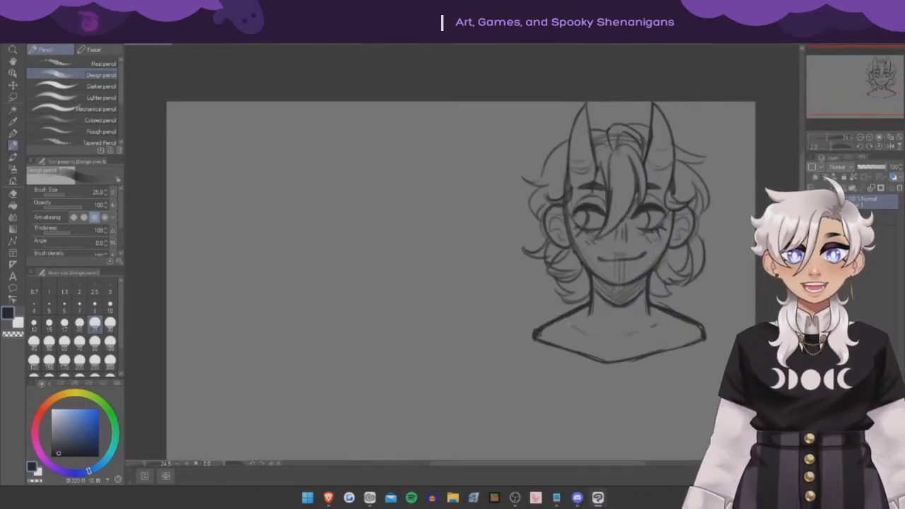
key("ctrl+minus")
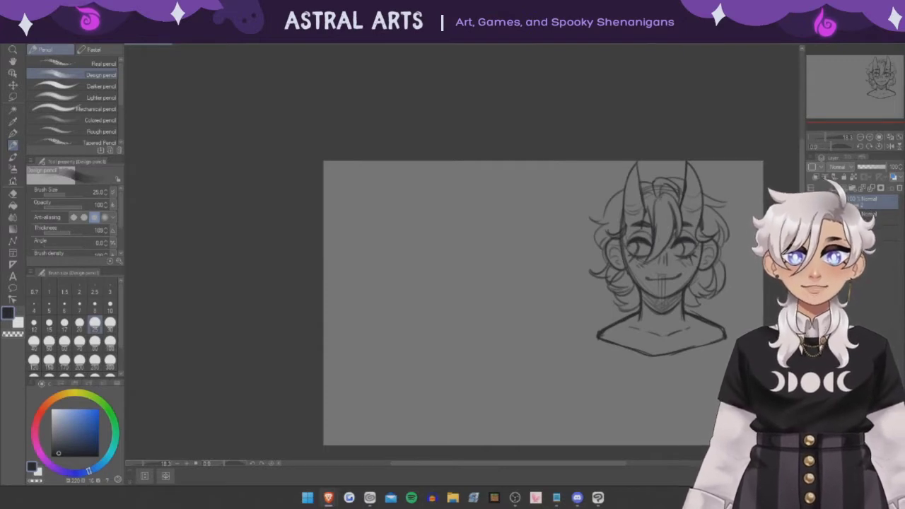
- Sketch a tapering torso block with a vertical centre line in the empty canvas area beside the bust
key("ctrl+plus")
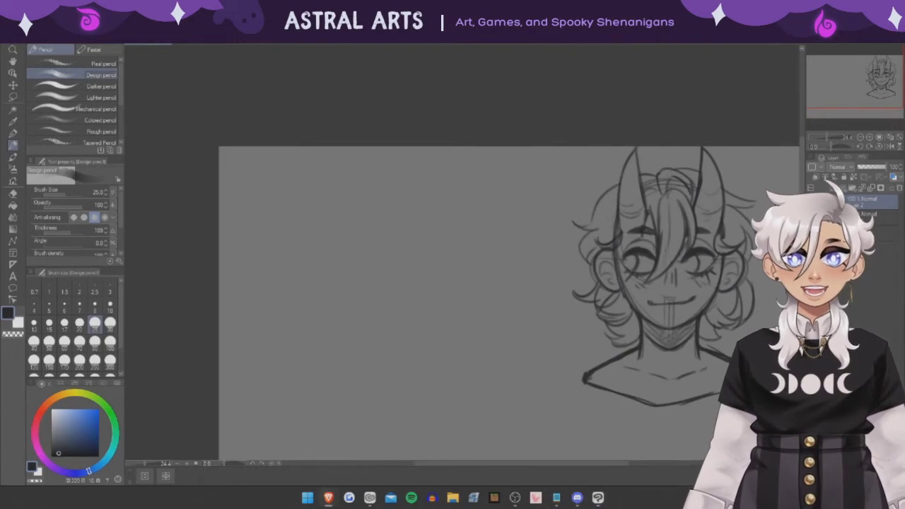
scroll(509, 283, "down", 2)
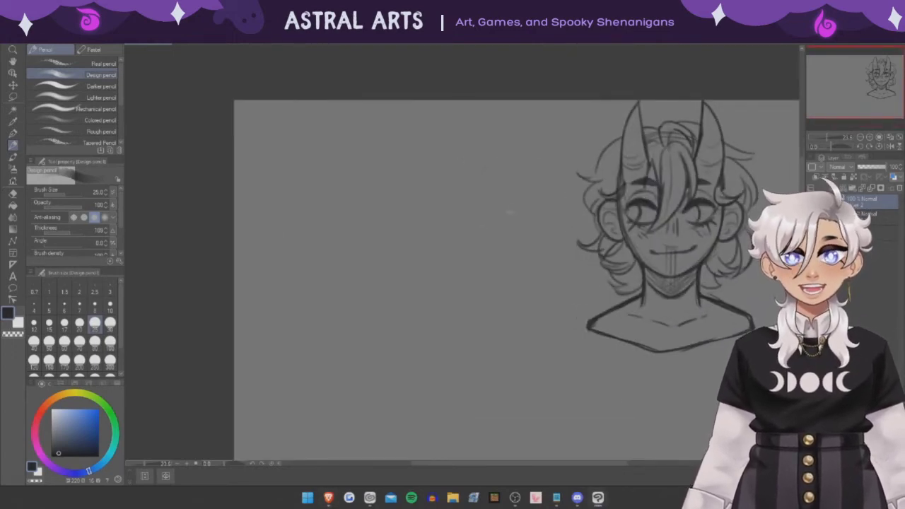
left_click_drag(481, 205, 483, 327)
left_click_drag(509, 241, 461, 308)
left_click_drag(422, 198, 456, 308)
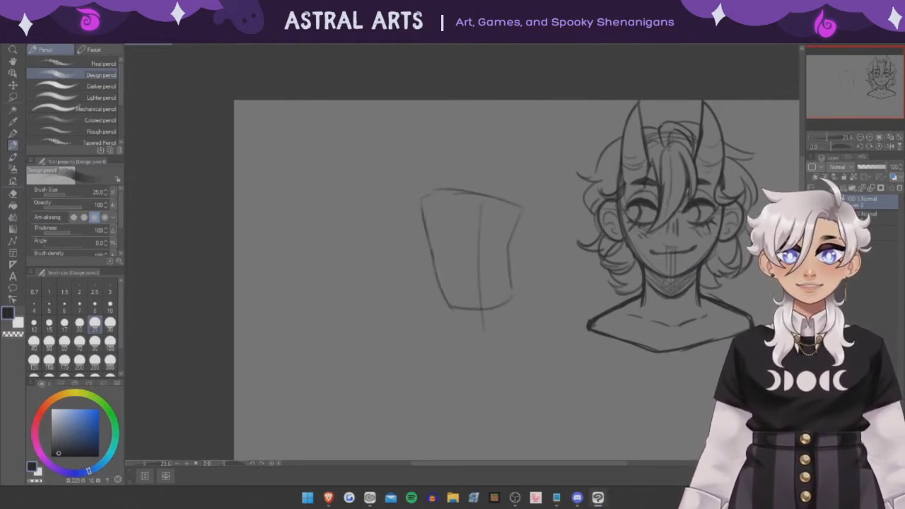
- Sketch the pelvis below the torso and block in both thighs down to the knees
mouse_move(509, 290)
left_mouse_down()
mouse_move(465, 306)
mouse_move(516, 347)
left_mouse_up()
key("ctrl+minus")
key("ctrl+d")
mouse_move(506, 290)
left_mouse_down()
mouse_move(505, 381)
mouse_move(512, 379)
left_mouse_up()
left_click_drag(471, 317, 479, 373)
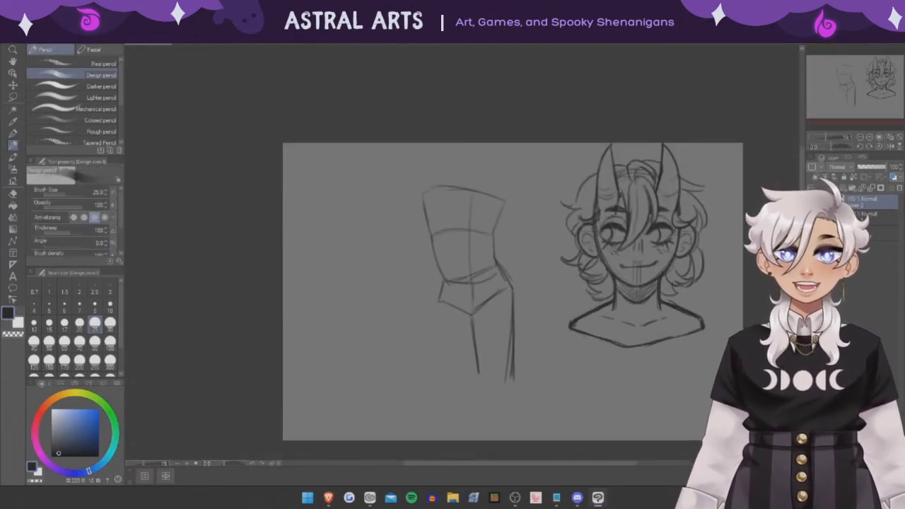
left_click_drag(412, 373, 454, 374)
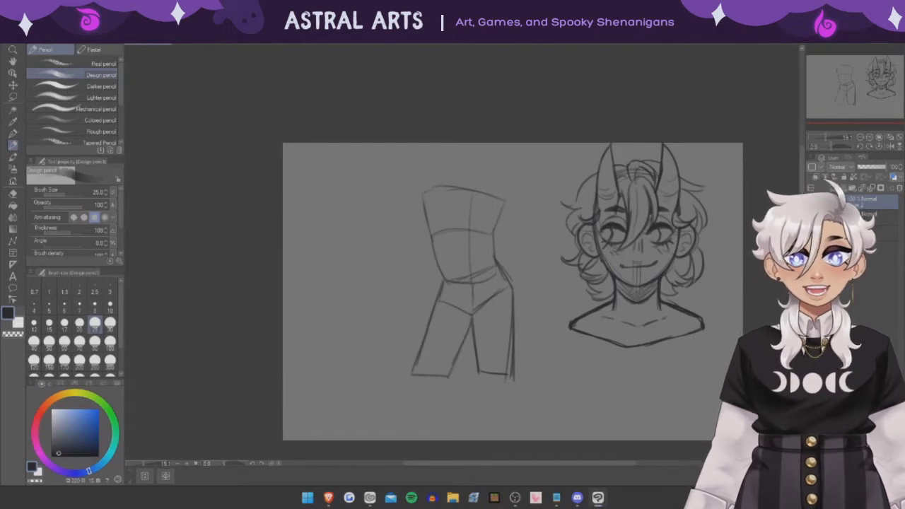
- Darken the slanted waist line between the torso and the pelvis
key("ctrl+plus")
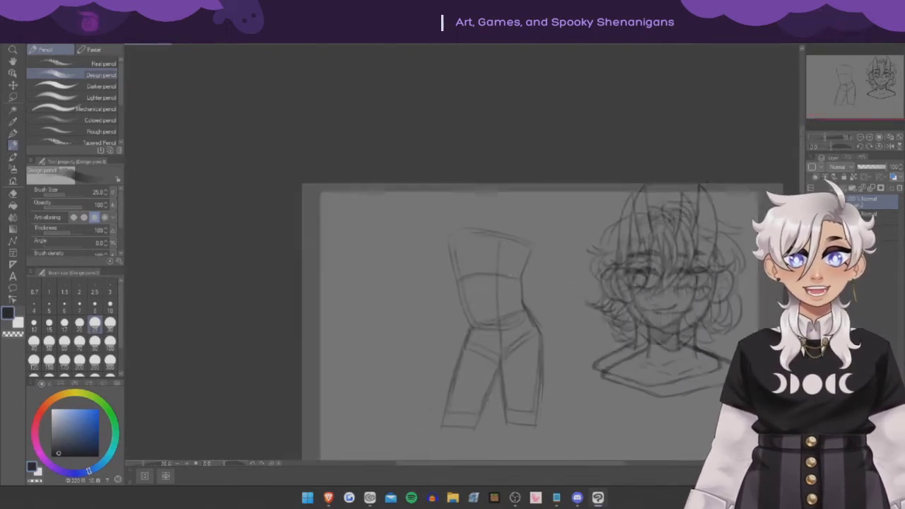
key("ctrl+plus")
key("ctrl+minus")
key("ctrl+minus")
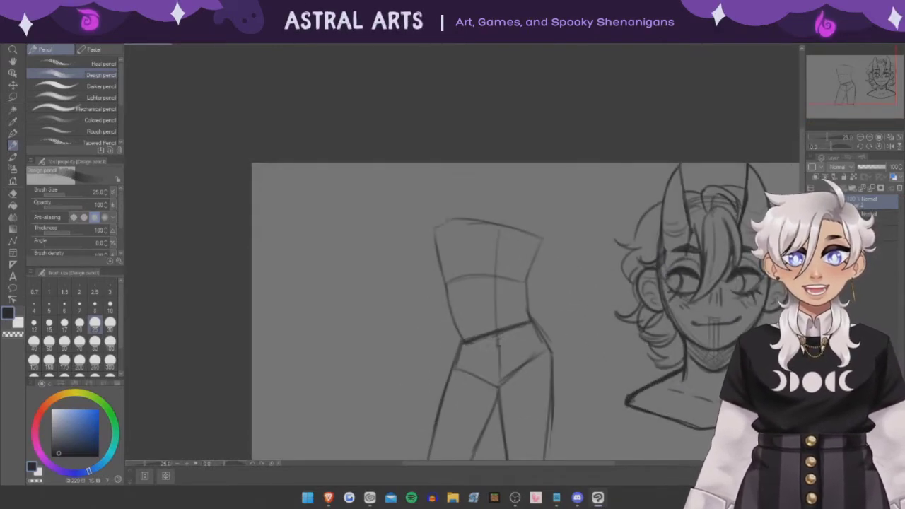
- Draw an oval head above the torso and sketch both upper arms from the shoulders
key("ctrl+plus")
key("ctrl+plus")
left_click_drag(488, 225, 486, 226)
key("ctrl+minus")
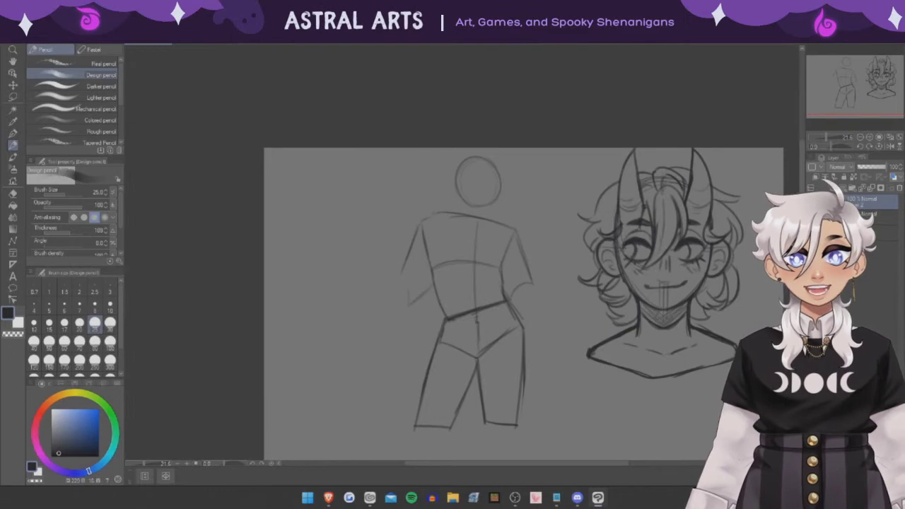
- Draw both raised forearms from the elbows, flipping the canvas view to sketch the second one
left_click_drag(373, 248, 401, 309)
key("h")
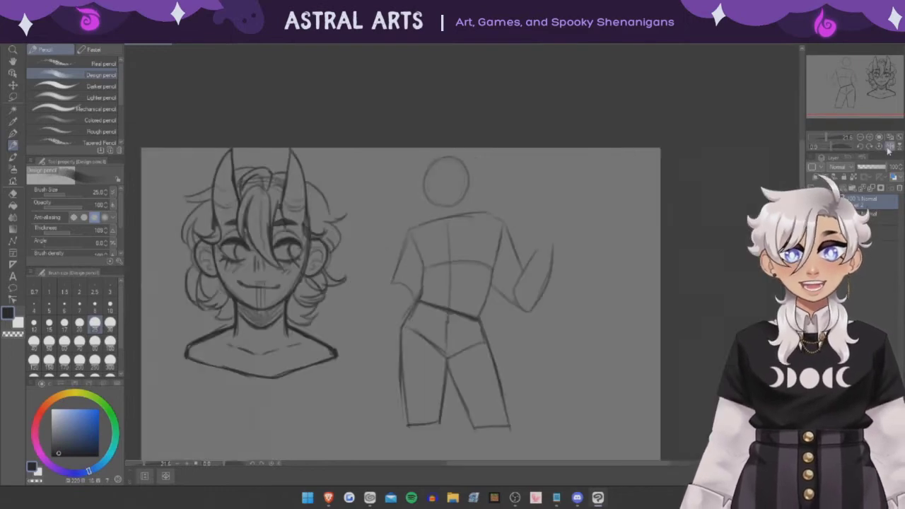
left_click_drag(354, 270, 393, 311)
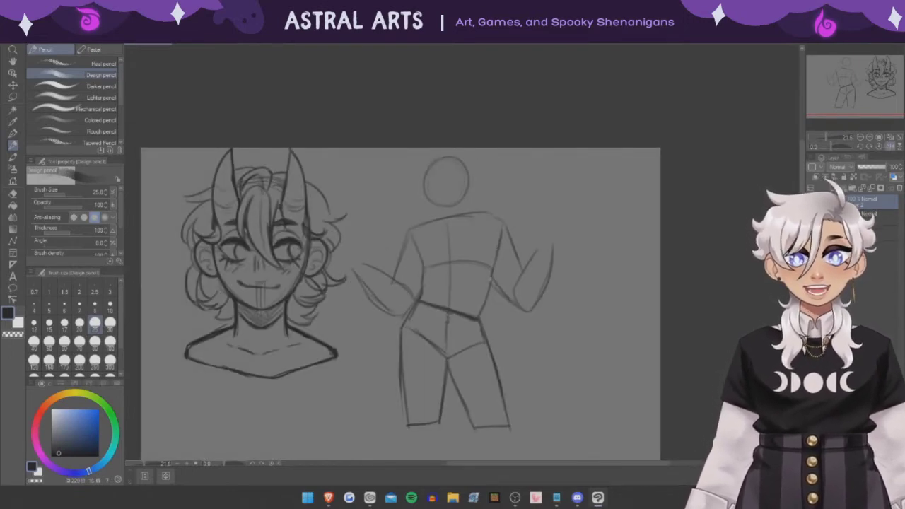
- Restore the unflipped view and give the figure's head a vertical centre line and a tapered jaw
left_click(889, 146)
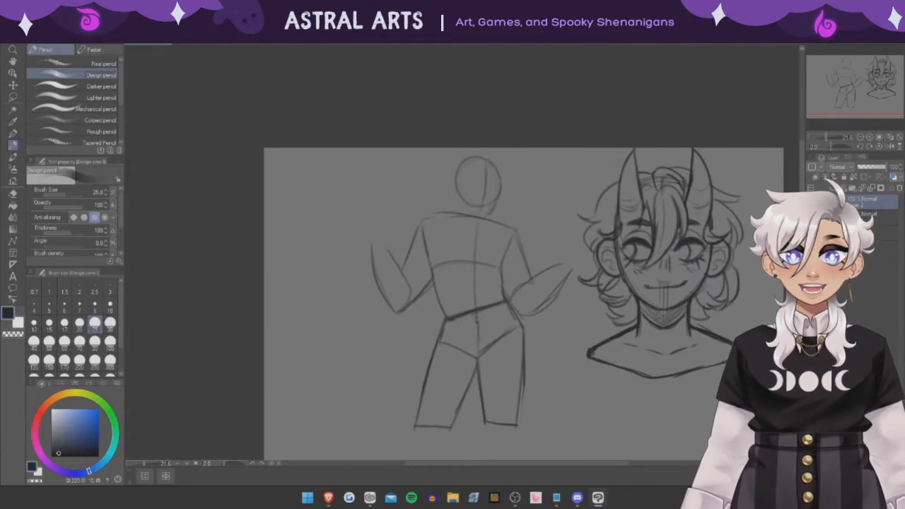
key("m")
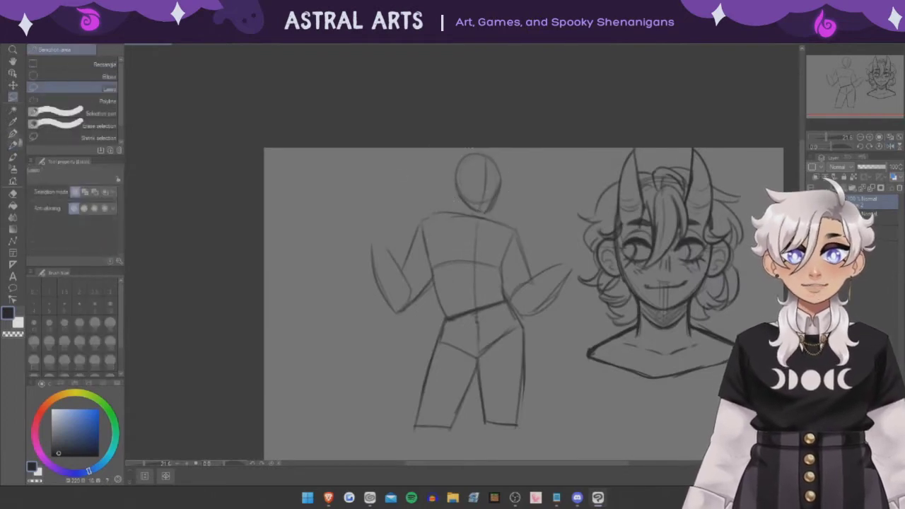
key("p")
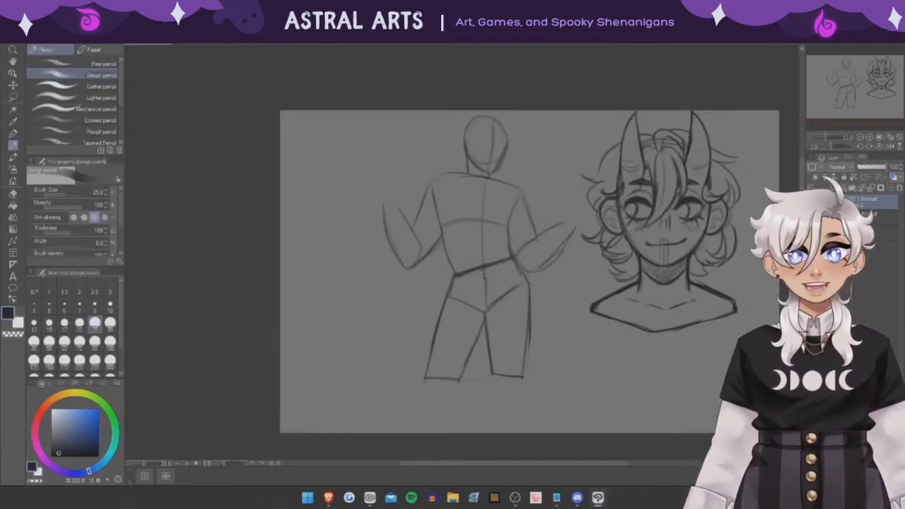
scroll(523, 326, "up", 2)
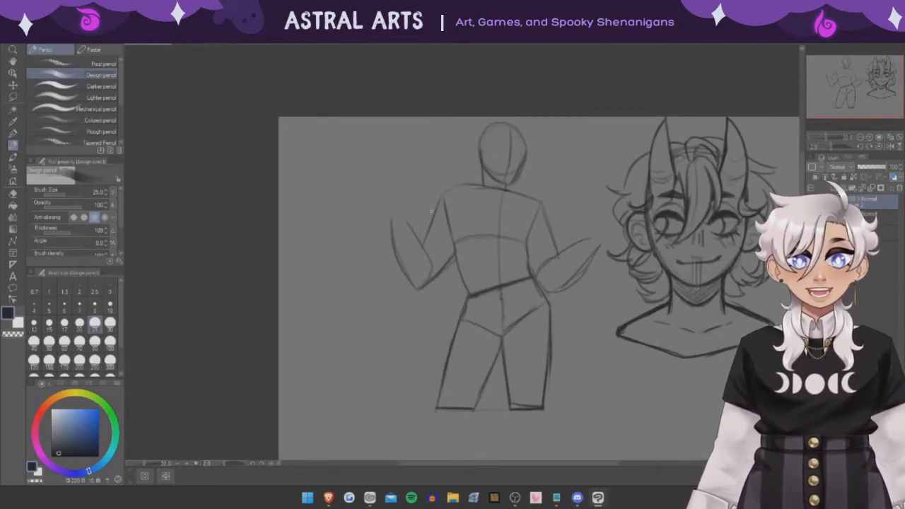
- Lasso the figure's arm farthest from the bust and rotate it so the elbow sits higher and farther out
key("m")
left_click_drag(452, 258, 451, 263)
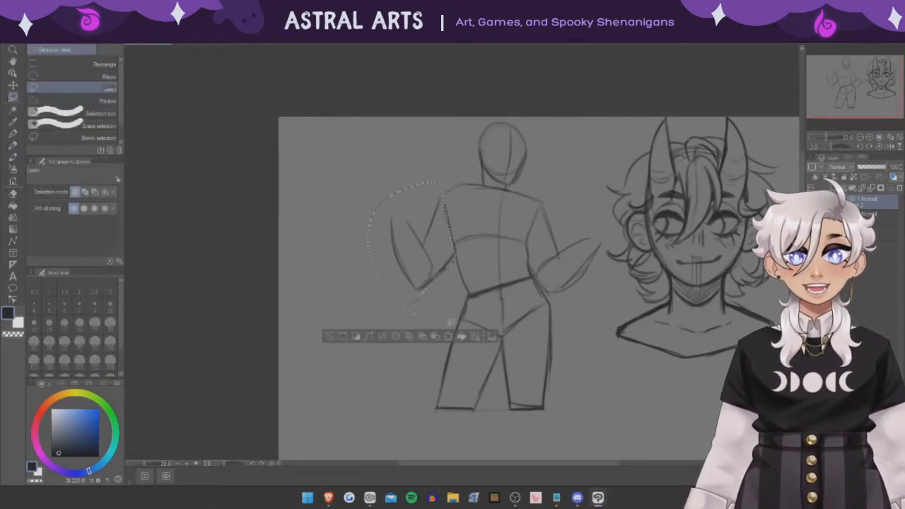
key("ctrl+t")
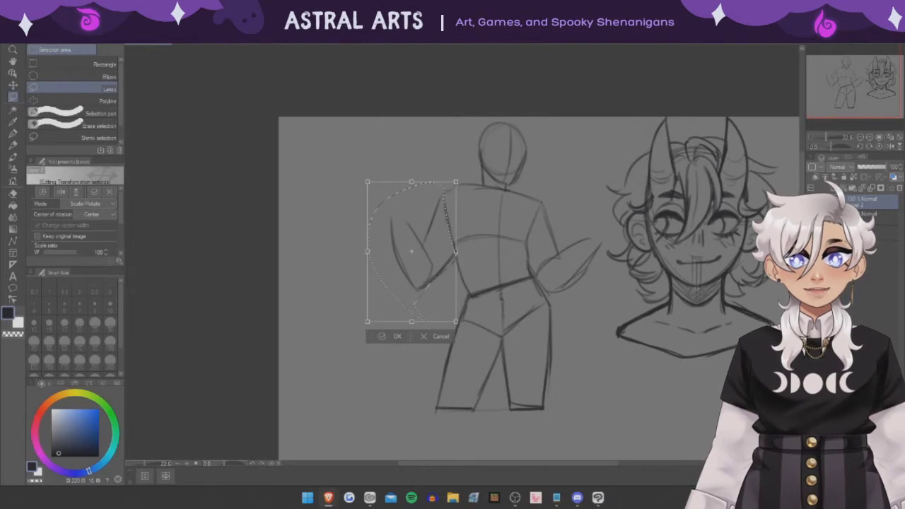
left_click_drag(362, 258, 363, 228)
key("Return")
key("p")
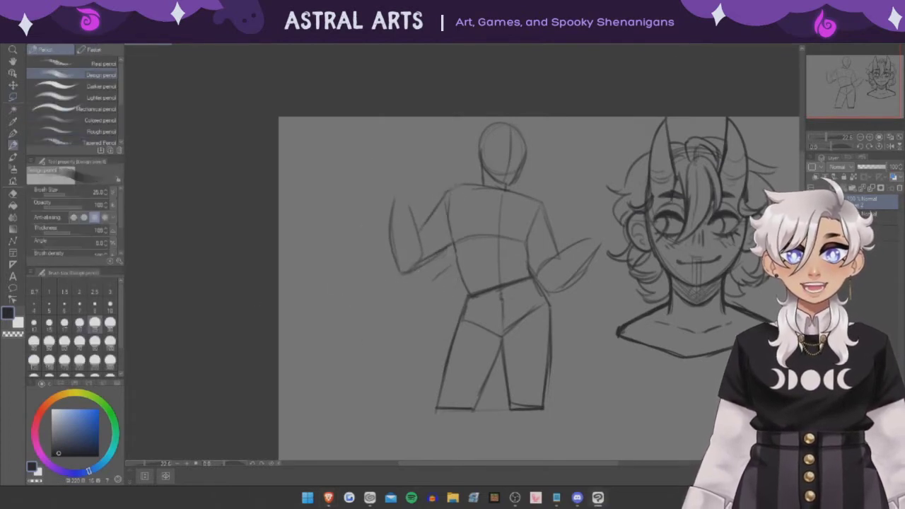
- Redraw the arm nearest the bust with a longer forearm and sketch hands at both wrists
key("ctrl+z")
mouse_move(544, 205)
left_mouse_down()
mouse_move(565, 255)
mouse_move(598, 251)
left_mouse_up()
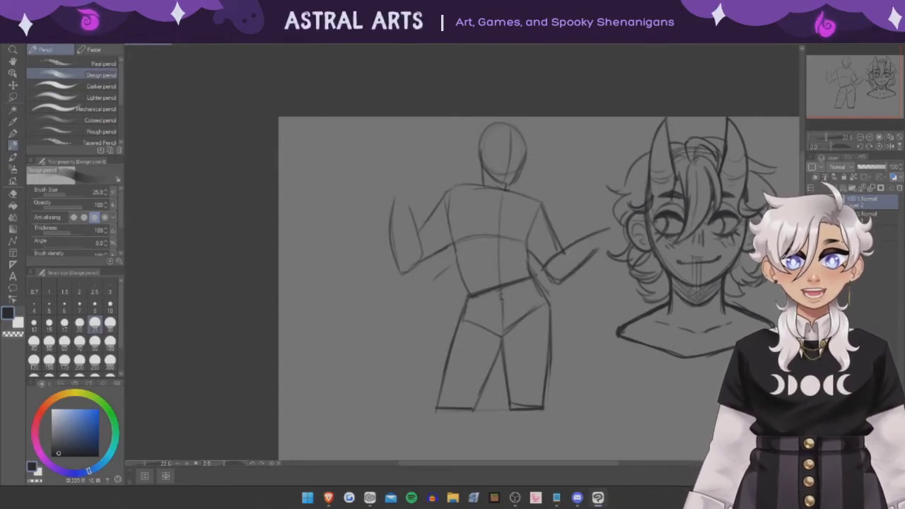
scroll(561, 277, "up", 2)
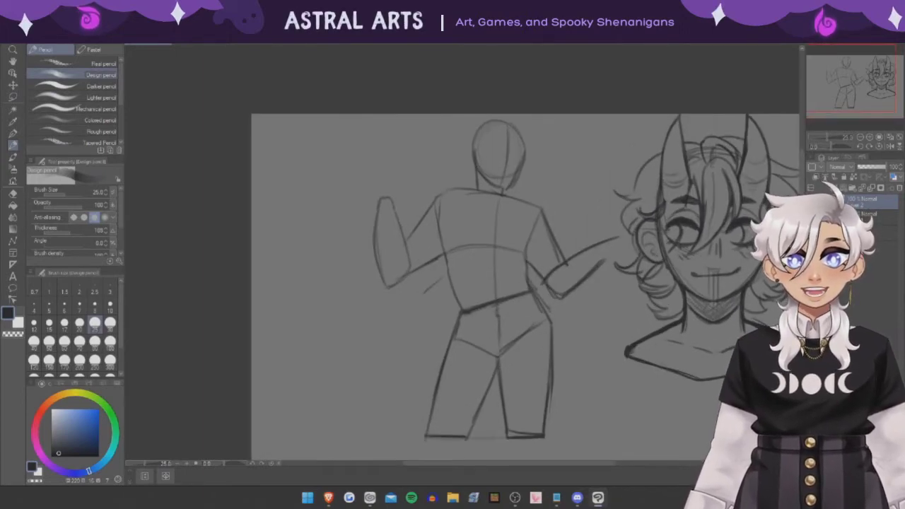
key("ctrl+z")
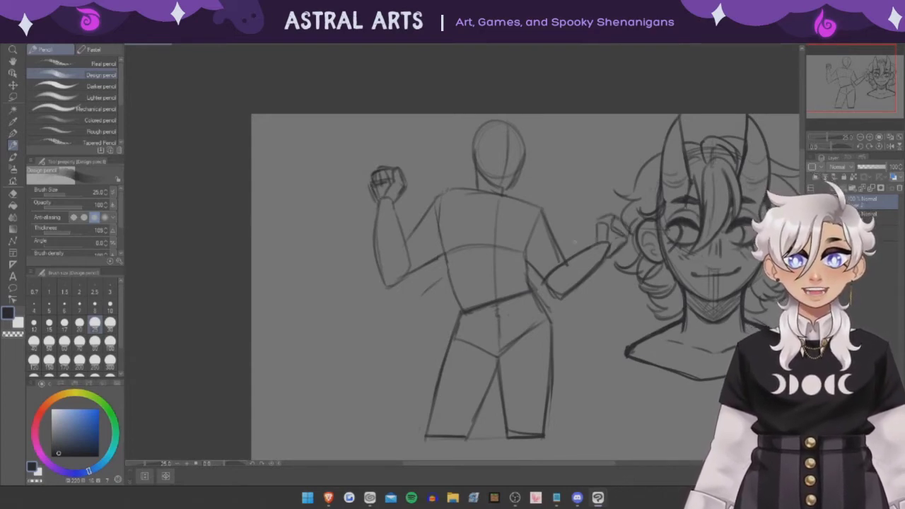
- Transform the body sketch to place it lower on the canvas and nearer the bust
key("ctrl+t")
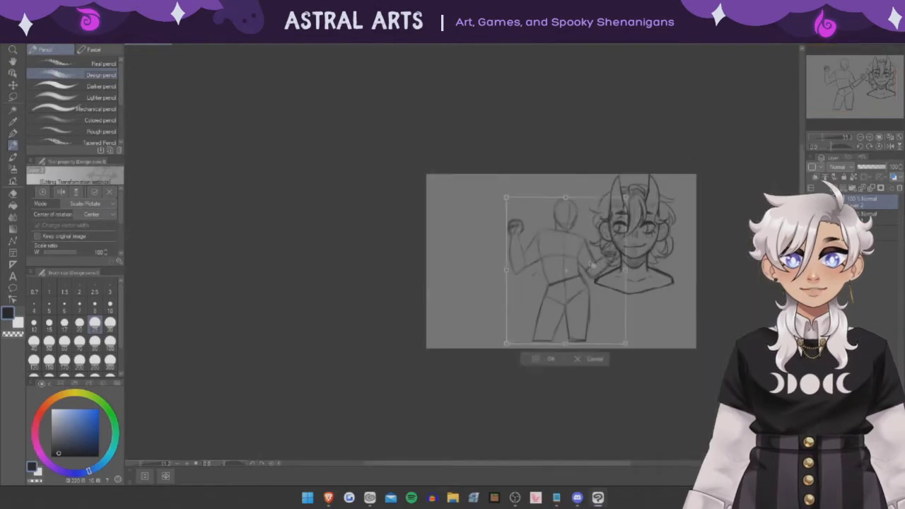
key("ctrl+minus")
mouse_move(577, 260)
left_mouse_down()
mouse_move(590, 264)
mouse_move(576, 281)
left_mouse_up()
key("Return")
key("ctrl+plus")
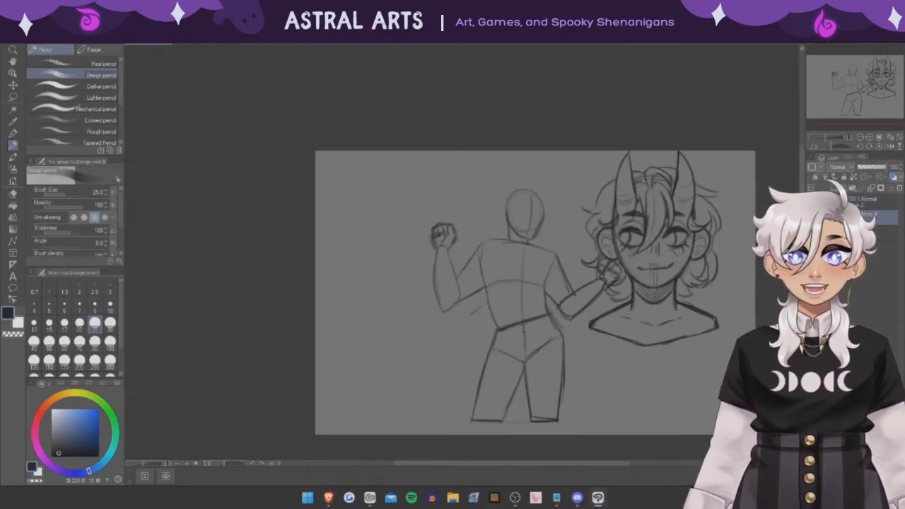
- Sketch a long staff running across the figure's shoulders and through both hands, and transform it to reach farther past the outer hand
key("ctrl+plus")
key("ctrl+plus")
left_click_drag(404, 217, 629, 262)
left_click_drag(396, 230, 675, 299)
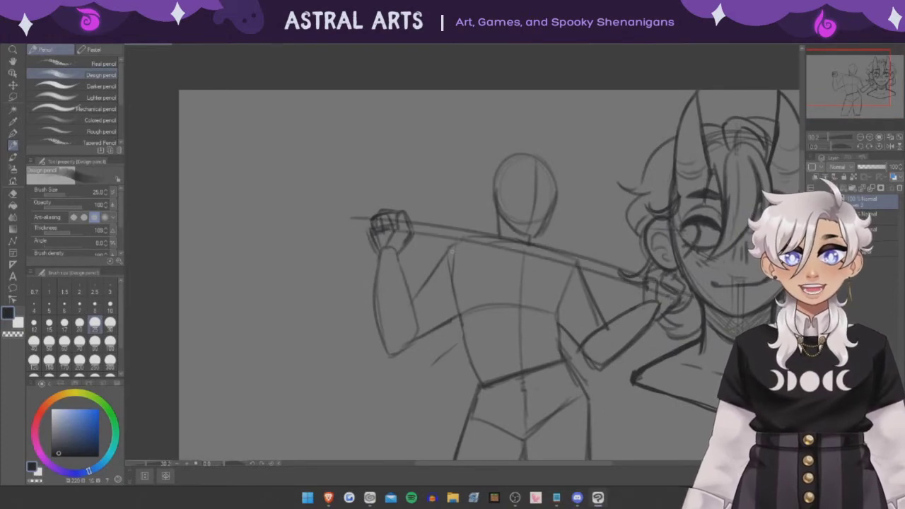
key("ctrl+t")
left_click_drag(508, 251, 494, 249)
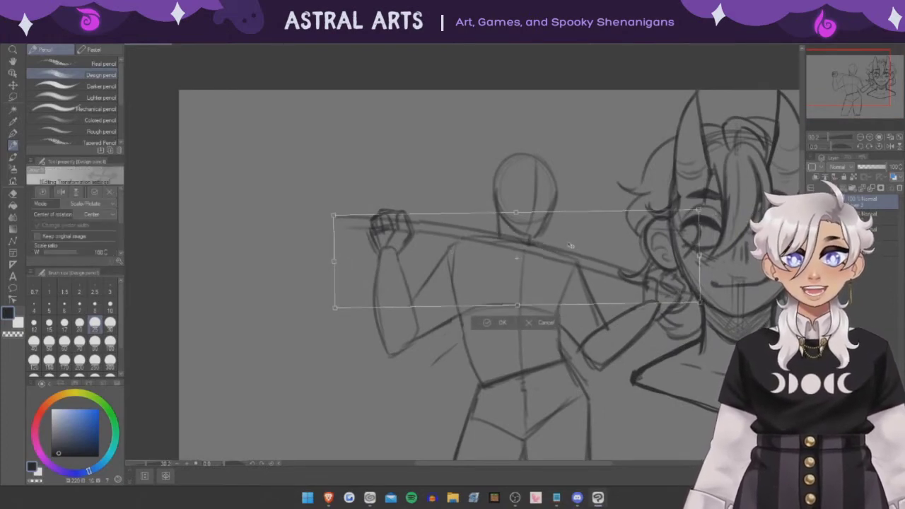
key("Return")
key("ctrl+minus")
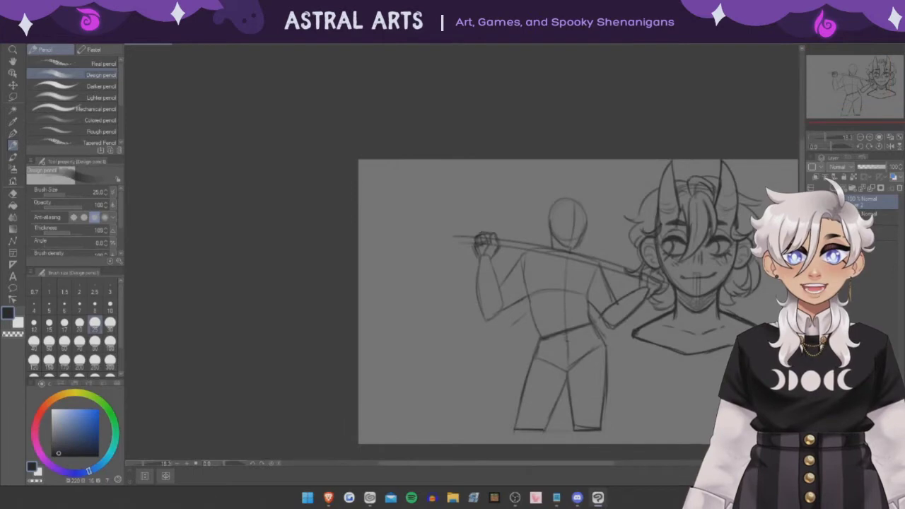
- Sketch a rounded ear, a hairline and curved face guidelines on the figure's head, and darken the jaw
key("ctrl+plus")
key("ctrl+plus")
left_click_drag(500, 299, 497, 244)
left_click_drag(581, 211, 570, 256)
left_click_drag(512, 212, 570, 208)
key("ctrl+minus")
key("ctrl+plus")
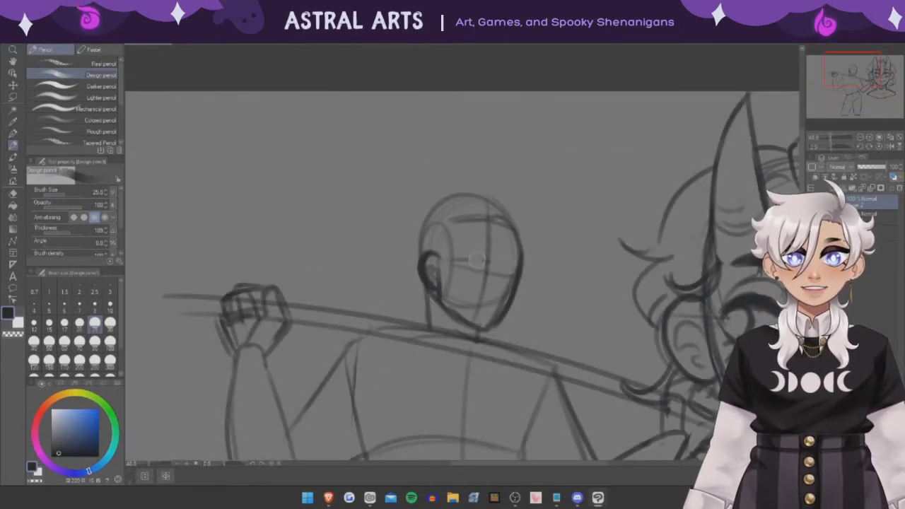
- Draw the figure's eye nearest the ear, with an angled eyebrow above it
key("ctrl+0")
key("ctrl+plus")
key("ctrl+plus")
key("ctrl+plus")
mouse_move(487, 270)
left_mouse_down()
mouse_move(466, 261)
mouse_move(483, 265)
left_mouse_up()
key("ctrl+z")
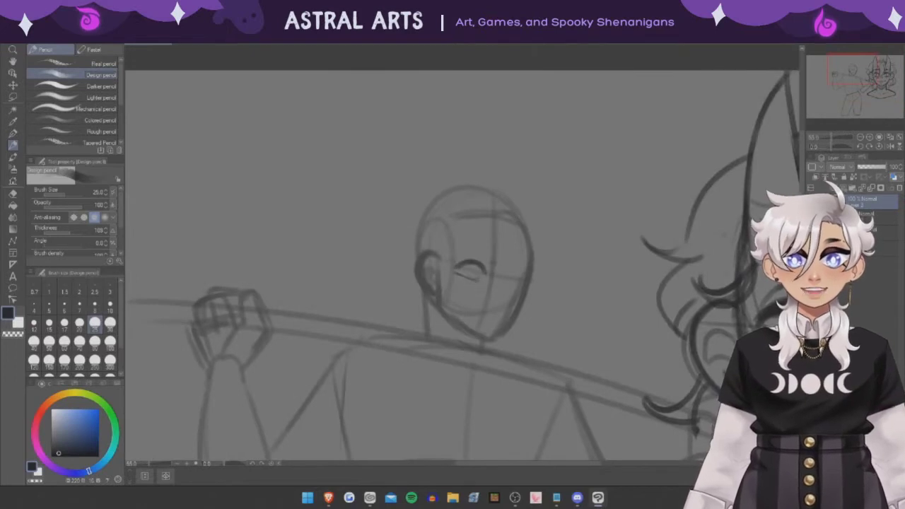
left_click_drag(458, 247, 488, 256)
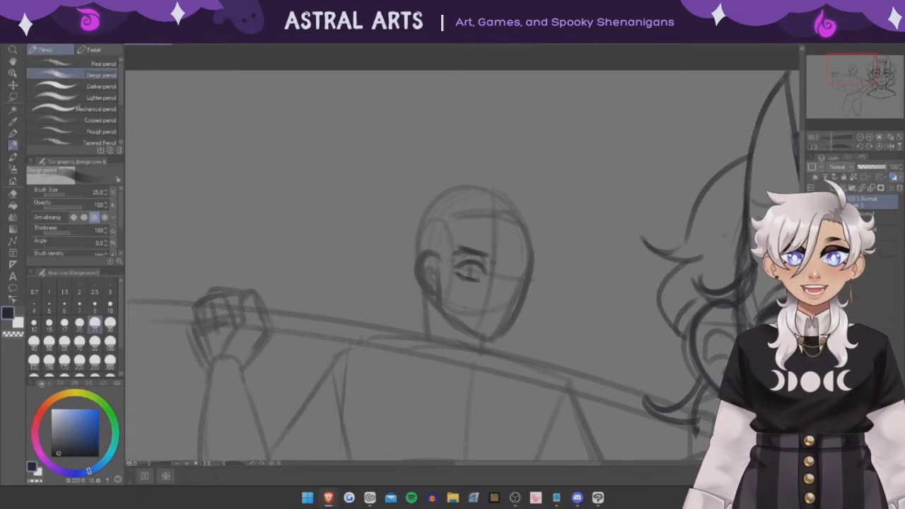
- Add the figure's nose, a slanted smirking mouth and the second eye on the far side of the face
scroll(474, 269, "up", 3)
mouse_move(424, 281)
left_mouse_down()
mouse_move(453, 308)
mouse_move(451, 297)
mouse_move(475, 309)
mouse_move(510, 356)
left_mouse_up()
left_click_drag(444, 357, 514, 385)
scroll(470, 283, "down", 2)
left_click_drag(452, 298, 452, 313)
left_click_drag(432, 296, 445, 318)
left_click_drag(506, 311, 550, 315)
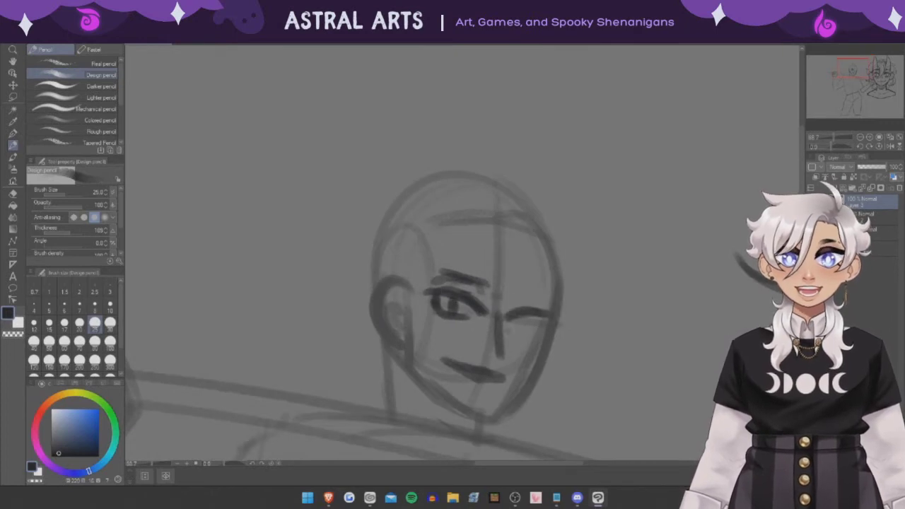
left_click_drag(506, 335, 540, 327)
left_click_drag(513, 339, 530, 332)
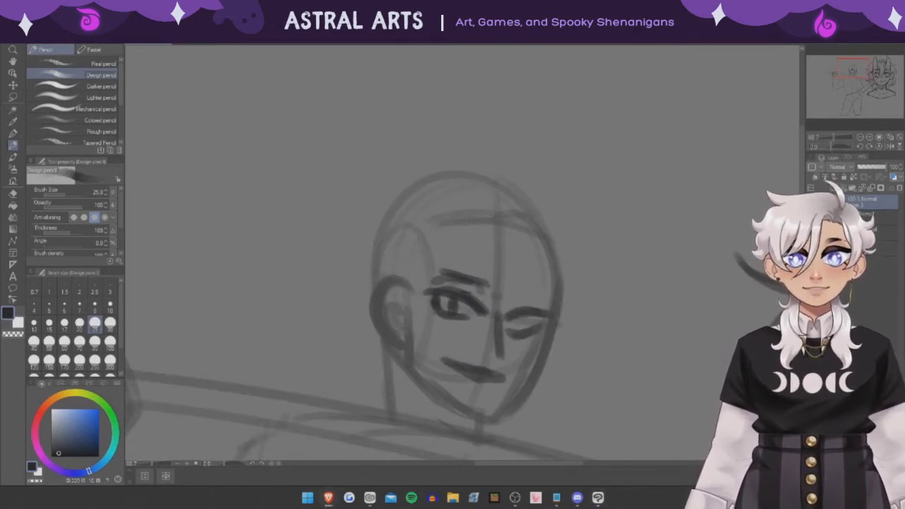
- Lasso the figure's far eye and transform it to sit slightly lower, checking its placement in the flipped view
key("m")
left_click_drag(506, 292, 505, 343)
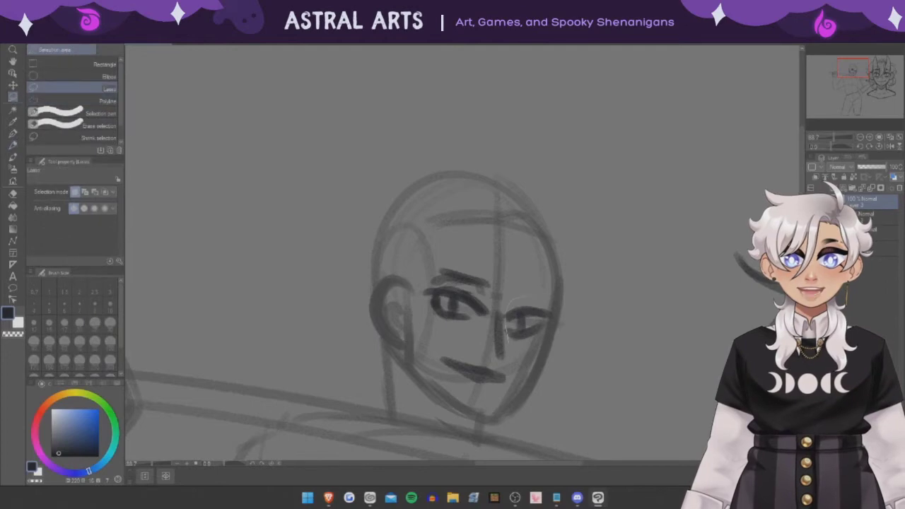
key("ctrl+t")
left_click_drag(612, 297, 617, 319)
key("h")
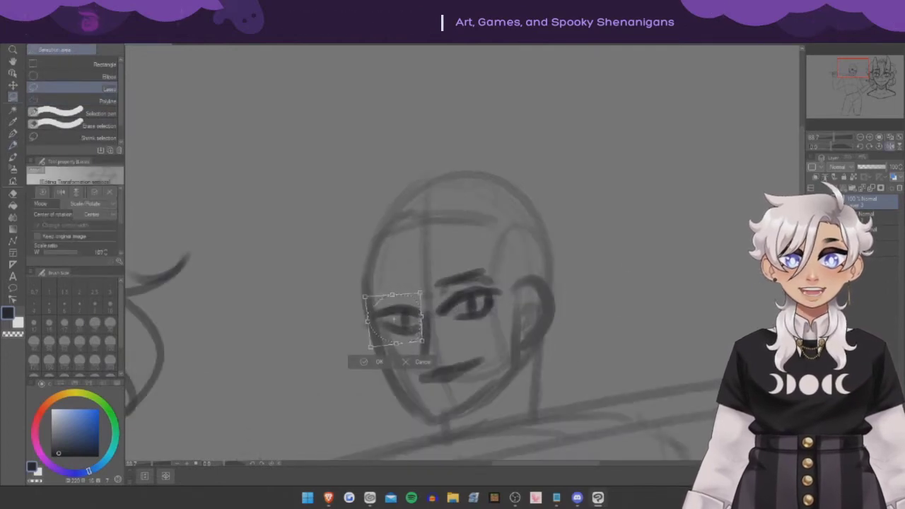
key("Return")
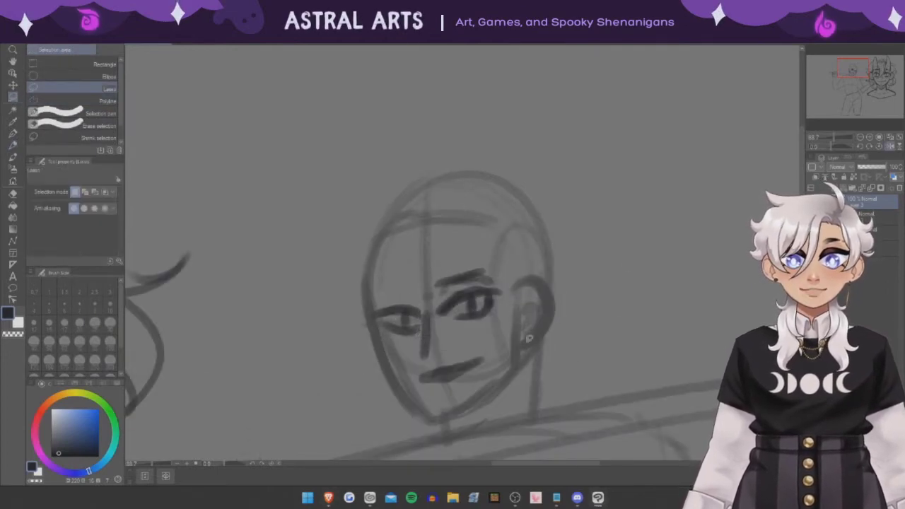
- Redraw the figure's eyebrows, one slanted toward the nose and one arched, and restore the unflipped view
key("p")
scroll(477, 291, "down", 1)
left_click_drag(446, 302, 485, 286)
left_click_drag(397, 302, 428, 297)
mouse_move(446, 302)
left_mouse_down()
mouse_move(480, 288)
mouse_move(458, 314)
left_mouse_up()
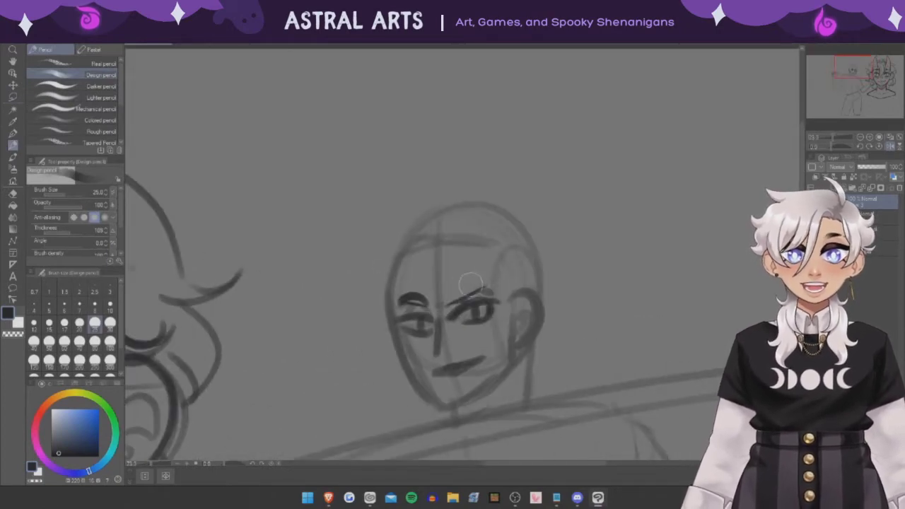
scroll(424, 300, "down", 4)
key("h")
scroll(495, 304, "up", 5)
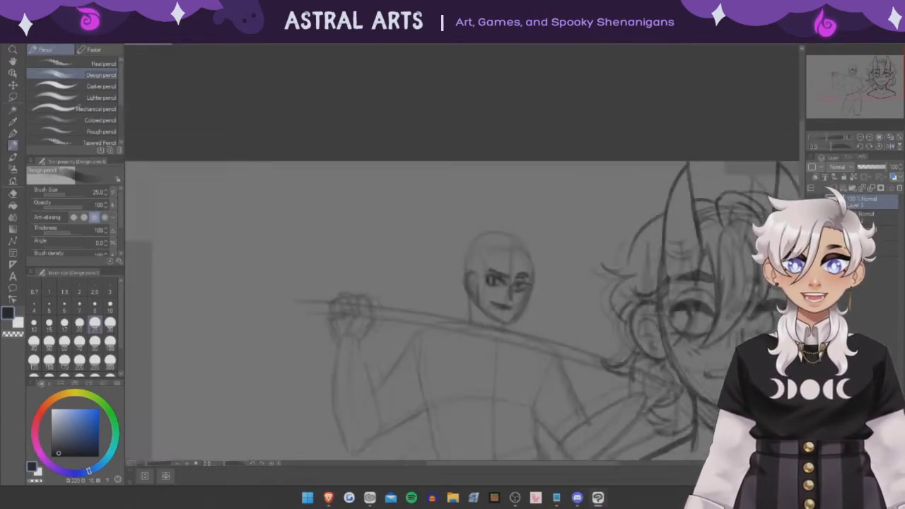
- Define the figure's cheek, jaw, pointed chin and neck with darker lines, and turn the ear into a pointed one
left_click_drag(553, 309, 555, 330)
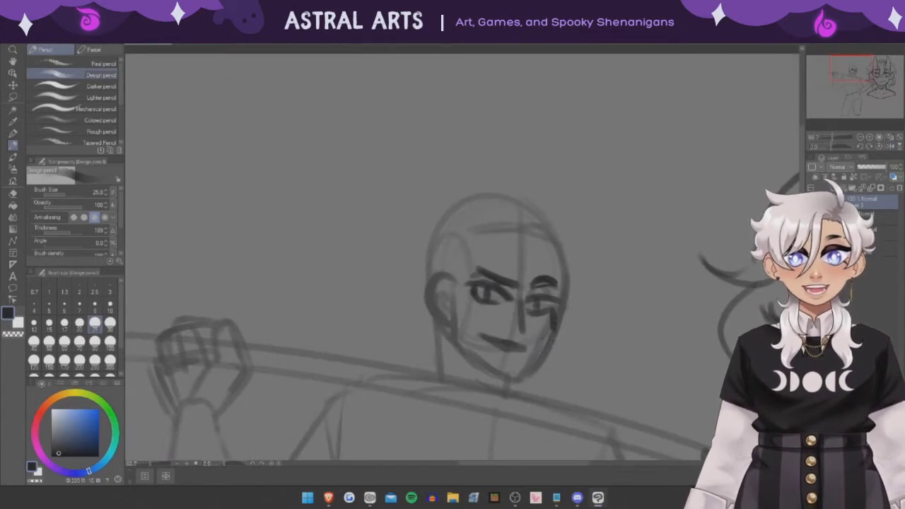
left_click_drag(553, 331, 479, 369)
left_click_drag(459, 329, 486, 369)
left_click_drag(452, 288, 504, 405)
left_click_drag(438, 323, 441, 385)
mouse_move(453, 274)
left_mouse_down()
mouse_move(418, 273)
mouse_move(444, 322)
left_mouse_up()
left_click_drag(448, 289, 435, 315)
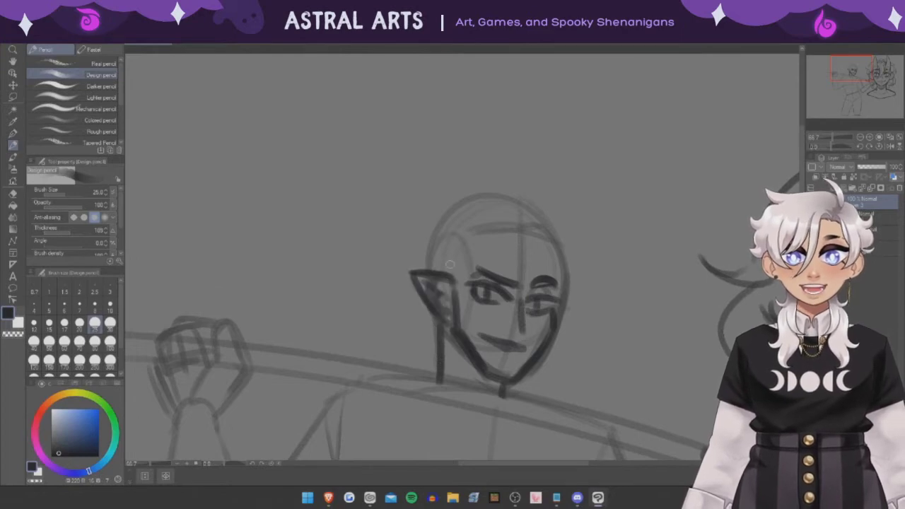
- Outline the figure's hairline and draw parted bangs over the forehead with small curls behind the pointed ear
scroll(478, 205, "down", 2)
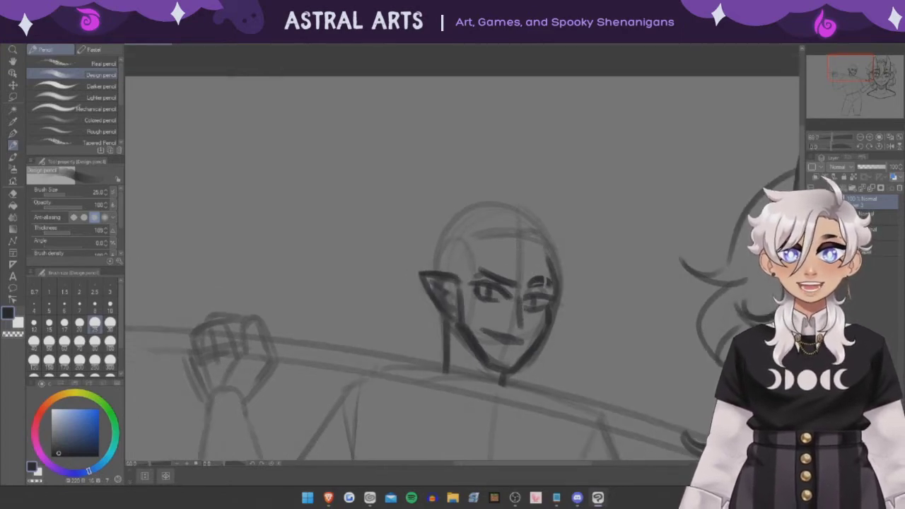
scroll(478, 205, "down", 3)
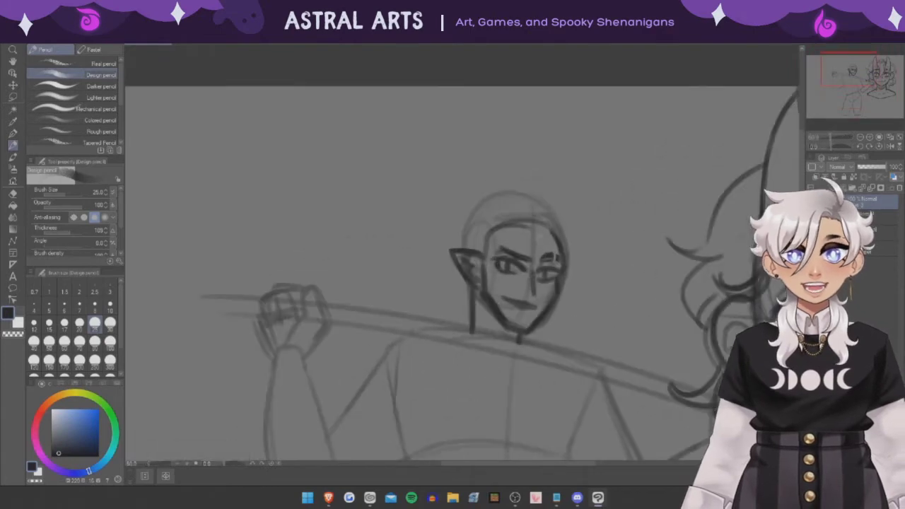
left_click_drag(549, 224, 523, 291)
mouse_move(539, 224)
left_mouse_down()
mouse_move(531, 249)
mouse_move(507, 256)
left_mouse_up()
left_click_drag(549, 202, 538, 223)
left_click_drag(539, 191, 476, 262)
left_click_drag(506, 231, 474, 260)
mouse_move(570, 262)
left_mouse_down()
mouse_move(541, 338)
mouse_move(530, 337)
left_mouse_up()
key("ctrl+z")
mouse_move(467, 274)
left_mouse_down()
mouse_move(444, 311)
mouse_move(457, 315)
left_mouse_up()
- Draw the wavy hair from the parting down the side of the figure's head nearest the bust, with flicked ends
left_click_drag(548, 206, 579, 236)
left_click_drag(570, 222, 594, 241)
key("ctrl+z")
key("ctrl+z")
left_click_drag(539, 196, 577, 240)
left_click_drag(574, 233, 571, 270)
left_click_drag(562, 219, 545, 248)
left_click_drag(569, 236, 551, 269)
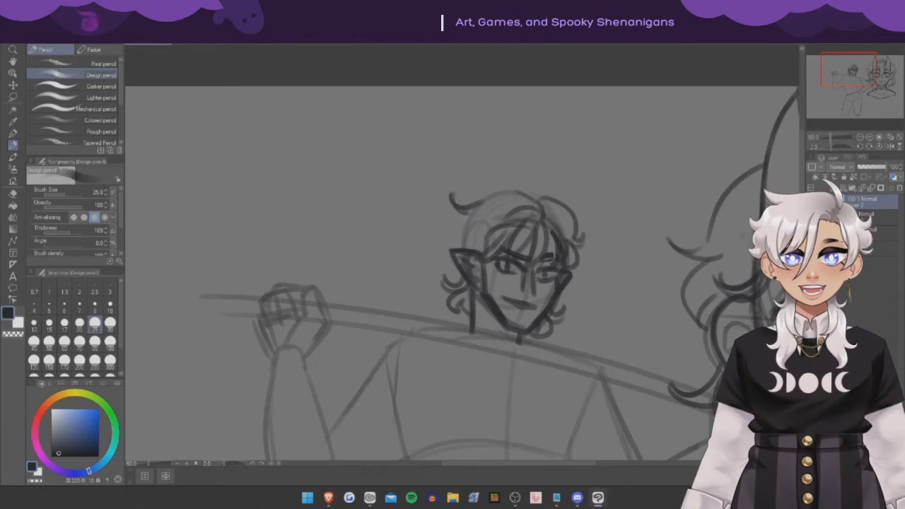
- Close the figure's hair outline over the crown and above the ear, and add a small V at the neck base
key("ctrl+minus")
key("ctrl+plus")
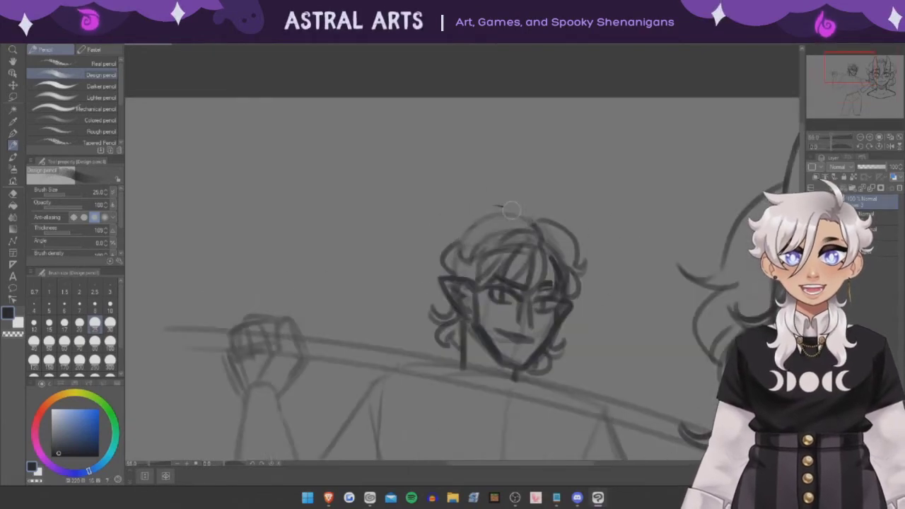
key("ctrl+minus")
key("ctrl+minus")
key("ctrl+plus")
key("ctrl+minus")
key("ctrl+minus")
key("ctrl+plus")
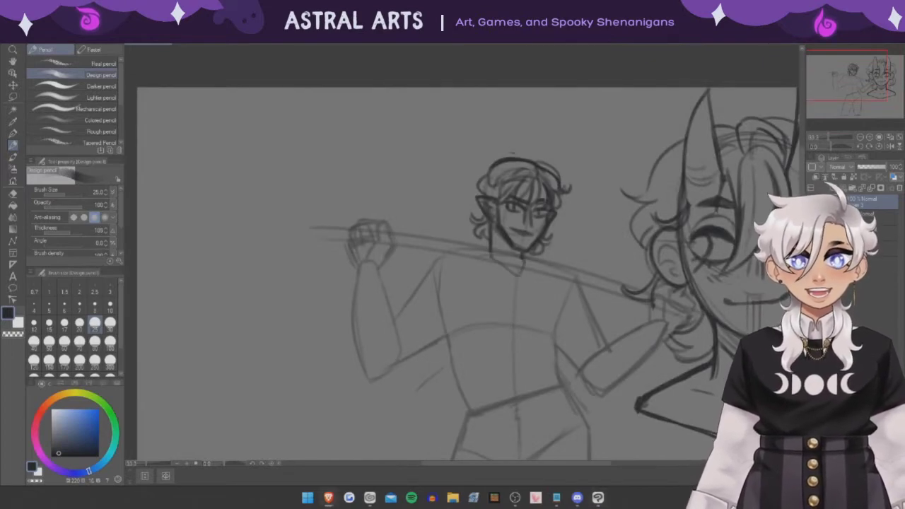
key("ctrl+minus")
key("ctrl+minus")
key("ctrl+plus")
key("ctrl+minus")
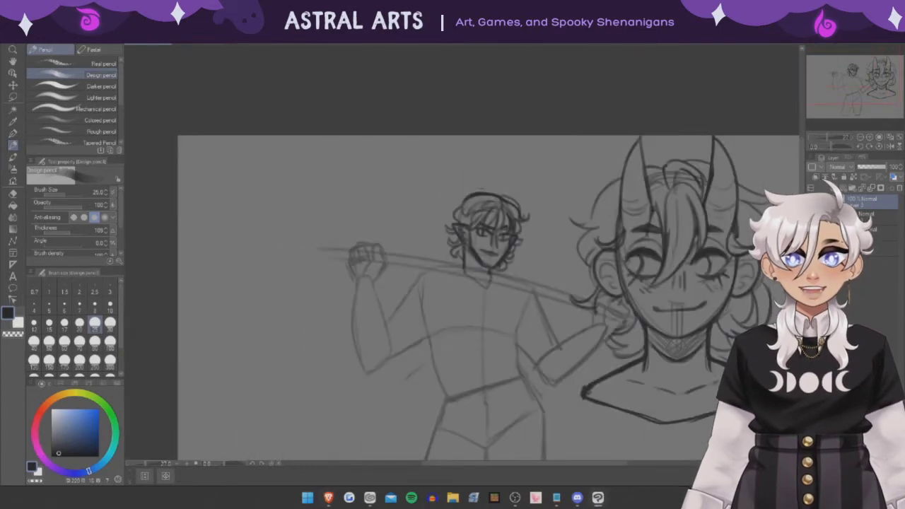
key("ctrl+plus")
key("ctrl+minus")
key("ctrl+z")
left_click_drag(478, 230, 431, 416)
left_click_drag(427, 346, 411, 417)
left_click_drag(410, 301, 395, 382)
key("ctrl+z")
key("ctrl+z")
key("ctrl+z")
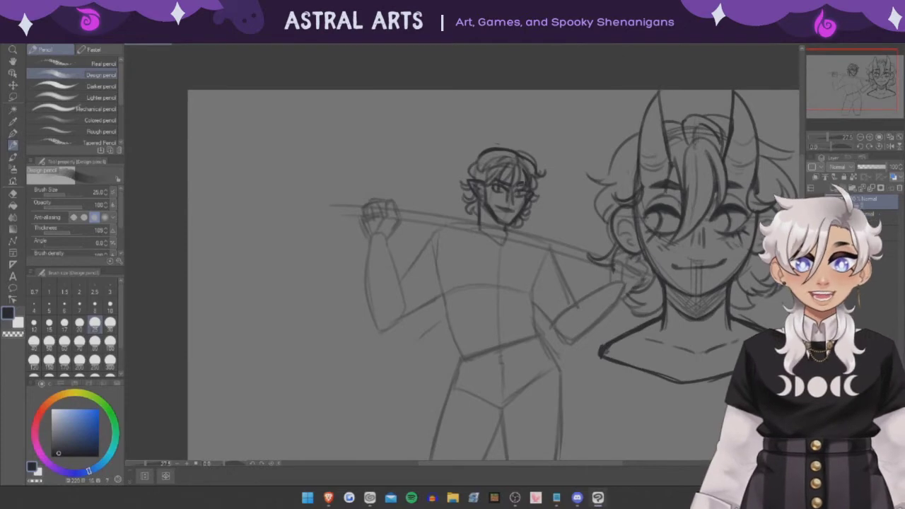
mouse_move(494, 240)
left_mouse_down()
mouse_move(465, 277)
mouse_move(467, 364)
mouse_move(478, 398)
left_mouse_up()
left_click_drag(467, 348, 475, 396)
key("ctrl+z")
key("ctrl+z")
key("ctrl+z")
key("ctrl+z")
key("ctrl+minus")
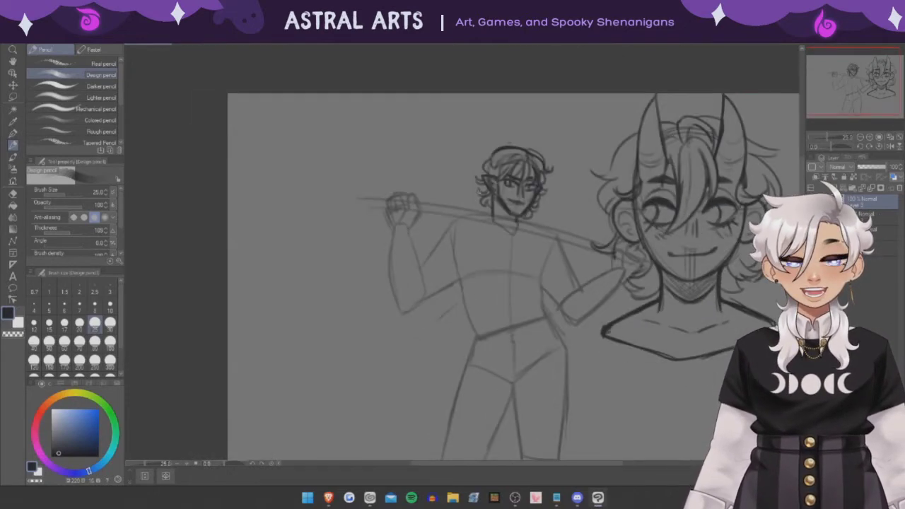
- Draw a pointed collar flap, the side edge and a slanted lower hem for a cropped top on the figure's torso
key("ctrl+plus")
mouse_move(522, 216)
left_mouse_down()
mouse_move(532, 280)
mouse_move(533, 244)
left_mouse_up()
key("ctrl+z")
left_click_drag(541, 224, 537, 280)
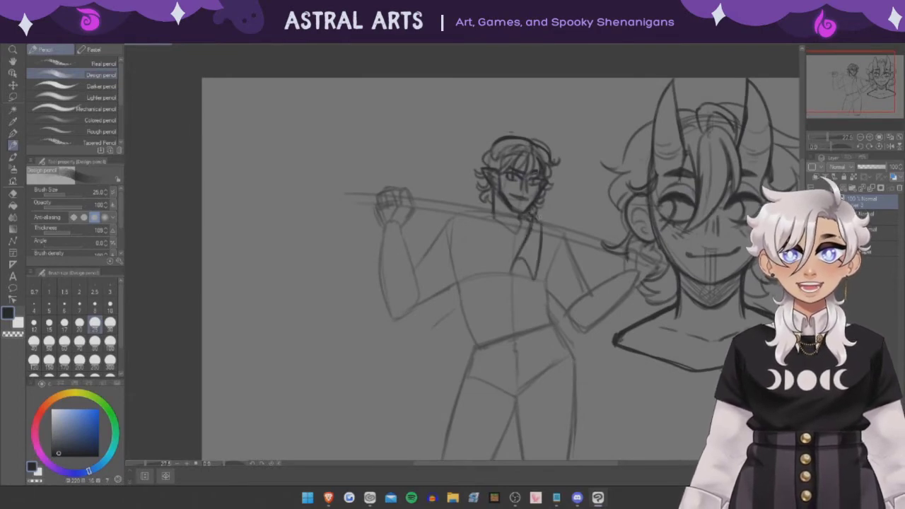
mouse_move(559, 239)
left_mouse_down()
mouse_move(547, 275)
mouse_move(551, 311)
left_mouse_up()
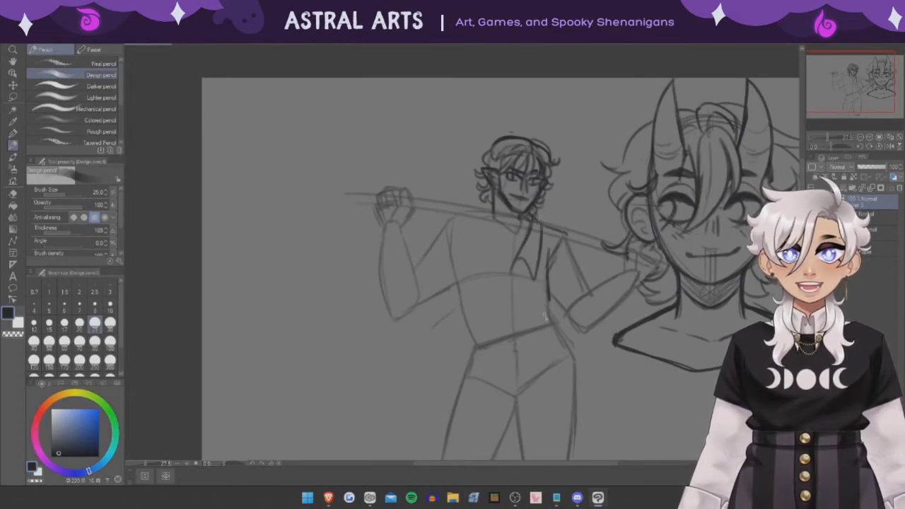
left_click_drag(463, 306, 508, 301)
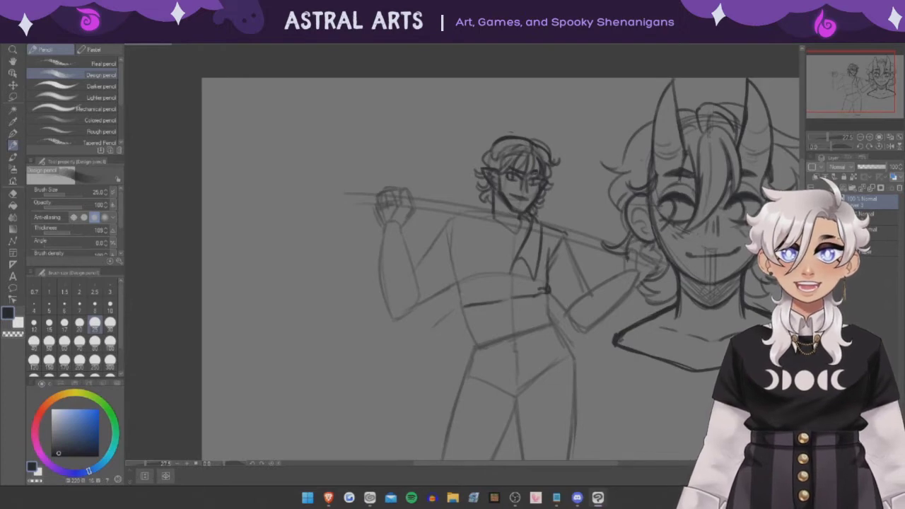
left_click_drag(497, 262, 509, 277)
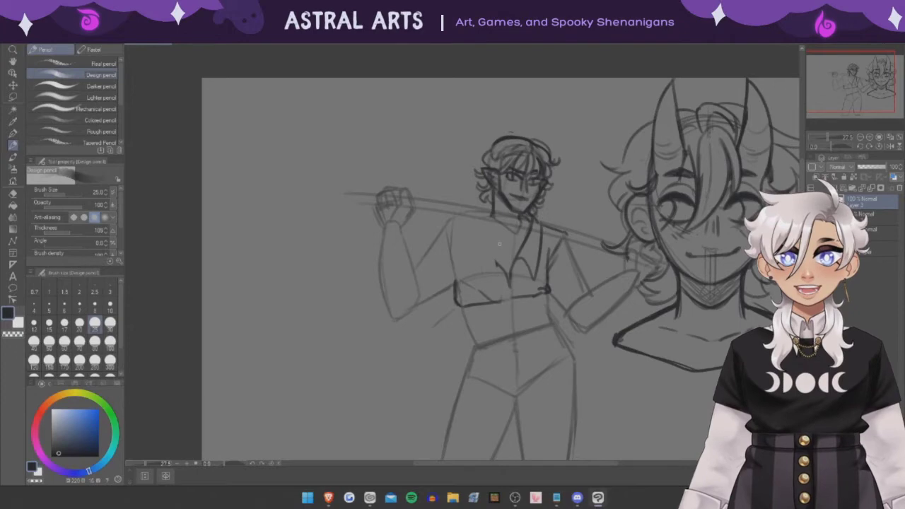
mouse_move(498, 212)
left_mouse_down()
mouse_move(494, 255)
mouse_move(433, 396)
left_mouse_up()
left_click_drag(466, 369, 431, 401)
left_click_drag(414, 350, 430, 409)
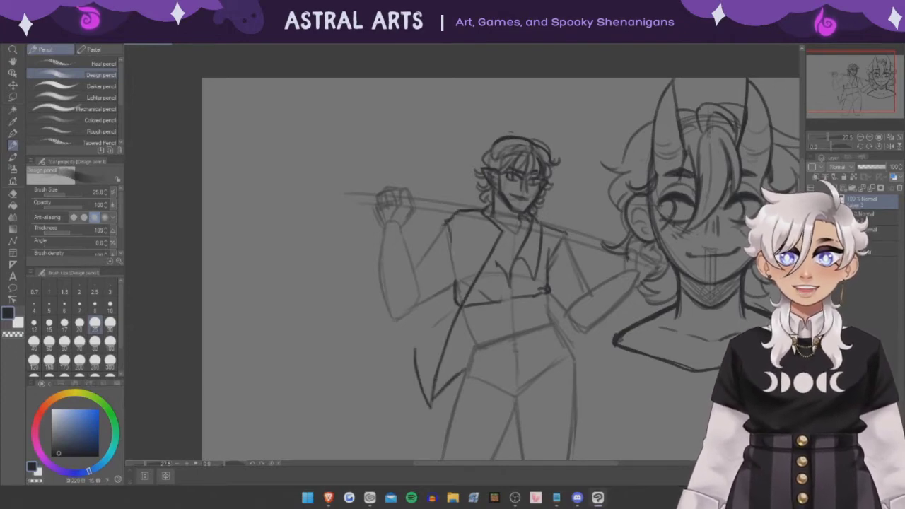
scroll(500, 269, "down", 3)
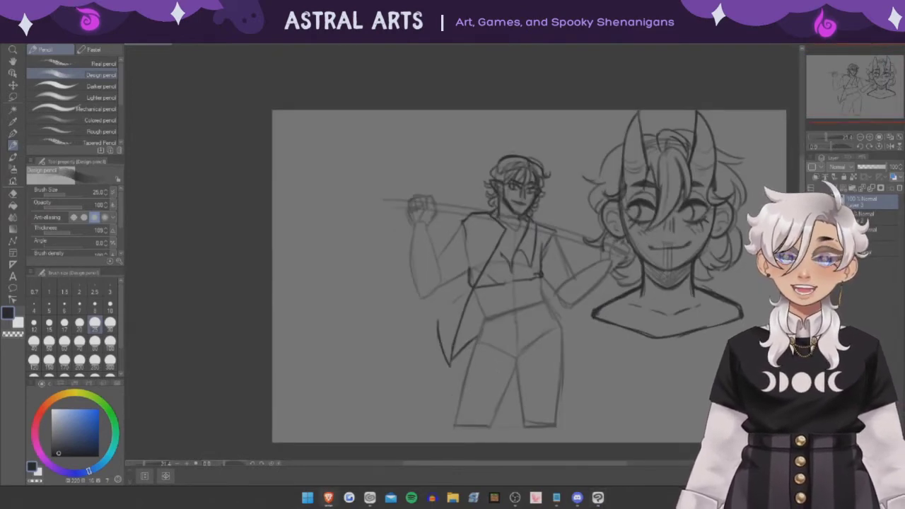
scroll(495, 276, "up", 1)
key("ctrl+z")
key("ctrl+z")
key("ctrl+z")
- Sketch a garment over the shoulder farthest from the bust, with a short lapel and jagged tail points beside the hip
scroll(494, 276, "up", 2)
mouse_move(506, 204)
left_mouse_down()
mouse_move(417, 336)
mouse_move(407, 379)
left_mouse_up()
mouse_move(433, 335)
left_mouse_down()
mouse_move(472, 391)
mouse_move(447, 388)
left_mouse_up()
left_click_drag(448, 178, 410, 374)
key("ctrl+z")
key("ctrl+z")
left_click_drag(513, 198, 484, 224)
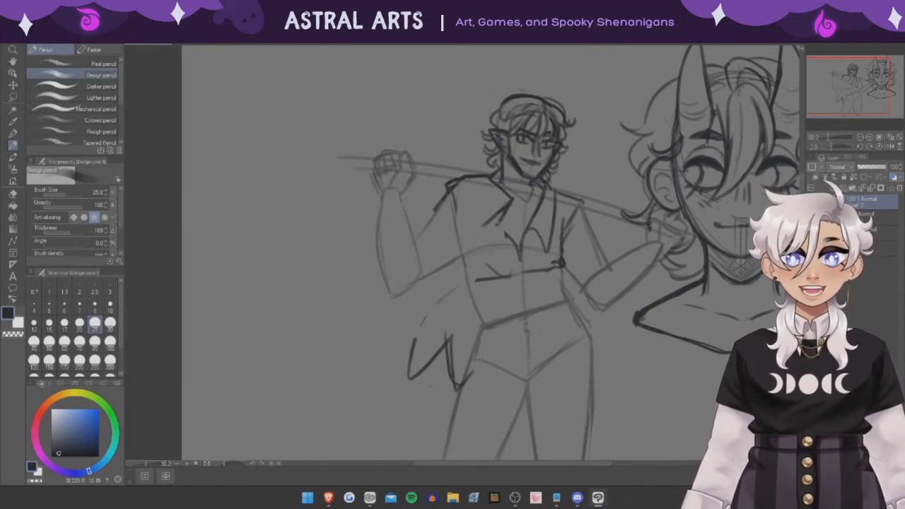
- Redraw the lapel as a folded collar over the outer shoulder and extend the ragged hem from the elbow to the hip
key("ctrl+z")
key("ctrl+z")
left_click_drag(512, 194, 459, 205)
left_click_drag(410, 285, 386, 325)
mouse_move(386, 325)
left_mouse_down()
mouse_move(428, 309)
mouse_move(409, 365)
left_mouse_up()
key("ctrl+z")
key("ctrl+z")
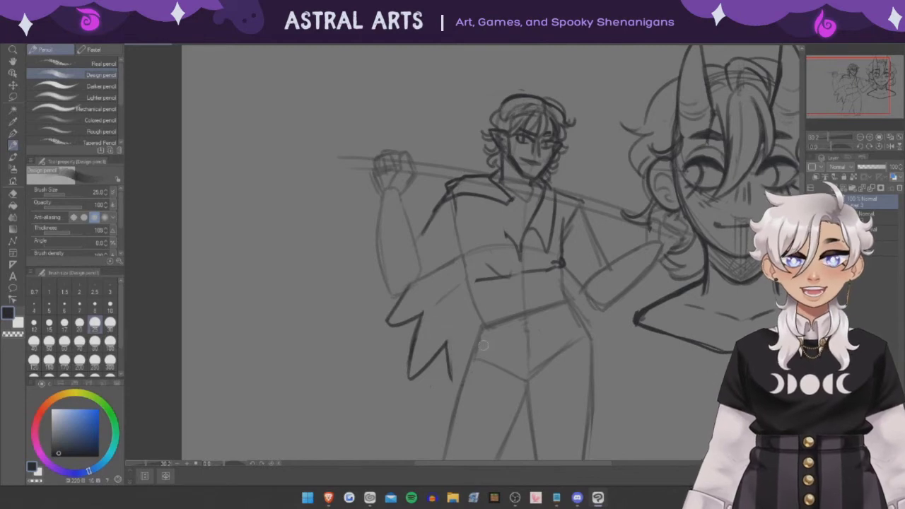
key("ctrl+z")
left_click_drag(462, 342, 448, 388)
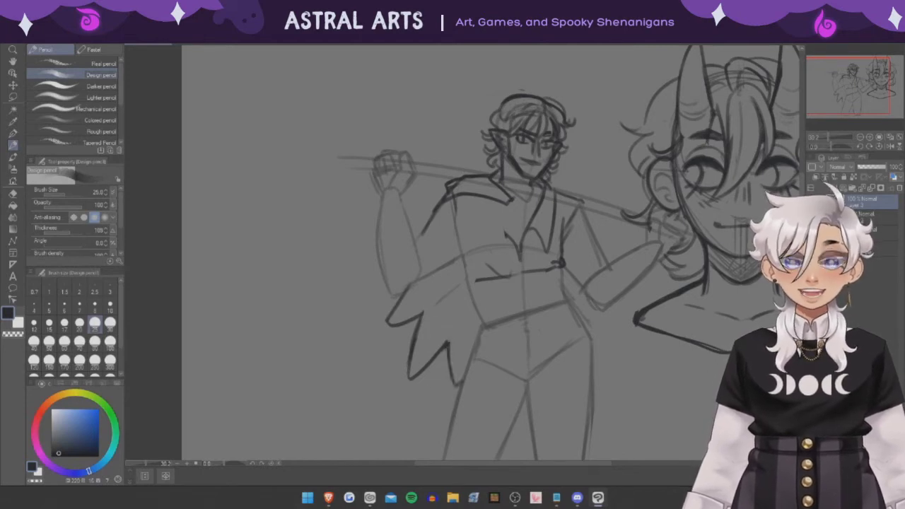
- Draw the pointed shirt collar and the deep V opening running down the middle of the figure's chest
scroll(483, 354, "down", 5)
scroll(476, 289, "up", 3)
scroll(475, 289, "up", 2)
mouse_move(505, 318)
left_mouse_down()
mouse_move(487, 263)
mouse_move(473, 306)
left_mouse_up()
left_click_drag(474, 269, 510, 320)
left_click_drag(510, 263, 480, 291)
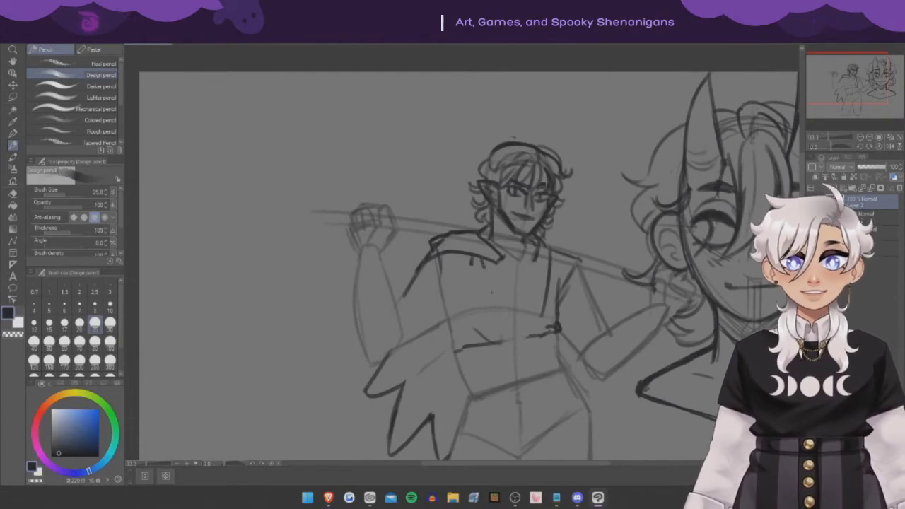
mouse_move(535, 255)
left_mouse_down()
mouse_move(526, 283)
mouse_move(507, 295)
mouse_move(523, 325)
left_mouse_up()
left_click_drag(544, 277, 528, 297)
left_click_drag(471, 260, 497, 302)
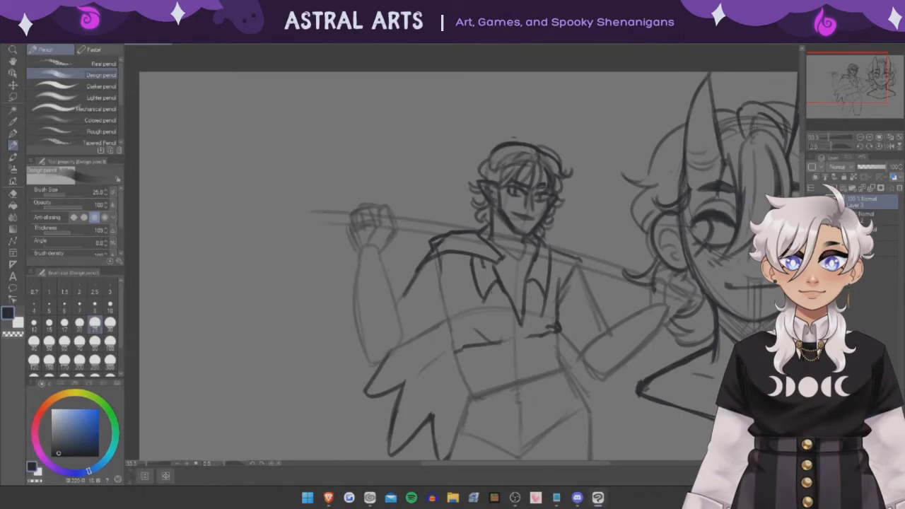
key("ctrl+minus")
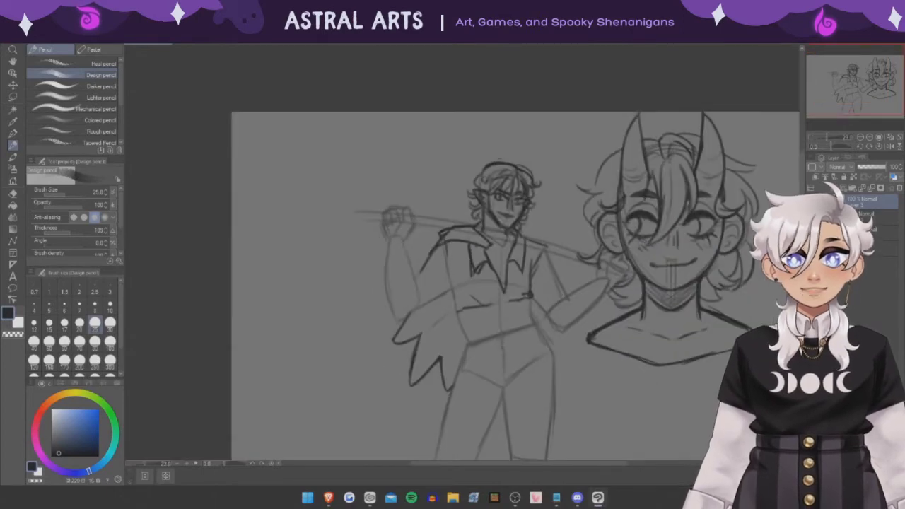
- Draw the curved upper and lower edges of a wide belt across the figure's hips and rough in its front loop
key("ctrl+plus")
mouse_move(489, 318)
left_mouse_down()
mouse_move(485, 355)
mouse_move(555, 375)
left_mouse_up()
key("ctrl+minus")
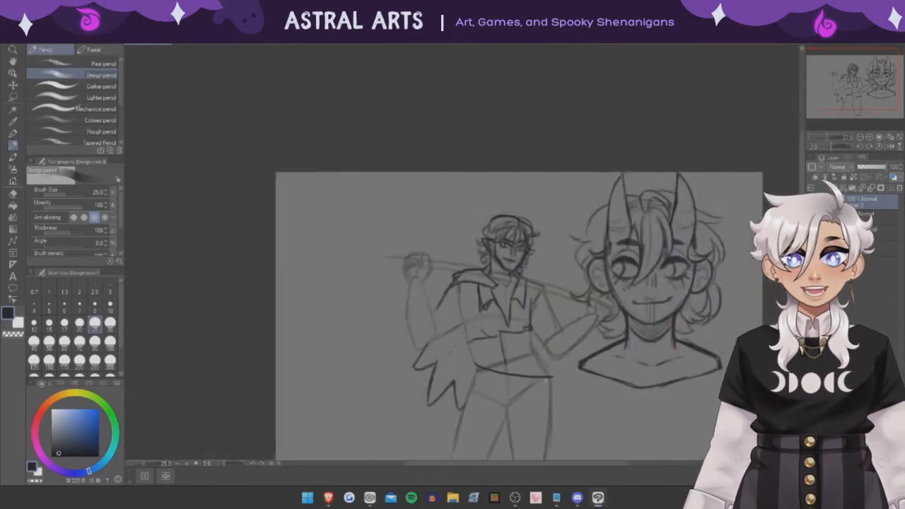
key("ctrl+plus")
left_click_drag(416, 322, 548, 319)
left_click_drag(472, 315, 479, 339)
left_click_drag(474, 312, 464, 344)
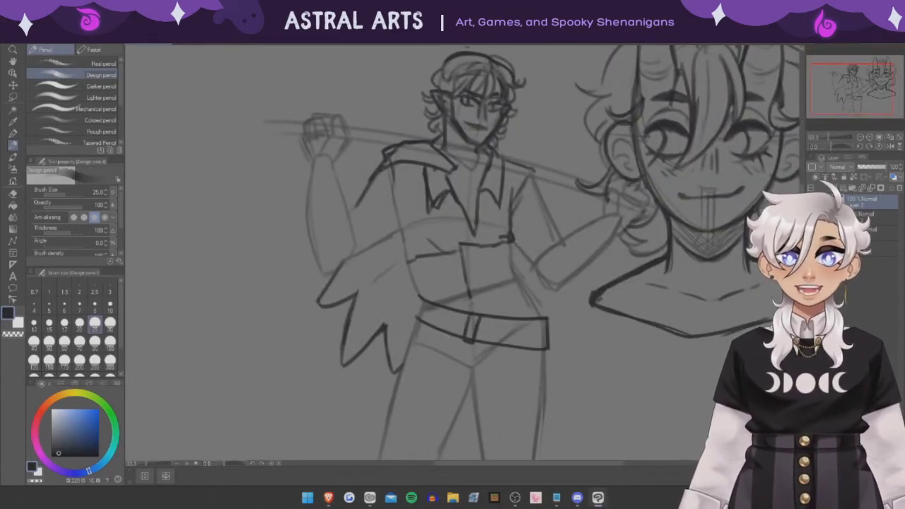
- Redraw the narrow vertical loop on the belt and firm up the belt's lower edge out to the bust-side hip
key("ctrl+z")
left_click_drag(472, 309, 472, 342)
left_click_drag(464, 343, 561, 352)
scroll(477, 298, "up", 1)
left_click_drag(494, 357, 561, 353)
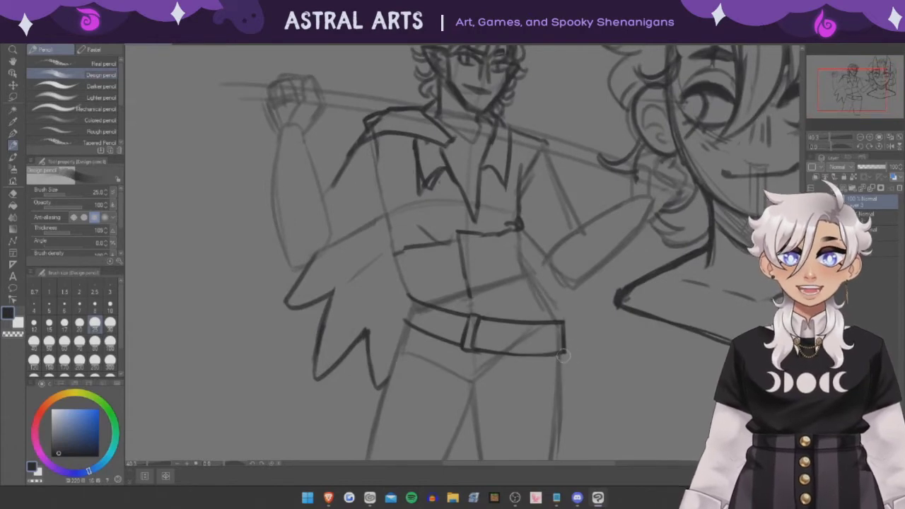
- Draw a second, slanted belt above the first, crossing the waist and wrapping down over the bust-side hip
left_click_drag(534, 275, 428, 304)
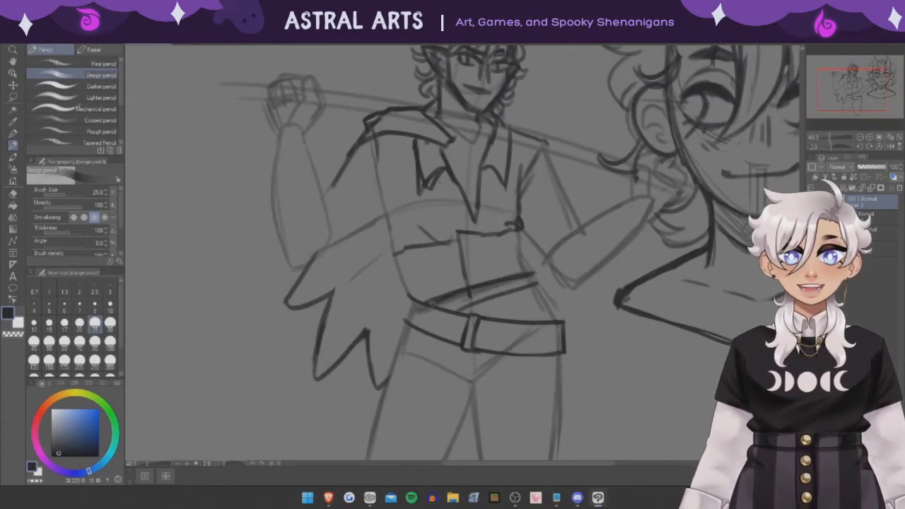
left_click_drag(532, 271, 431, 304)
key("ctrl+z")
left_click_drag(533, 270, 428, 302)
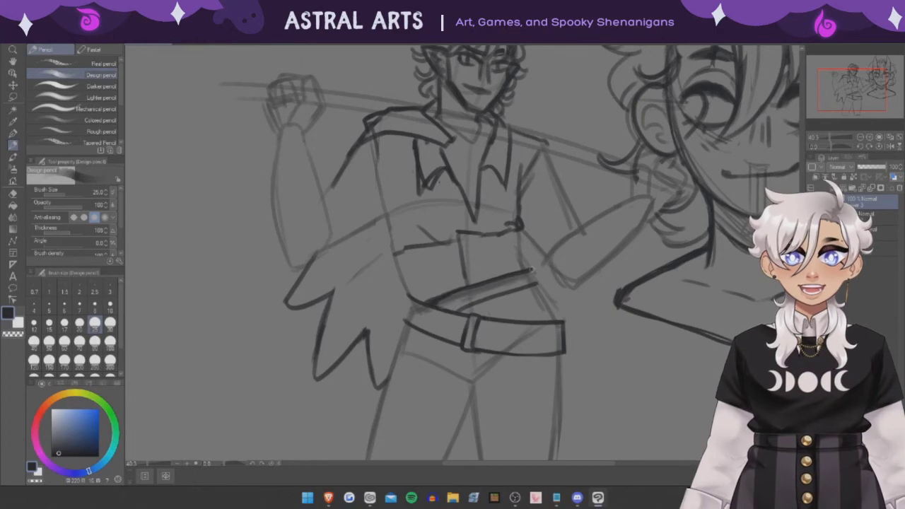
mouse_move(552, 276)
left_mouse_down()
mouse_move(577, 352)
mouse_move(569, 322)
left_mouse_up()
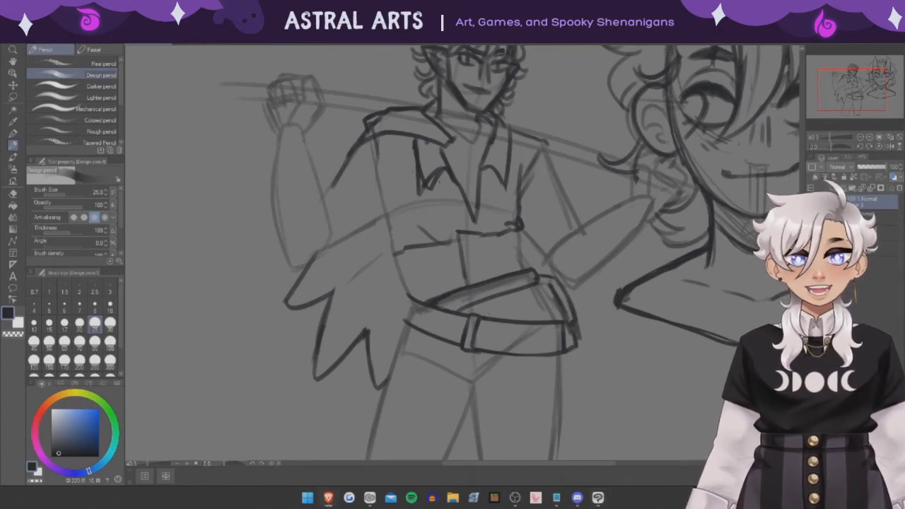
- Darken the upper edge of the waistband below the chest and reinforce the slanted belt's strap at the bust-side hip
scroll(463, 255, "up", 2)
left_click_drag(465, 248, 527, 236)
mouse_move(530, 231)
left_mouse_down()
mouse_move(527, 258)
mouse_move(536, 256)
left_mouse_up()
left_click_drag(549, 288, 576, 327)
- Draw the torso's outer edge farthest from the bust, with fold lines and the end of the waistband at the waist
mouse_move(411, 263)
left_mouse_down()
mouse_move(464, 247)
mouse_move(383, 301)
left_mouse_up()
left_click_drag(385, 258, 412, 250)
mouse_move(382, 171)
left_mouse_down()
mouse_move(350, 198)
mouse_move(403, 227)
mouse_move(409, 256)
left_mouse_up()
scroll(463, 255, "down", 2)
scroll(463, 255, "up", 2)
scroll(463, 254, "down", 3)
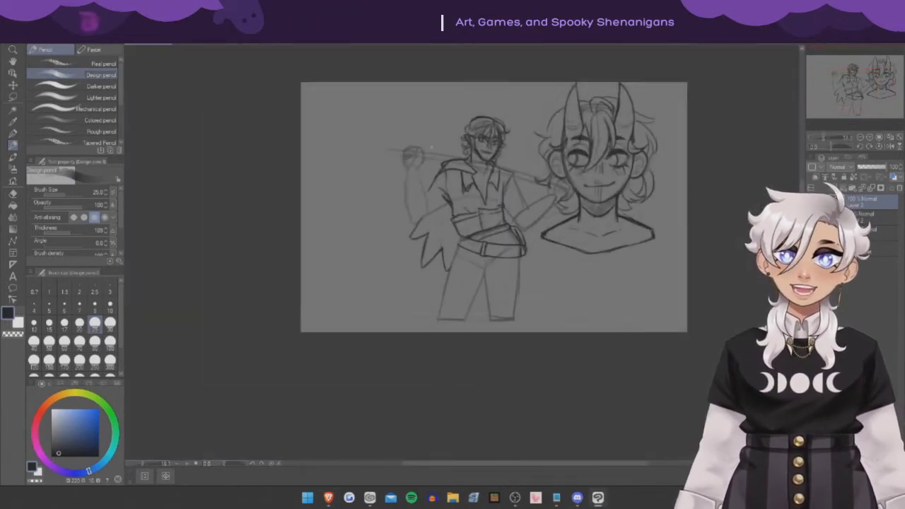
scroll(463, 254, "up", 3)
scroll(463, 255, "up", 2)
left_click_drag(463, 254, 451, 248)
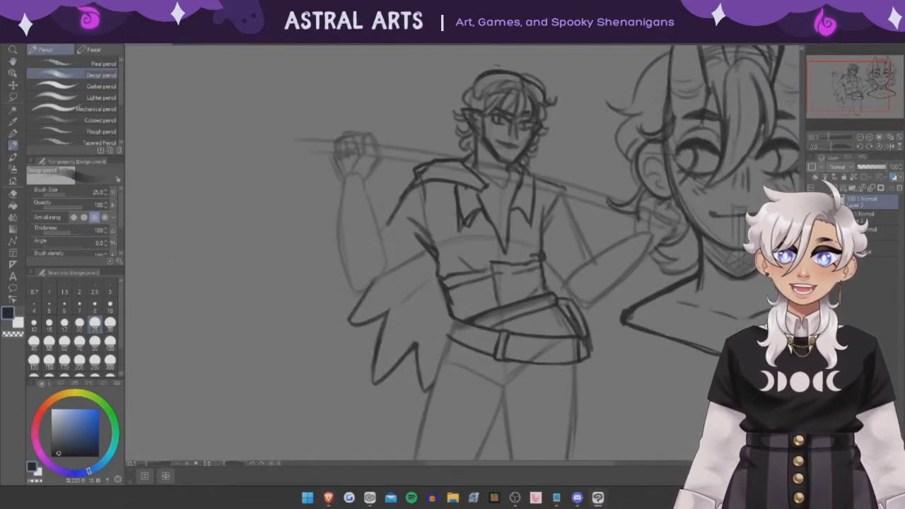
scroll(449, 344, "down", 3)
scroll(449, 344, "up", 3)
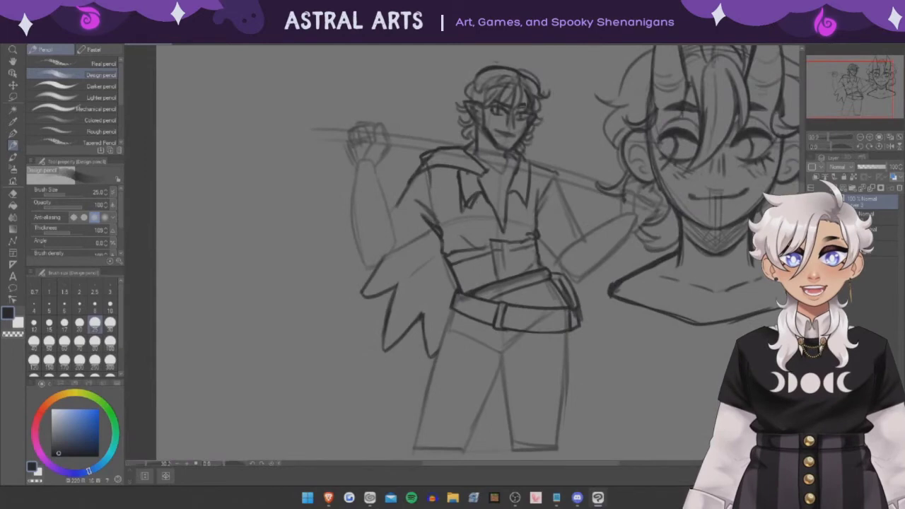
- Outline both trouser legs with creases at the crotch and knee, and add a column of buttons to the waistband
scroll(481, 254, "down", 3)
scroll(481, 255, "up", 3)
mouse_move(487, 314)
left_mouse_down()
mouse_move(509, 351)
mouse_move(513, 417)
left_mouse_up()
left_click_drag(516, 342, 569, 378)
mouse_move(567, 302)
left_mouse_down()
mouse_move(559, 414)
mouse_move(542, 417)
left_mouse_up()
left_click_drag(503, 334, 466, 417)
left_click_drag(485, 378, 478, 395)
left_click_drag(457, 283, 421, 414)
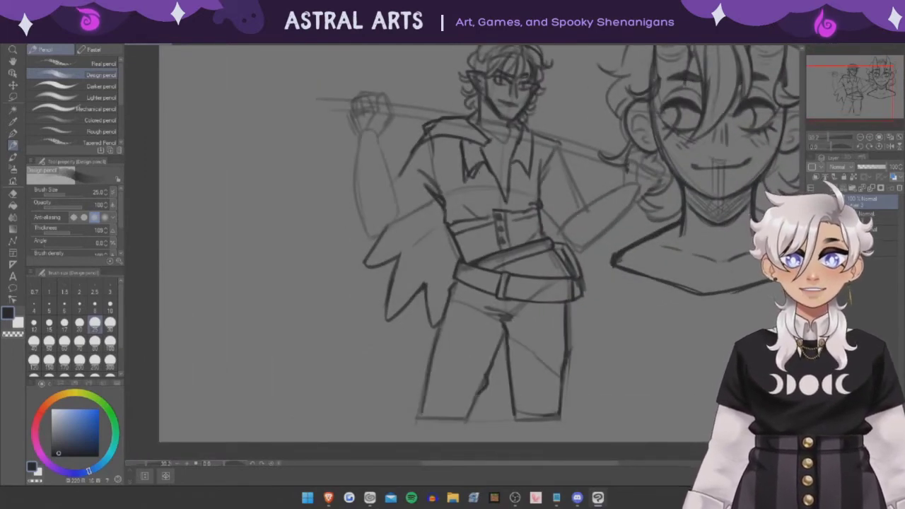
- Draw the rolled sleeve cuff, bent elbow and both edges of the forearm on the raised arm farthest from the bust
scroll(480, 254, "down", 3)
scroll(481, 255, "up", 3)
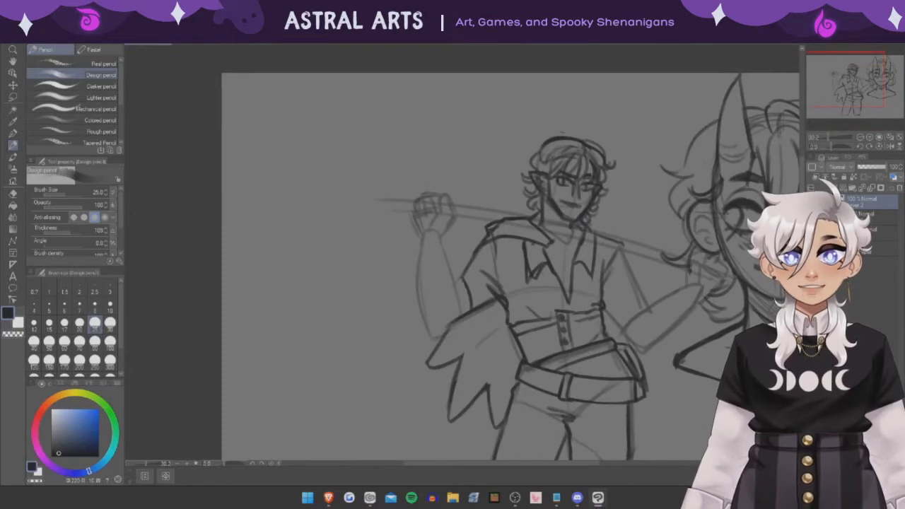
mouse_move(458, 281)
left_mouse_down()
mouse_move(461, 318)
mouse_move(416, 310)
left_mouse_up()
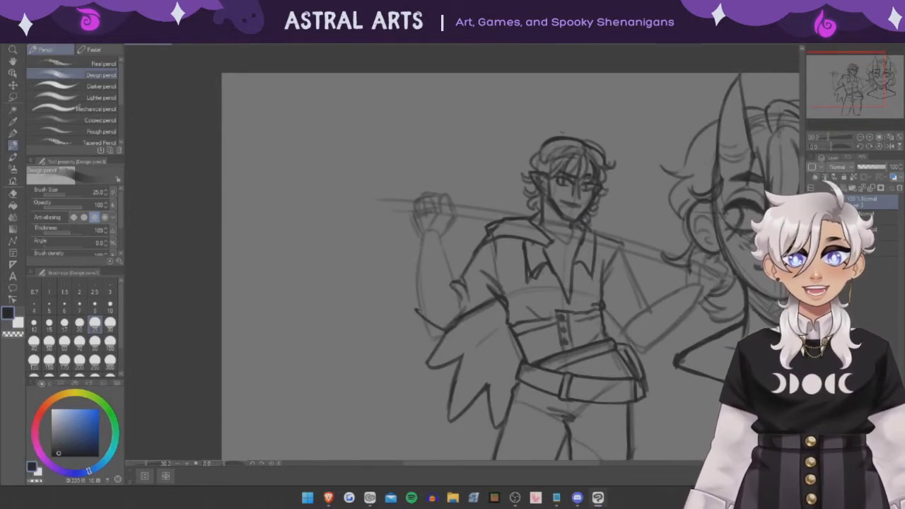
left_click_drag(444, 236, 423, 313)
scroll(481, 255, "down", 3)
scroll(481, 254, "up", 3)
left_click_drag(489, 239, 499, 276)
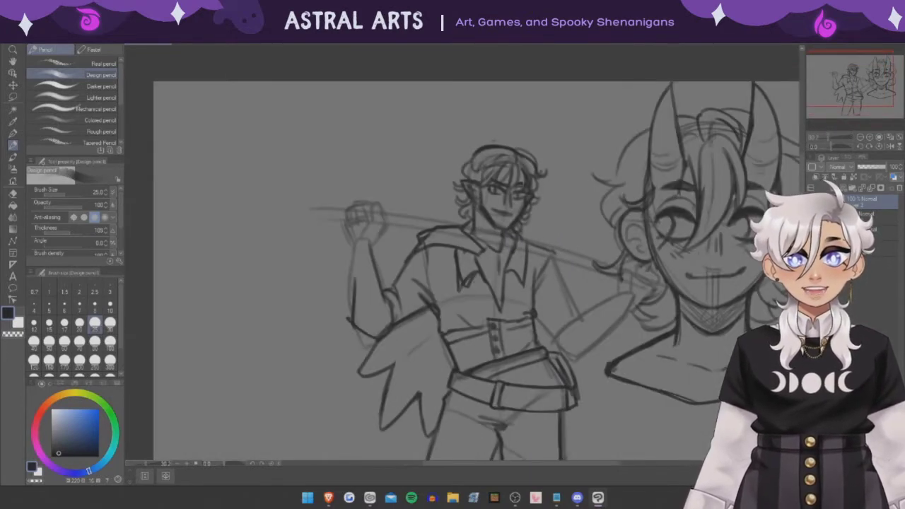
scroll(481, 255, "down", 1)
scroll(480, 255, "up", 2)
scroll(481, 254, "down", 3)
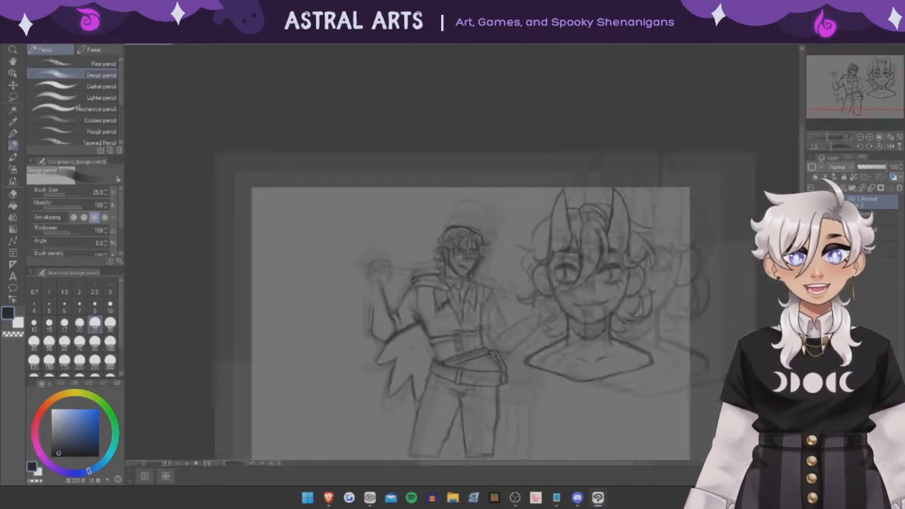
- Mirror the canvas view horizontally and draw the short rolled sleeve on the arm nearest the bust
key("h")
scroll(481, 255, "up", 3)
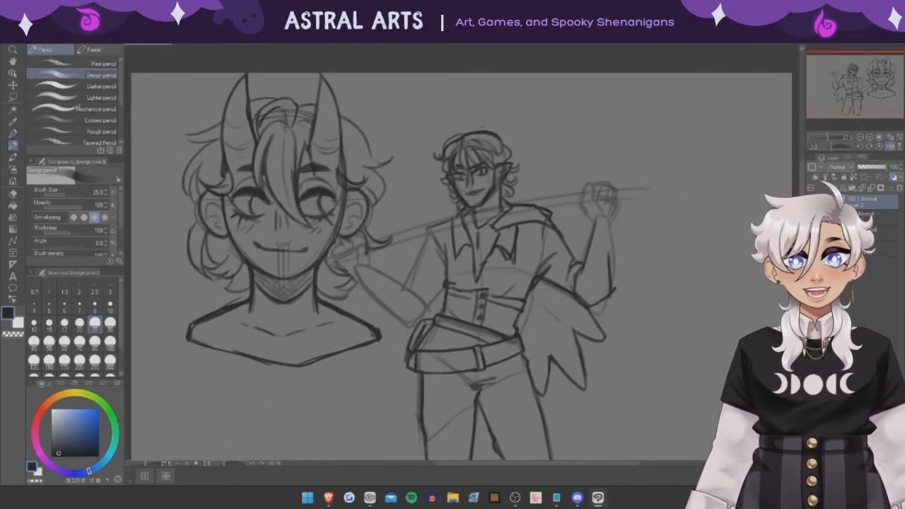
scroll(481, 254, "down", 2)
scroll(480, 255, "up", 3)
left_click_drag(458, 298, 432, 321)
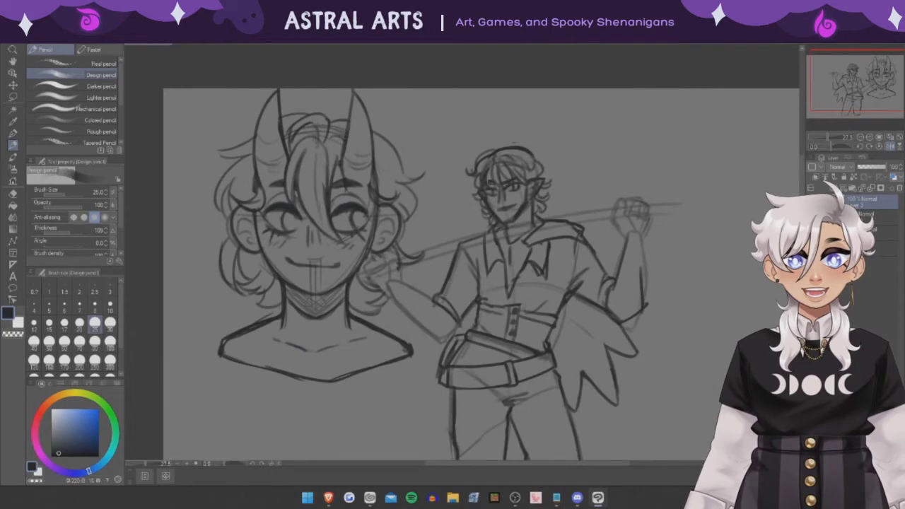
- Add curved wrap lines to both forearms, outline the arm nearest the bust, and return the view to its normal orientation
left_click_drag(641, 239, 639, 315)
left_click_drag(622, 274, 636, 307)
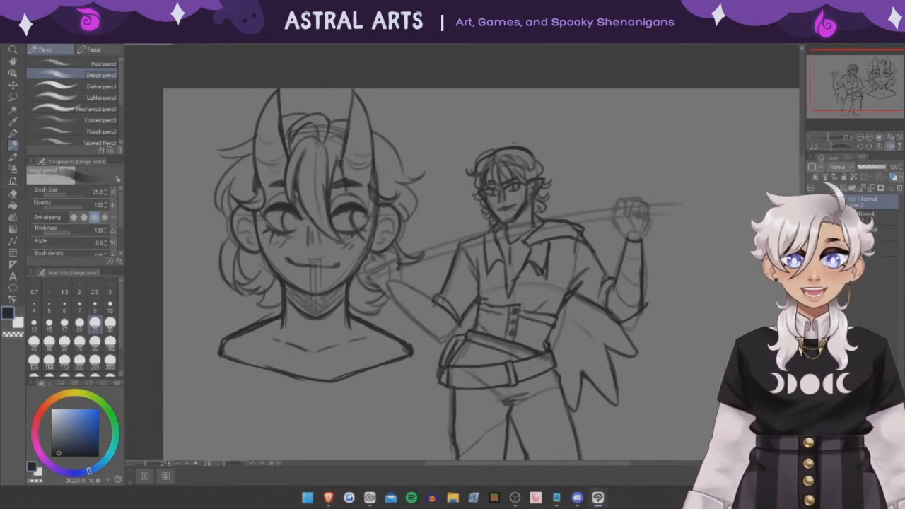
left_click_drag(430, 286, 395, 301)
left_click_drag(444, 342, 390, 294)
scroll(481, 276, "down", 3)
key("ctrl+shift+h")
scroll(480, 276, "up", 6)
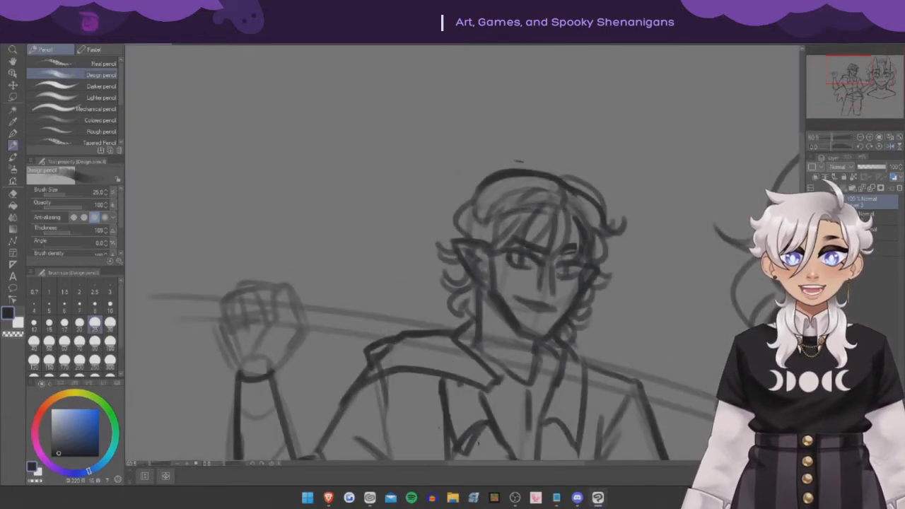
- Draw the raised hand as a closed fist around the staff, with an angular outline and separated fingers
scroll(481, 276, "down", 3)
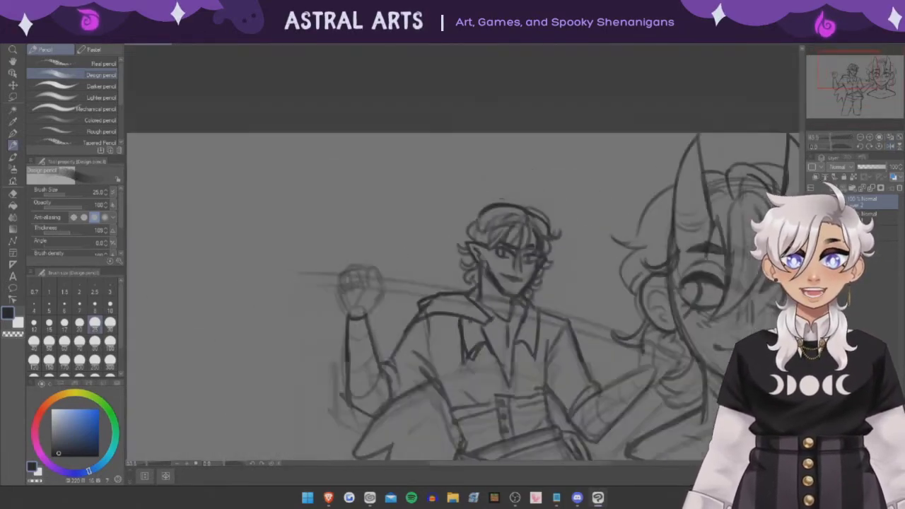
scroll(481, 275, "up", 1)
scroll(481, 276, "down", 3)
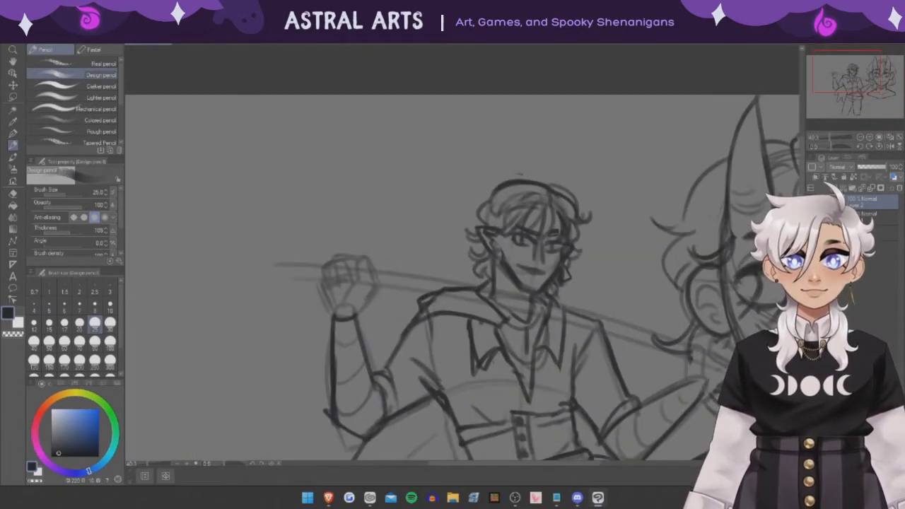
scroll(481, 276, "down", 3)
scroll(480, 276, "up", 3)
mouse_move(450, 301)
left_mouse_down()
mouse_move(464, 245)
mouse_move(456, 274)
mouse_move(466, 335)
mouse_move(451, 266)
mouse_move(463, 239)
left_mouse_up()
mouse_move(451, 258)
left_mouse_down()
mouse_move(419, 268)
mouse_move(449, 273)
left_mouse_up()
mouse_move(433, 252)
left_mouse_down()
mouse_move(434, 270)
mouse_move(411, 282)
mouse_move(421, 287)
left_mouse_up()
left_click_drag(418, 285, 428, 310)
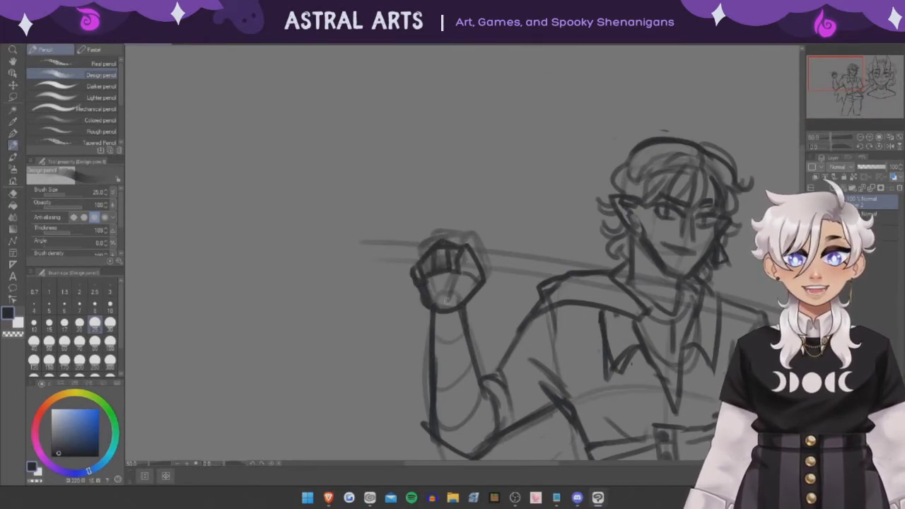
- Undo the last two fist strokes and redraw the knuckles, finger divisions and outer edge of the raised hand
key("ctrl+z")
key("ctrl+z")
mouse_move(427, 243)
left_mouse_down()
mouse_move(415, 259)
mouse_move(453, 270)
left_mouse_up()
left_click_drag(448, 250, 450, 268)
mouse_move(431, 255)
left_mouse_down()
mouse_move(423, 301)
mouse_move(395, 298)
left_mouse_up()
scroll(445, 269, "down", 5)
scroll(446, 269, "up", 5)
- Lasso the raised fist and transform it to sit better on the wrist
key("m")
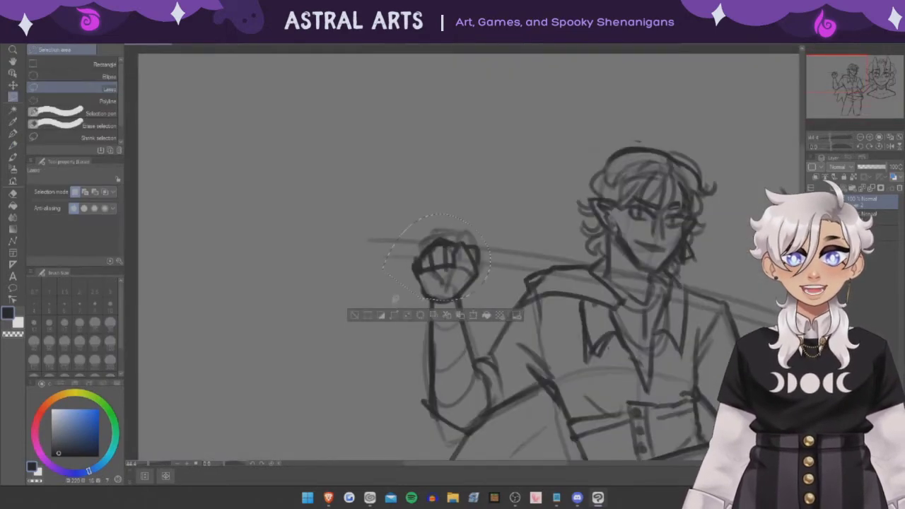
key("ctrl+t")
left_click_drag(382, 267, 400, 270)
key("Return")
scroll(421, 220, "down", 5)
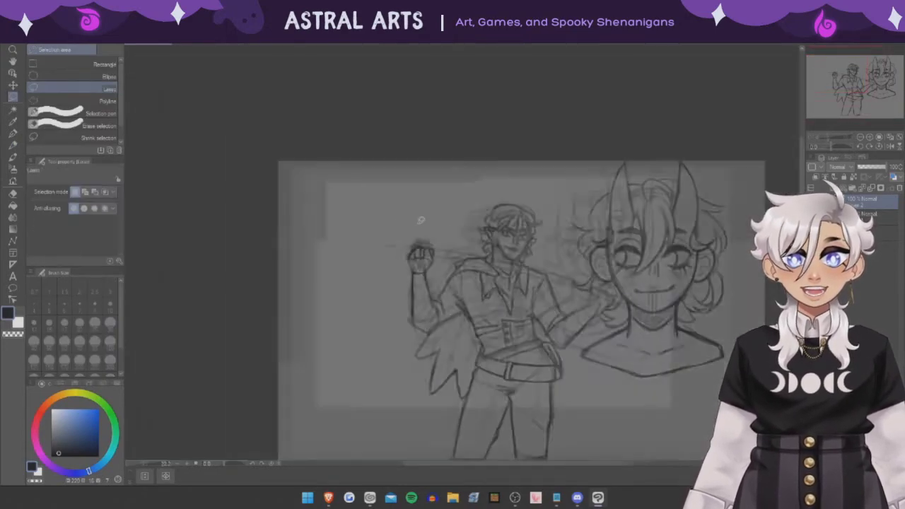
- Try to sketch the hand nearest the bust as a closed fist gripping the staff
key("p")
scroll(420, 220, "up", 3)
scroll(420, 220, "down", 1)
scroll(421, 220, "up", 1)
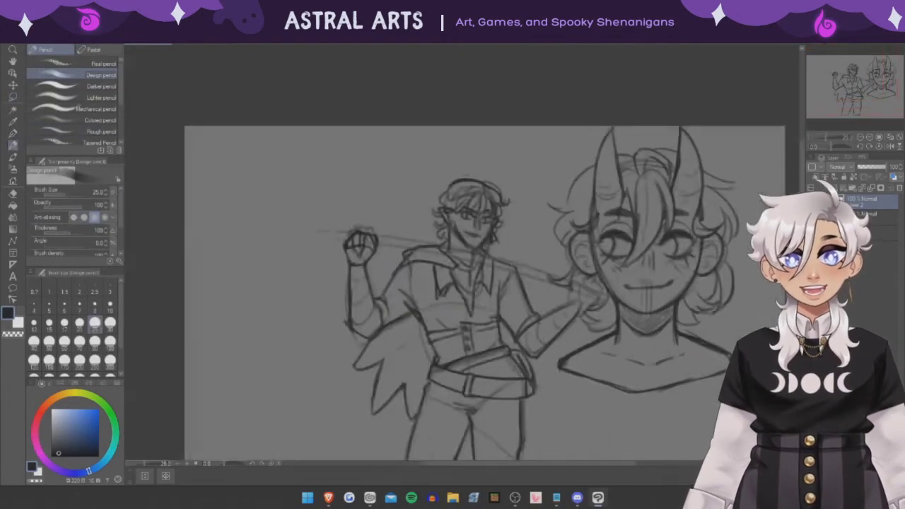
scroll(555, 247, "up", 1)
scroll(554, 247, "up", 1)
mouse_move(609, 349)
left_mouse_down()
mouse_move(615, 315)
mouse_move(584, 357)
mouse_move(640, 332)
mouse_move(643, 345)
left_mouse_up()
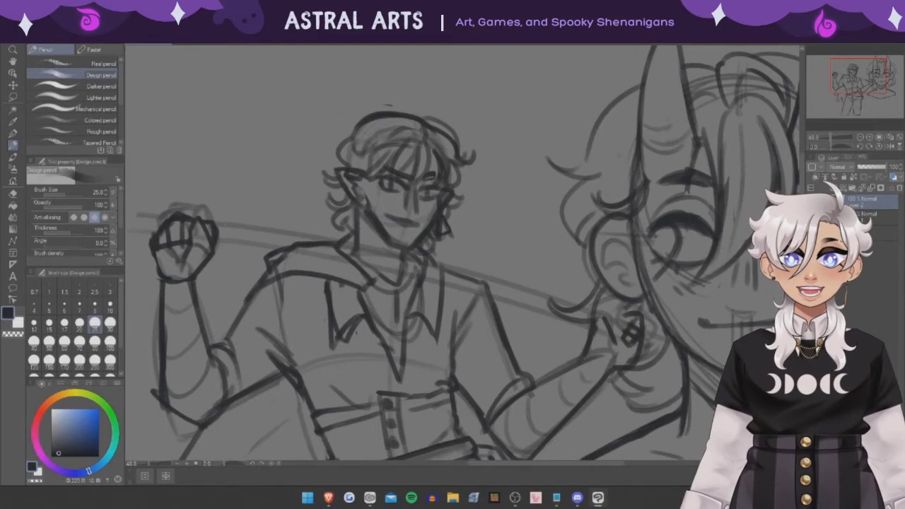
mouse_move(608, 303)
left_mouse_down()
mouse_move(629, 336)
mouse_move(591, 330)
left_mouse_up()
scroll(599, 314, "down", 4)
scroll(599, 314, "up", 2)
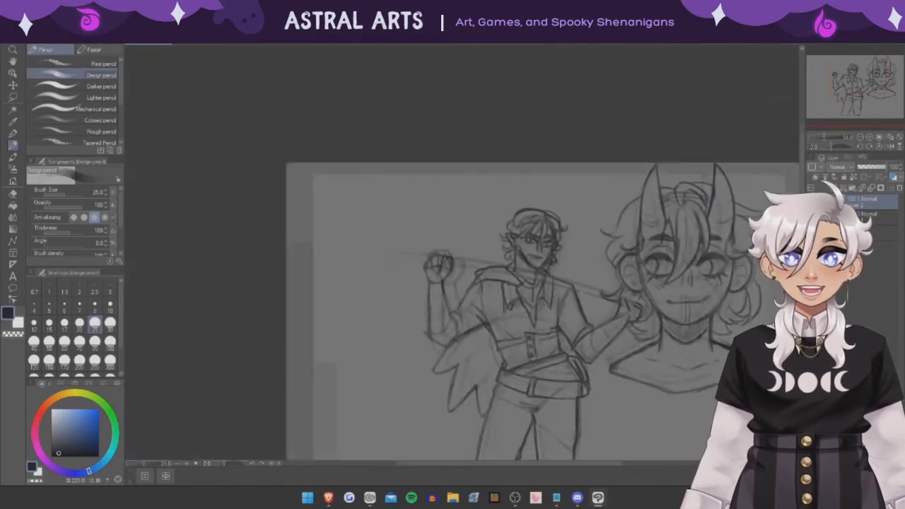
scroll(629, 305, "up", 1)
mouse_move(628, 303)
left_mouse_down()
mouse_move(646, 319)
mouse_move(638, 346)
mouse_move(648, 359)
left_mouse_up()
scroll(636, 332, "down", 2)
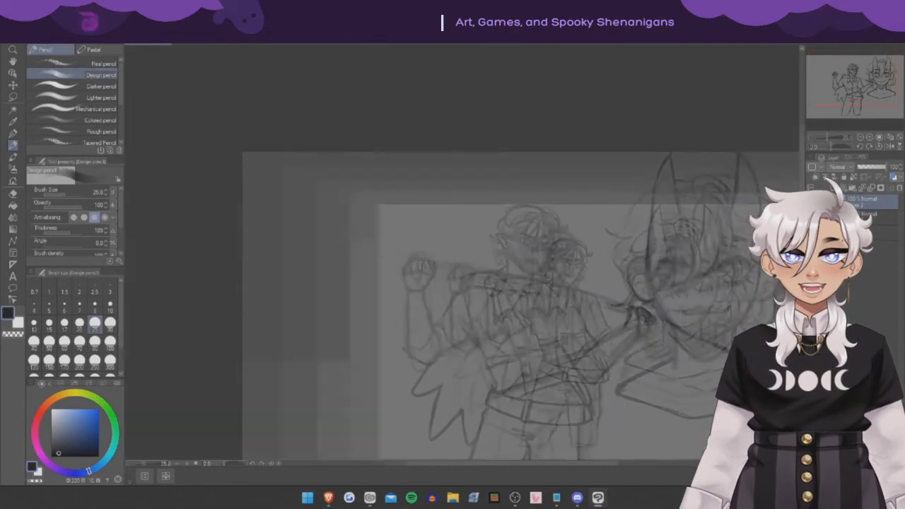
- Draw the hand nearest the bust with a wrist, a thumb and a row of blocky fingers curled over the staff
scroll(636, 311, "up", 2)
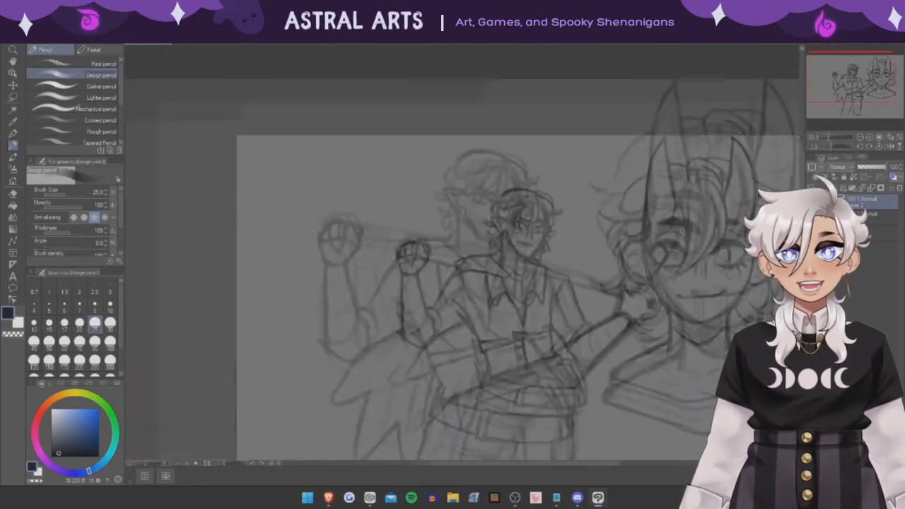
scroll(636, 311, "up", 1)
mouse_move(612, 294)
left_mouse_down()
mouse_move(622, 323)
mouse_move(613, 311)
mouse_move(629, 302)
mouse_move(624, 314)
left_mouse_up()
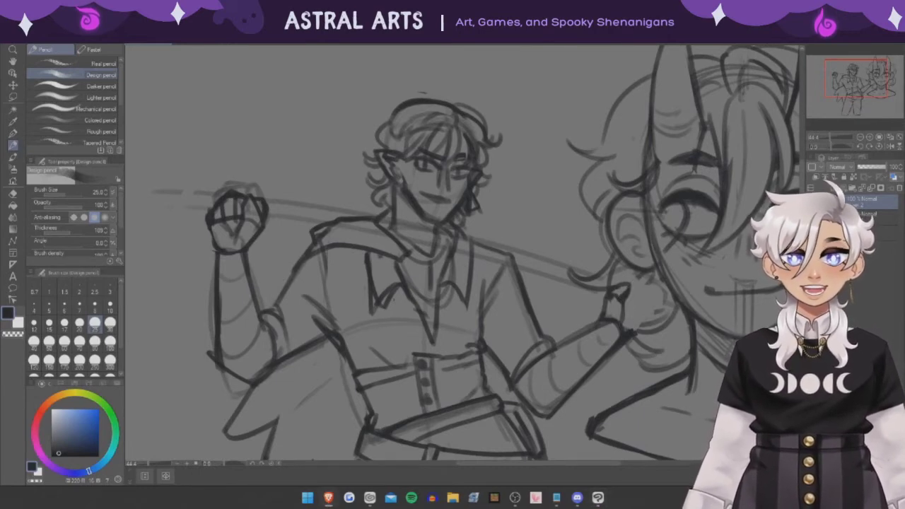
mouse_move(626, 299)
left_mouse_down()
mouse_move(654, 320)
mouse_move(656, 301)
left_mouse_up()
left_click_drag(635, 313, 646, 332)
left_click_drag(642, 296, 649, 310)
scroll(629, 304, "up", 1)
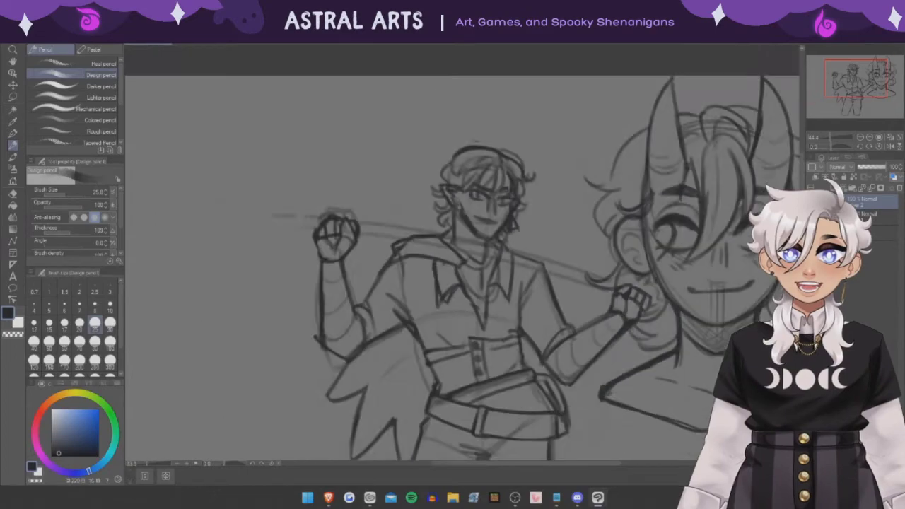
- Clean away the rough hand construction and part of the staff guideline around the raised fist
scroll(636, 311, "down", 5)
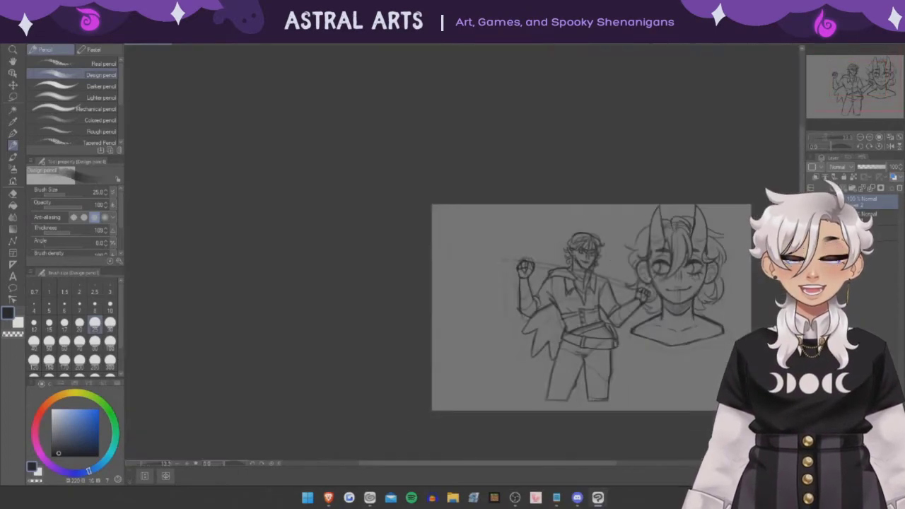
scroll(636, 311, "up", 1)
scroll(505, 258, "up", 3)
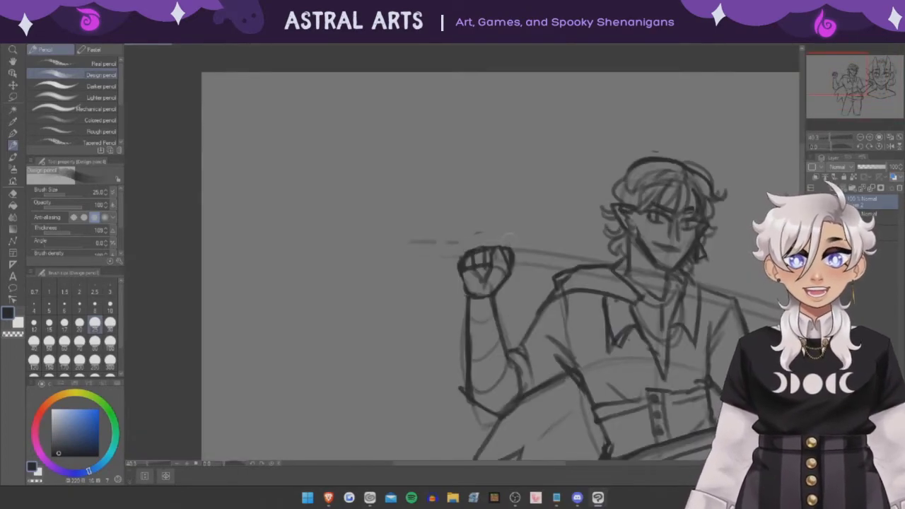
scroll(501, 269, "down", 3)
scroll(501, 268, "up", 1)
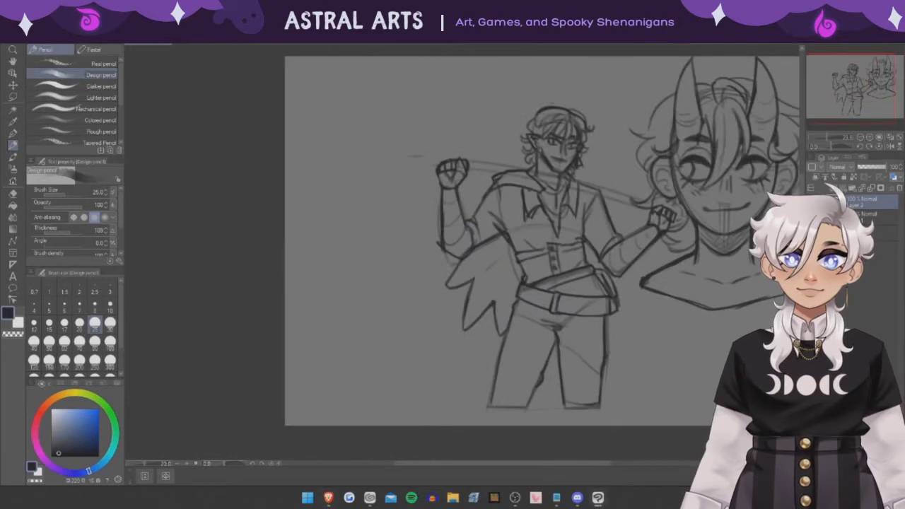
- Add a second layer of jagged points behind the ragged garment tail beside the hip
scroll(474, 282, "down", 2)
scroll(474, 283, "up", 2)
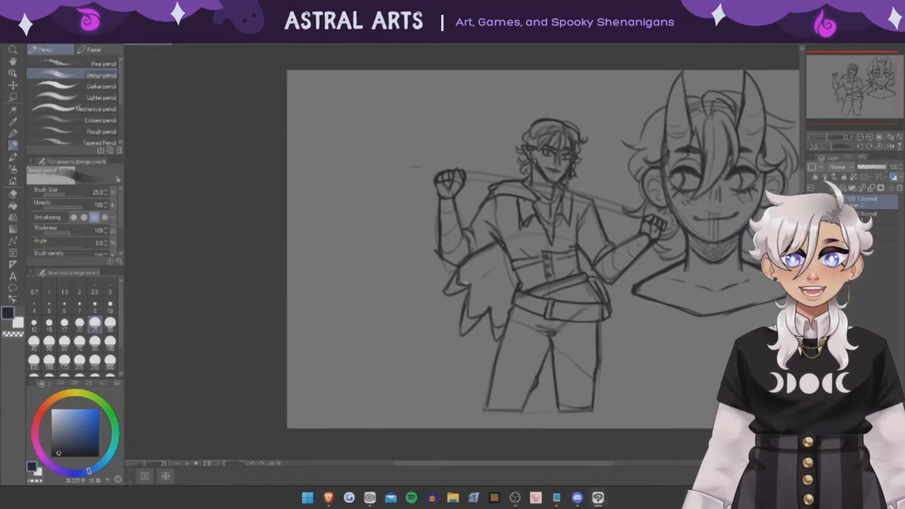
scroll(473, 268, "down", 1)
scroll(473, 268, "up", 3)
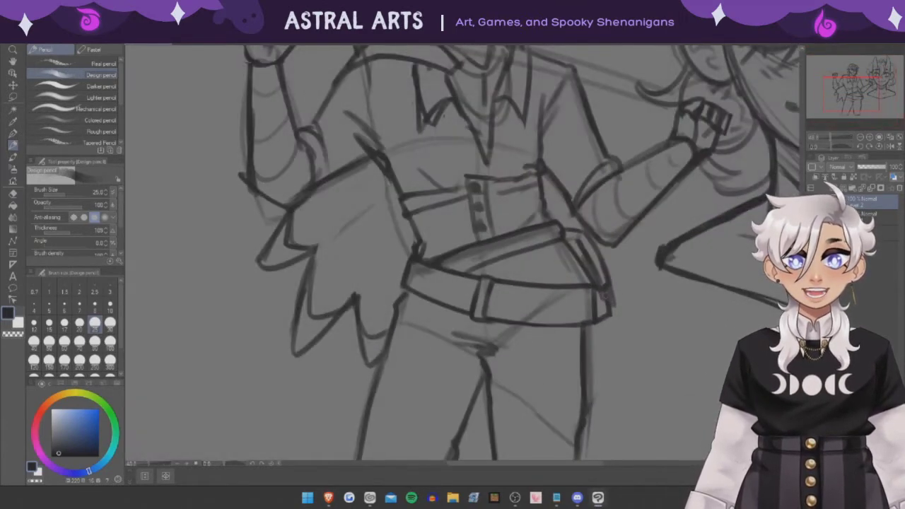
- Try to block in a tapered torso with a narrow waist in the empty space beside the staff-holding figure
scroll(473, 268, "down", 2)
scroll(473, 269, "up", 1)
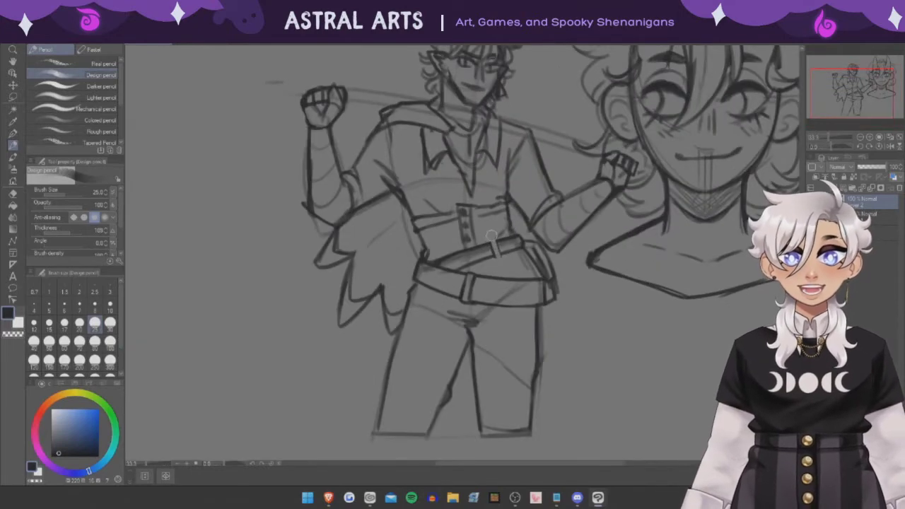
scroll(495, 247, "down", 2)
scroll(495, 247, "up", 1)
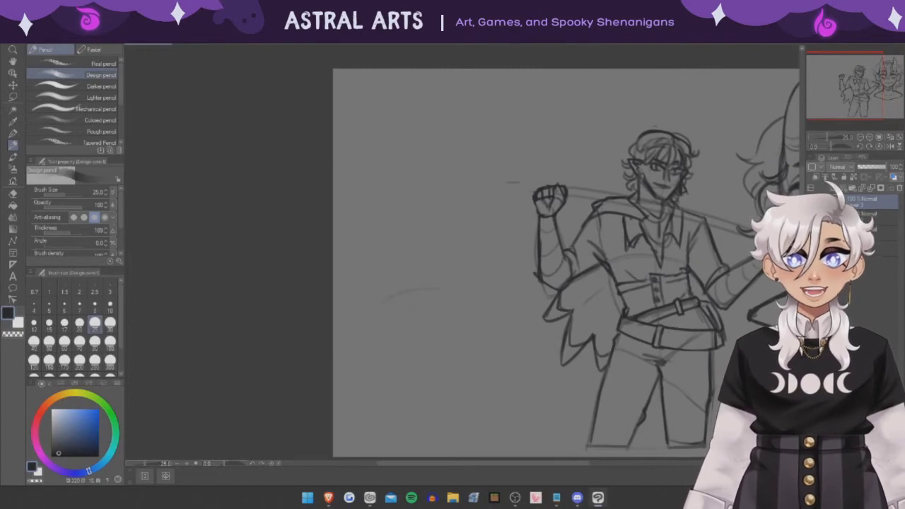
left_click_drag(388, 375, 447, 385)
key("ctrl+t")
key("Return")
mouse_move(367, 305)
left_mouse_down()
mouse_move(381, 357)
mouse_move(468, 298)
left_mouse_up()
mouse_move(465, 300)
left_mouse_down()
mouse_move(455, 353)
mouse_move(381, 356)
mouse_move(439, 356)
left_mouse_up()
left_click_drag(451, 355, 451, 379)
- Try to sketch angular hips below the torso's waist and adjust the rough block-in with a free transform
mouse_move(384, 357)
left_mouse_down()
mouse_move(386, 386)
mouse_move(446, 386)
left_mouse_up()
left_click_drag(383, 359, 388, 390)
mouse_move(450, 352)
left_mouse_down()
mouse_move(447, 384)
mouse_move(466, 418)
mouse_move(468, 445)
left_mouse_up()
left_click_drag(440, 390, 471, 430)
mouse_move(390, 385)
left_mouse_down()
mouse_move(366, 415)
mouse_move(419, 431)
left_mouse_up()
left_click_drag(420, 431, 459, 403)
left_click_drag(459, 403, 474, 445)
key("ctrl+minus")
key("ctrl+t")
left_click_drag(441, 359, 444, 344)
key("Return")
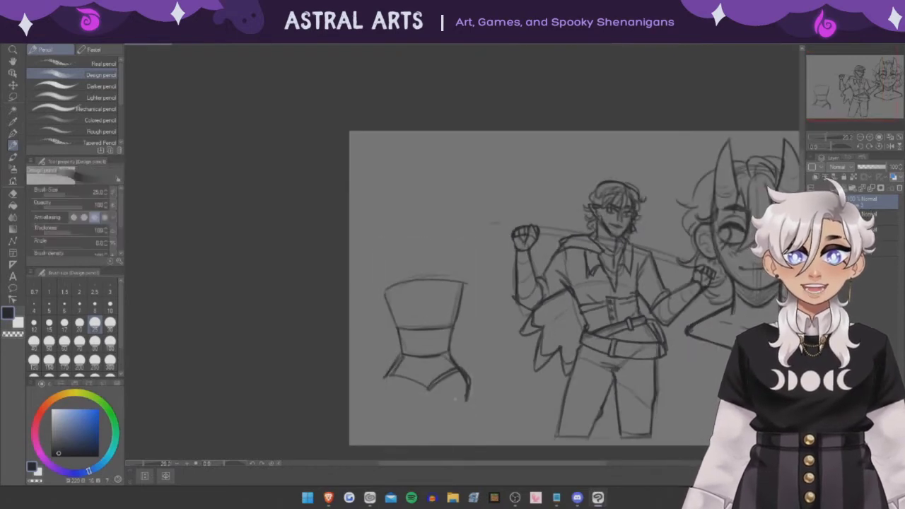
- Try to round out the hips, reinforce the torso sides and add the tops of the thighs
mouse_move(468, 400)
left_mouse_down()
mouse_move(424, 417)
mouse_move(382, 379)
left_mouse_up()
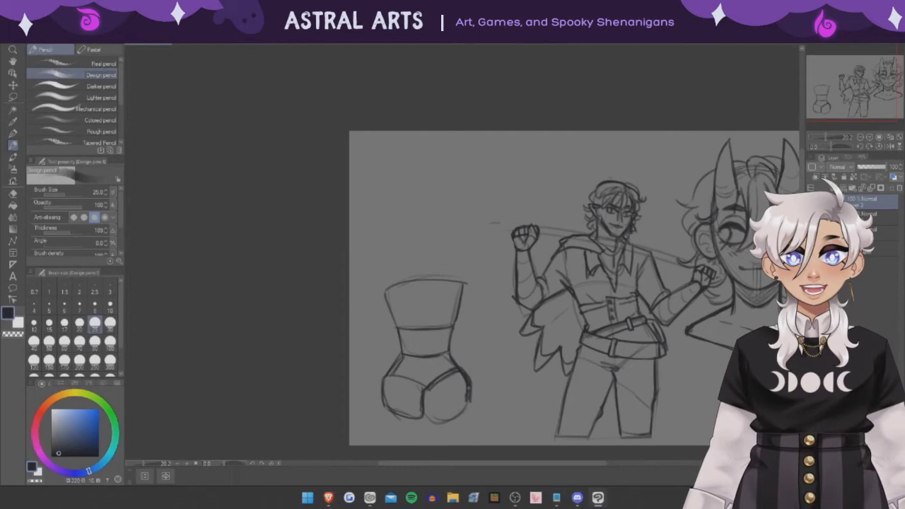
left_click_drag(459, 367, 451, 286)
left_click_drag(382, 291, 387, 334)
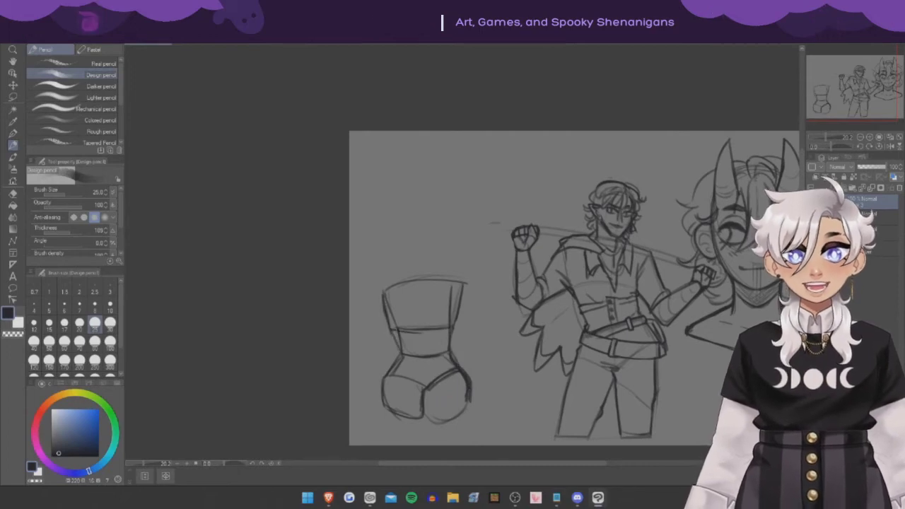
left_click_drag(463, 281, 456, 329)
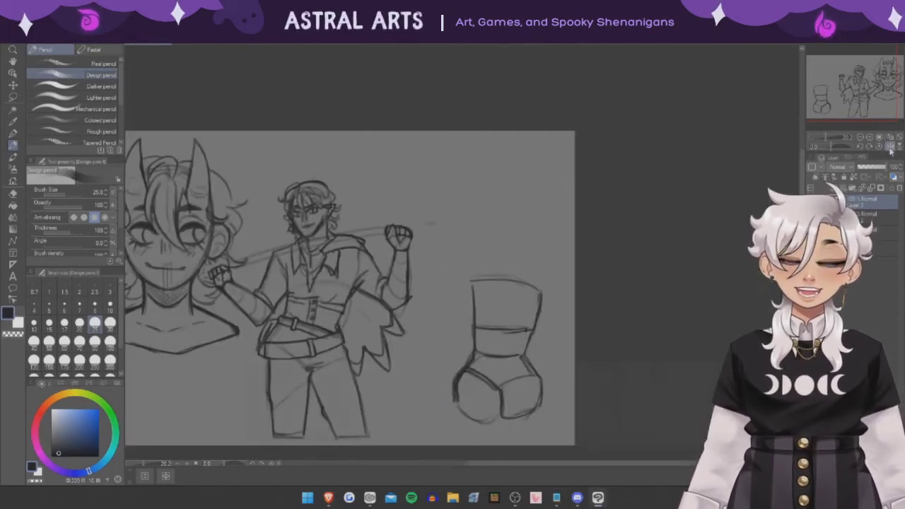
key("h")
mouse_move(502, 437)
left_mouse_down()
mouse_move(522, 410)
mouse_move(531, 444)
left_mouse_up()
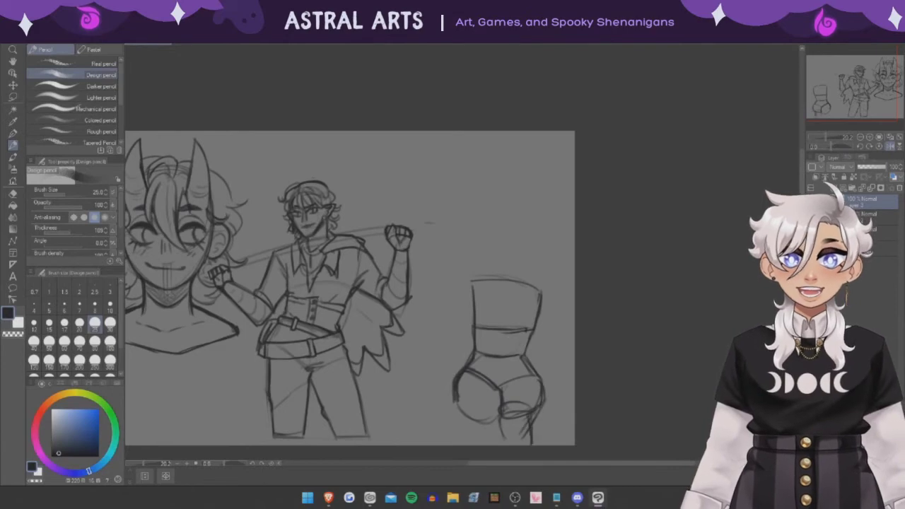
left_click_drag(468, 403, 498, 416)
left_click_drag(497, 419, 500, 441)
left_click_drag(456, 400, 479, 444)
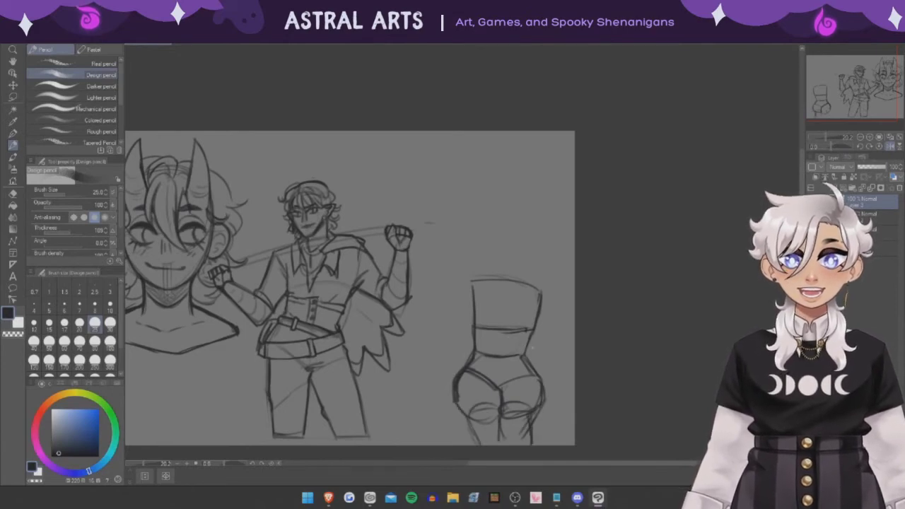
- Try to refine the torso's side contours, the waist and the curve across the front of the hips
left_click_drag(530, 316, 539, 385)
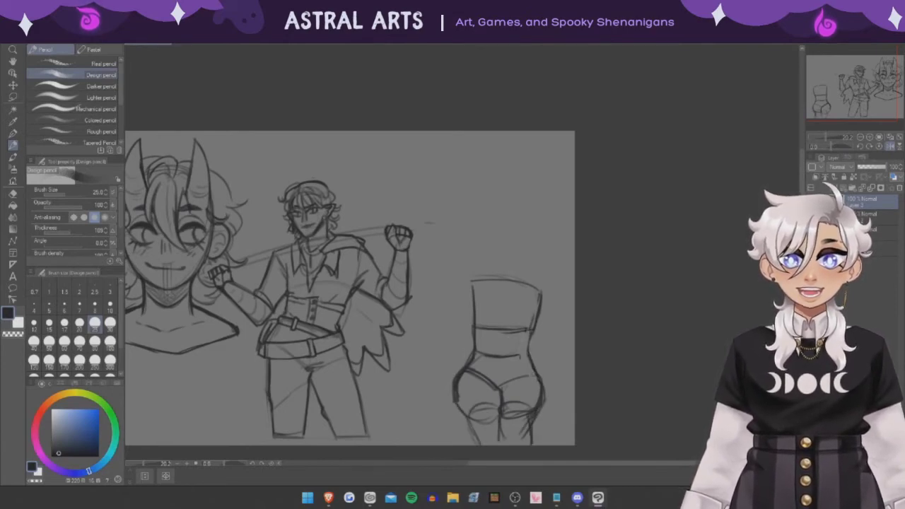
left_click_drag(535, 328, 495, 331)
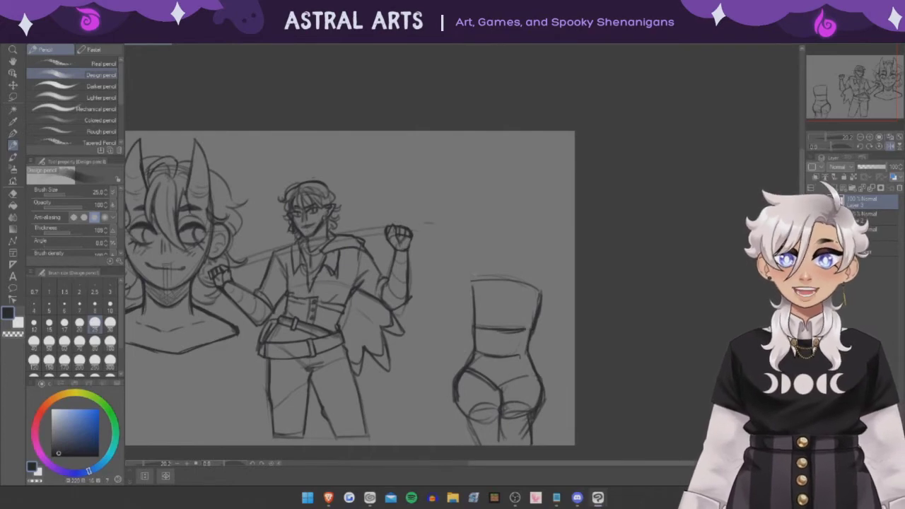
left_click(891, 147)
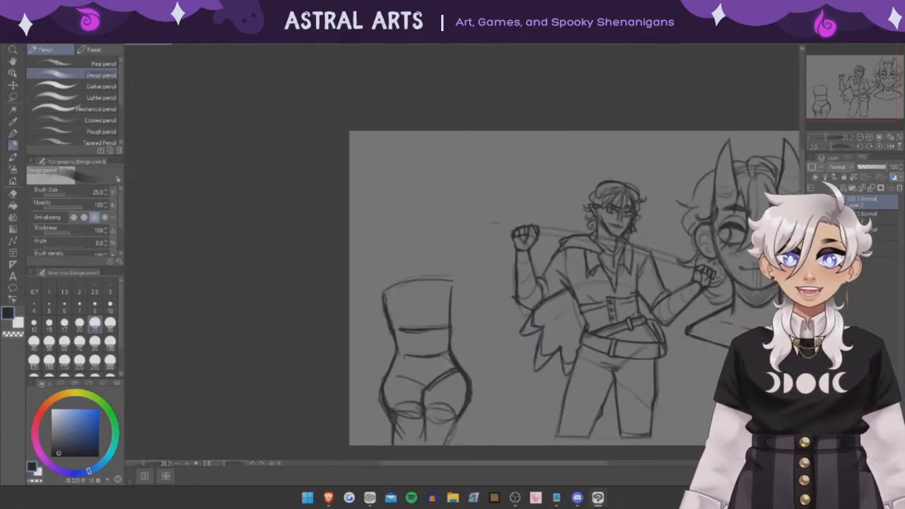
left_click_drag(464, 379, 389, 386)
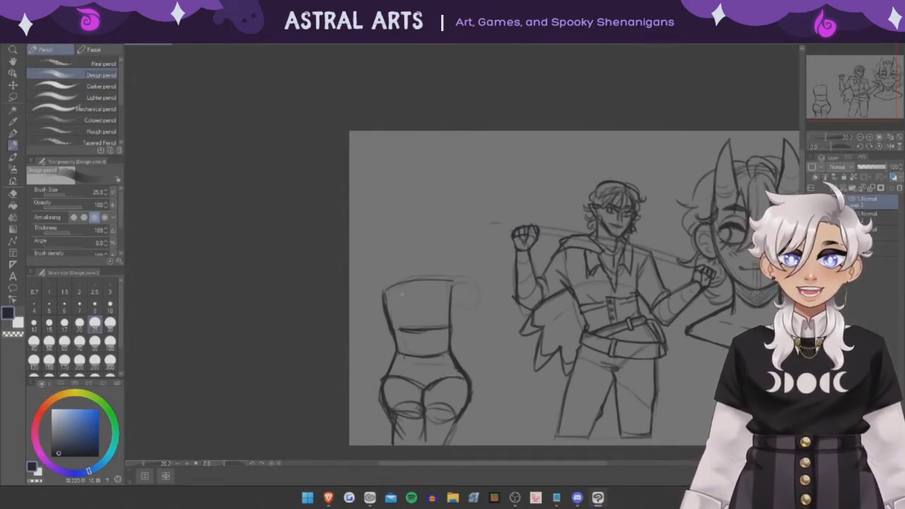
- Try to add a bent arm at the torso's outer shoulder and transform the whole rough body
left_click_drag(382, 290, 372, 314)
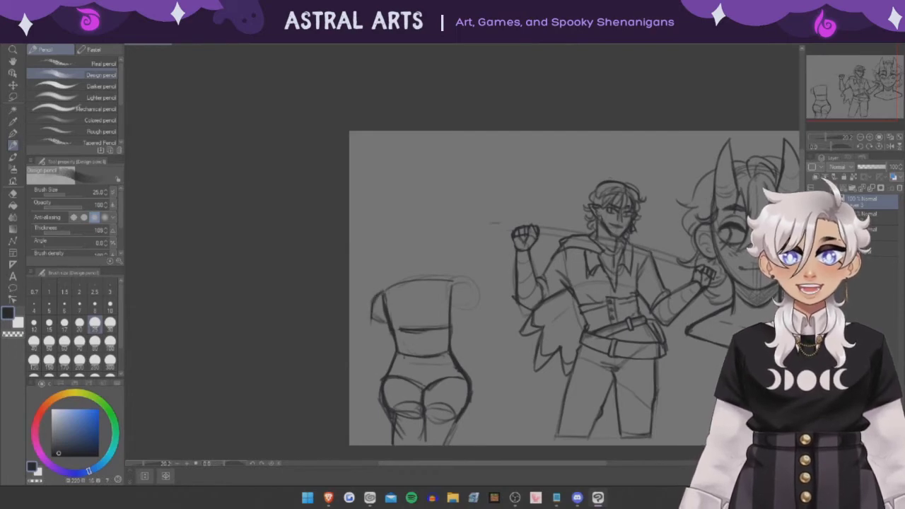
key("ctrl+t")
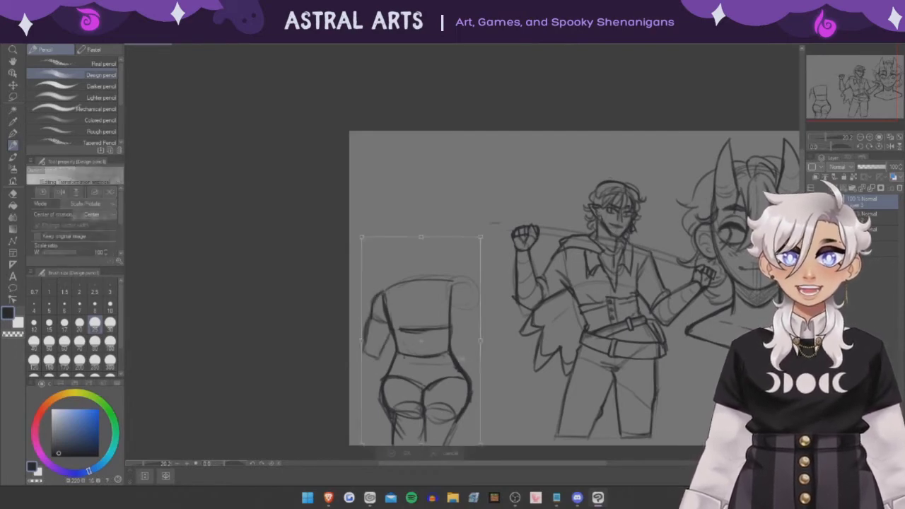
left_click_drag(431, 340, 449, 339)
key("Return")
mouse_move(385, 347)
left_mouse_down()
mouse_move(361, 326)
mouse_move(374, 372)
left_mouse_up()
- Clear the whole rough torso, hips and arm sketch beside the staff-holding figure
key("e")
mouse_move(355, 313)
left_mouse_down()
mouse_move(407, 424)
mouse_move(459, 283)
left_mouse_up()
left_click(12, 145)
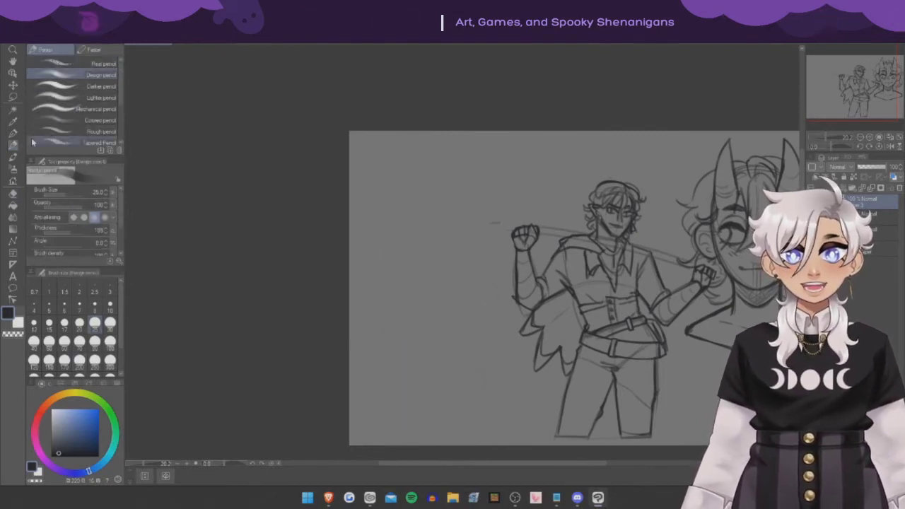
- Sketch a new torso beside the staff-holding figure with long side contours, a chest line and a narrow waistline
mouse_move(379, 261)
left_mouse_down()
mouse_move(378, 289)
mouse_move(395, 310)
mouse_move(449, 311)
left_mouse_up()
left_click_drag(460, 263, 452, 315)
left_click_drag(380, 311, 385, 350)
left_click_drag(451, 307, 444, 351)
left_click_drag(389, 355, 444, 352)
left_click_drag(453, 316, 447, 358)
left_click_drag(383, 354, 445, 355)
- Draw wide seated hips below the waist with curved lines where the thighs begin
mouse_move(453, 352)
left_mouse_down()
mouse_move(468, 371)
mouse_move(458, 416)
left_mouse_up()
left_click_drag(382, 355, 369, 390)
mouse_move(451, 370)
left_mouse_down()
mouse_move(410, 394)
mouse_move(454, 419)
left_mouse_up()
mouse_move(384, 356)
left_mouse_down()
mouse_move(366, 415)
mouse_move(404, 416)
left_mouse_up()
mouse_move(462, 370)
left_mouse_down()
mouse_move(405, 399)
mouse_move(371, 381)
left_mouse_up()
- Draw a flat bench with a thin front edge extending to both sides behind the seated hips
left_click_drag(527, 416, 349, 417)
left_click_drag(465, 406, 533, 409)
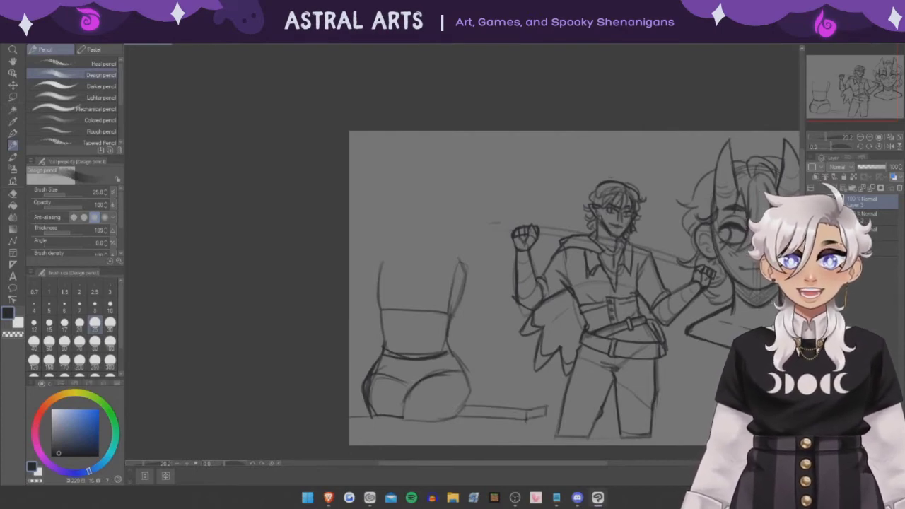
left_click_drag(454, 410, 546, 407)
left_click_drag(464, 404, 548, 406)
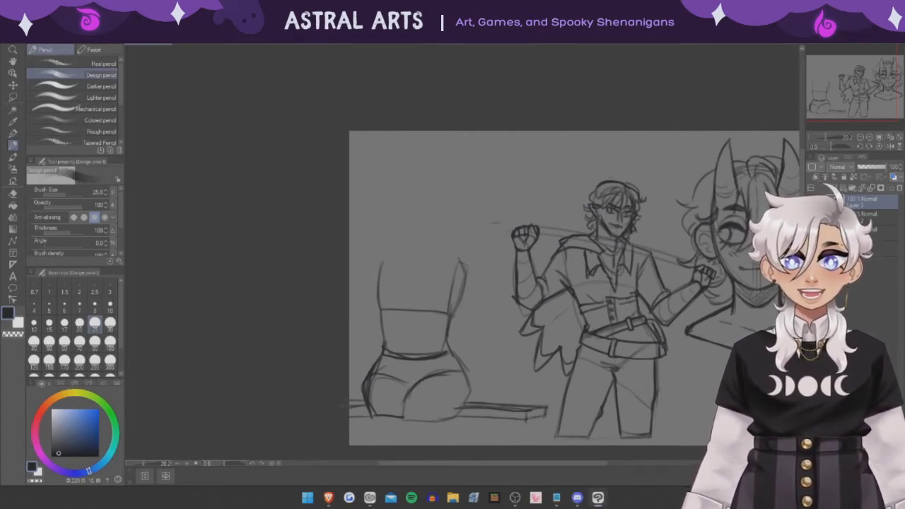
- Strengthen the outer hip contour and draw the foreshortened thighs with rounded knees in front of the bench
left_click_drag(459, 361, 472, 400)
mouse_move(472, 400)
left_mouse_down()
mouse_move(454, 420)
mouse_move(472, 398)
left_mouse_up()
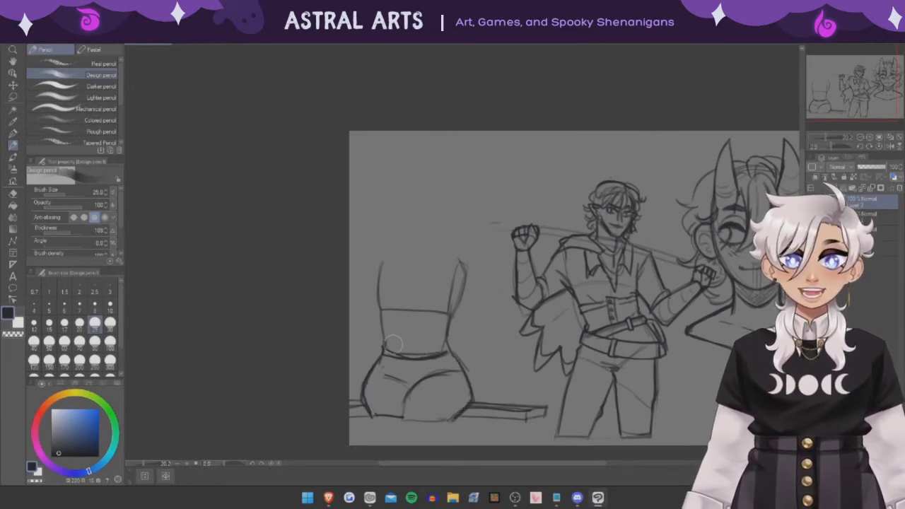
left_click_drag(375, 372, 408, 390)
left_click_drag(417, 377, 438, 386)
left_click_drag(406, 393, 405, 421)
left_click_drag(405, 414, 403, 424)
mouse_move(407, 388)
left_mouse_down()
mouse_move(447, 405)
mouse_move(373, 425)
mouse_move(449, 424)
mouse_move(451, 414)
left_mouse_up()
left_click_drag(403, 404, 404, 432)
key("ctrl+z")
key("ctrl+z")
left_click_drag(409, 400, 444, 379)
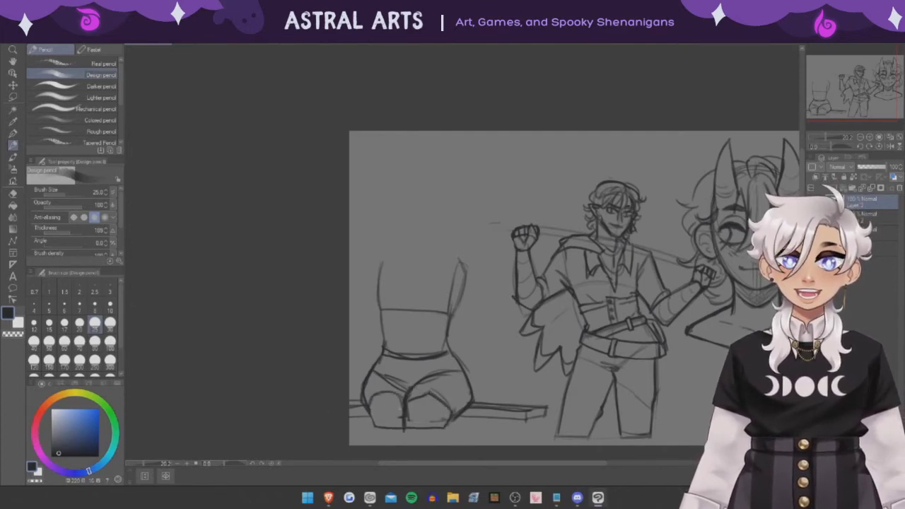
- Sketch sloping shoulders and both upper arms spreading outward from the seated torso
mouse_move(458, 257)
left_mouse_down()
mouse_move(484, 276)
mouse_move(505, 331)
left_mouse_up()
left_click_drag(453, 301, 460, 327)
mouse_move(387, 260)
left_mouse_down()
mouse_move(363, 289)
mouse_move(379, 345)
left_mouse_up()
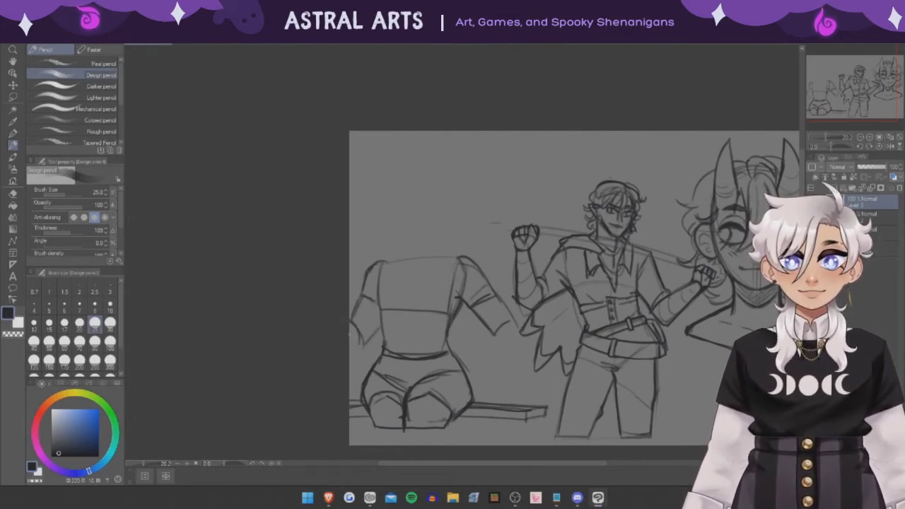
- Lasso the seated figure's upper body and arms and tilt them slightly with a free transform
key("m")
left_click_drag(461, 249, 460, 252)
key("ctrl+t")
left_click_drag(495, 297, 503, 304)
key("Return")
left_click_drag(520, 240, 527, 350)
key("ctrl+t")
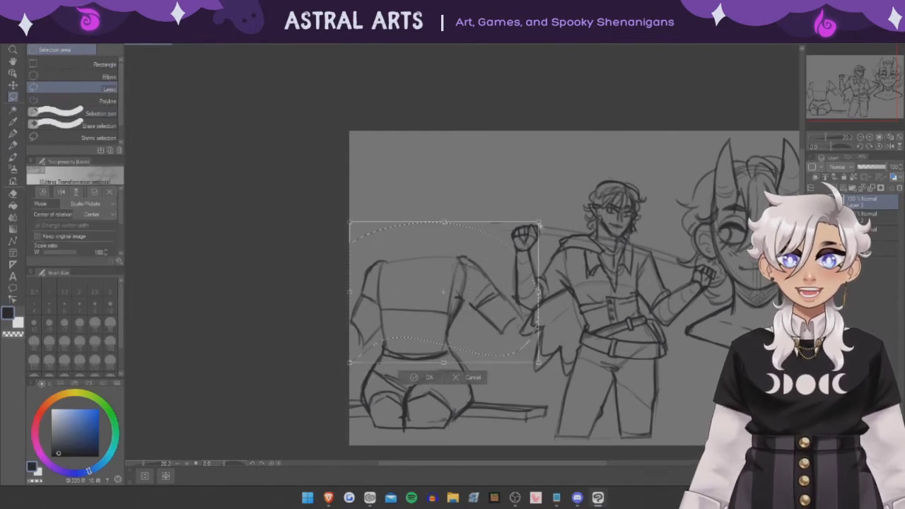
left_click_drag(439, 291, 434, 293)
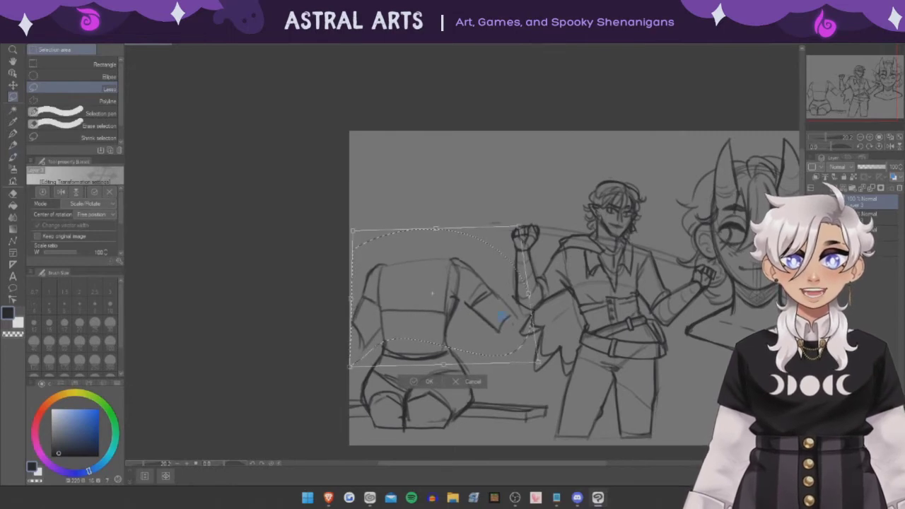
left_click(427, 380)
- Sketch a neck and a rounded head above the shoulders and adjust the head with a free transform
key("p")
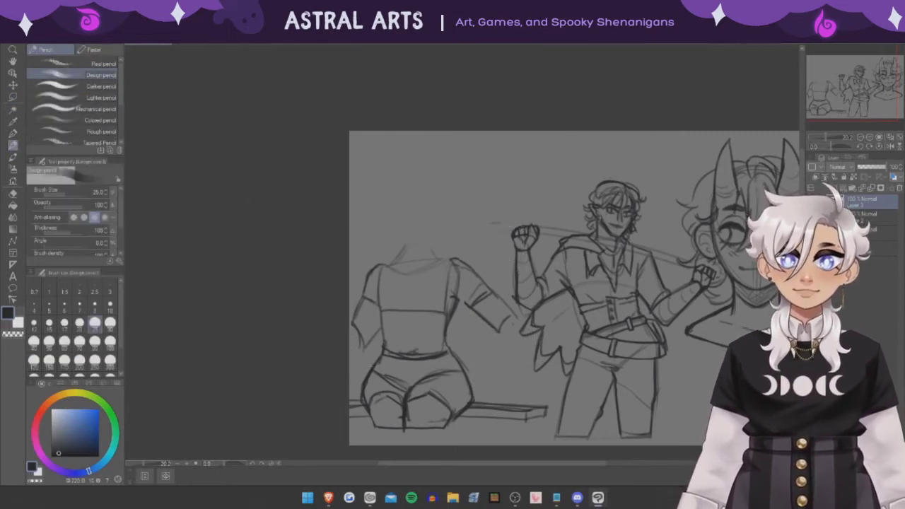
mouse_move(411, 248)
left_mouse_down()
mouse_move(450, 212)
mouse_move(428, 192)
mouse_move(393, 218)
left_mouse_up()
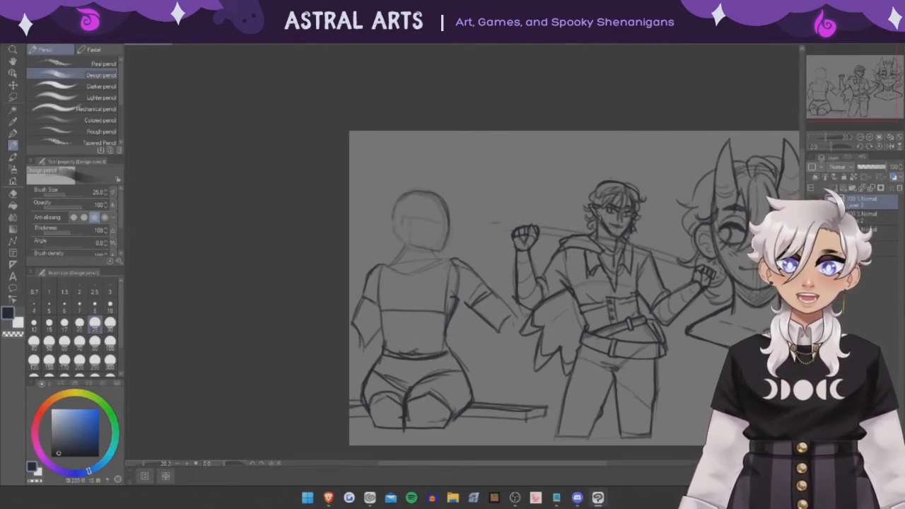
key("m")
left_click_drag(407, 244, 369, 214)
key("ctrl+t")
key("Return")
key("ctrl+d")
- Define the neck and shoulder slope, darken the chest line and add a centre line down the torso
key("p")
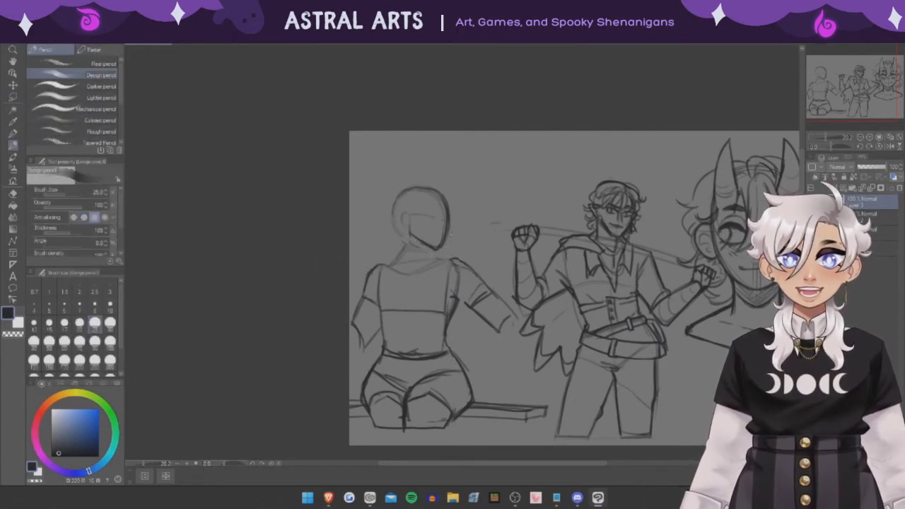
left_click_drag(461, 258, 416, 273)
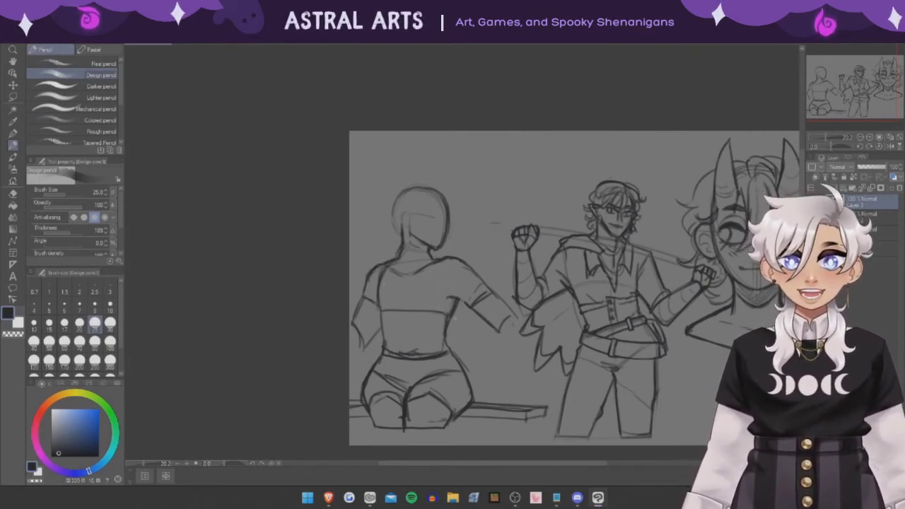
left_click_drag(392, 314, 449, 313)
left_click_drag(413, 235, 407, 270)
left_click_drag(406, 288, 403, 307)
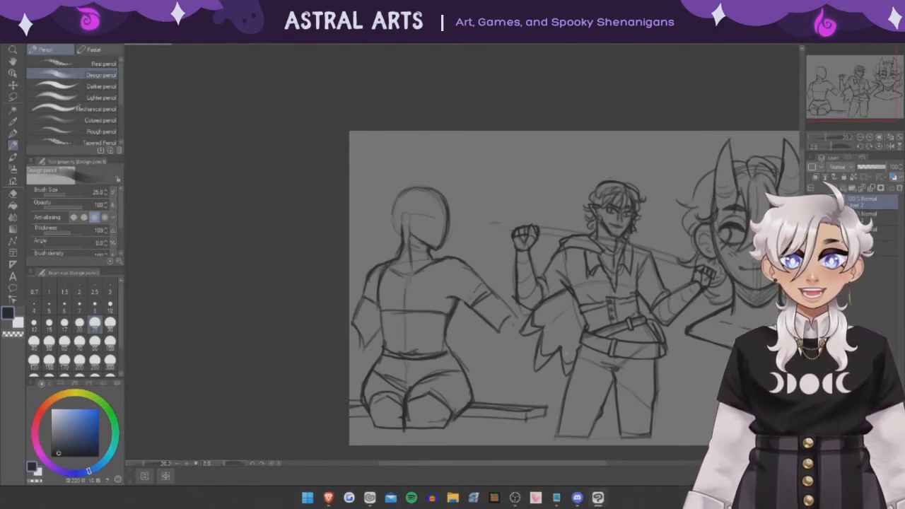
- Fade the standing figure's sketch and draw the seated figure's upper arm and raised forearm reaching over it
left_click_drag(885, 167, 869, 166)
left_click_drag(468, 265, 478, 309)
left_click_drag(485, 286, 512, 320)
key("ctrl+z")
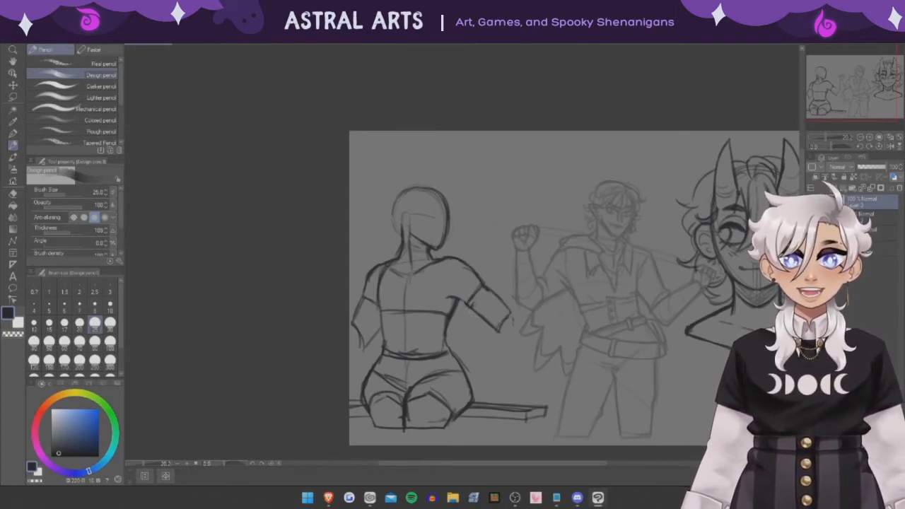
mouse_move(515, 340)
left_mouse_down()
mouse_move(559, 290)
mouse_move(535, 327)
mouse_move(556, 291)
left_mouse_up()
key("ctrl+z")
mouse_move(511, 309)
left_mouse_down()
mouse_move(550, 274)
mouse_move(509, 357)
mouse_move(529, 251)
left_mouse_up()
- Lasso the seated figure's raised arm and reposition it with free transforms while checking the pose in a mirrored view
key("m")
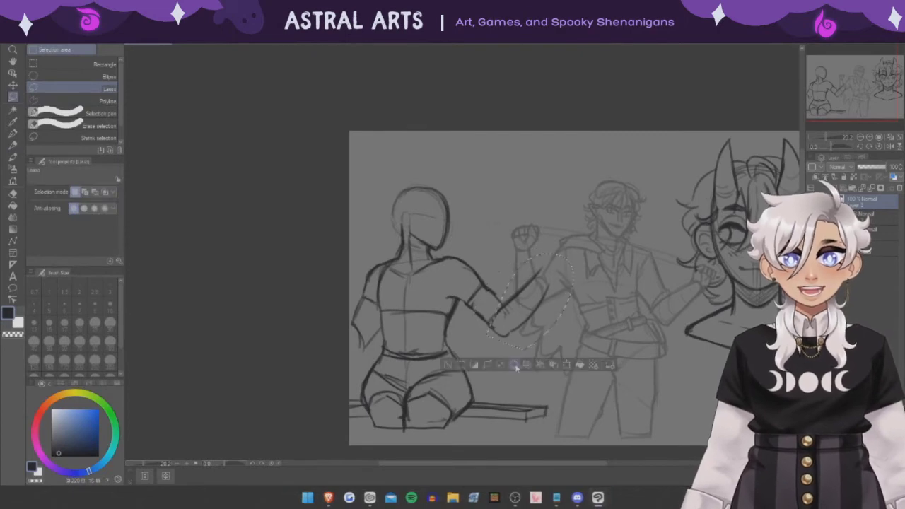
key("h")
key("ctrl+t")
left_click_drag(406, 318, 421, 307)
key("Return")
key("ctrl+t")
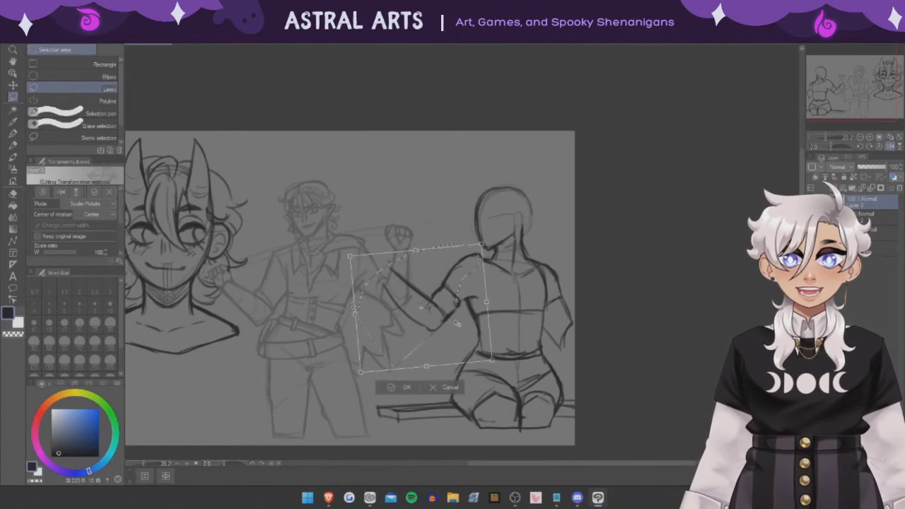
key("Return")
key("h")
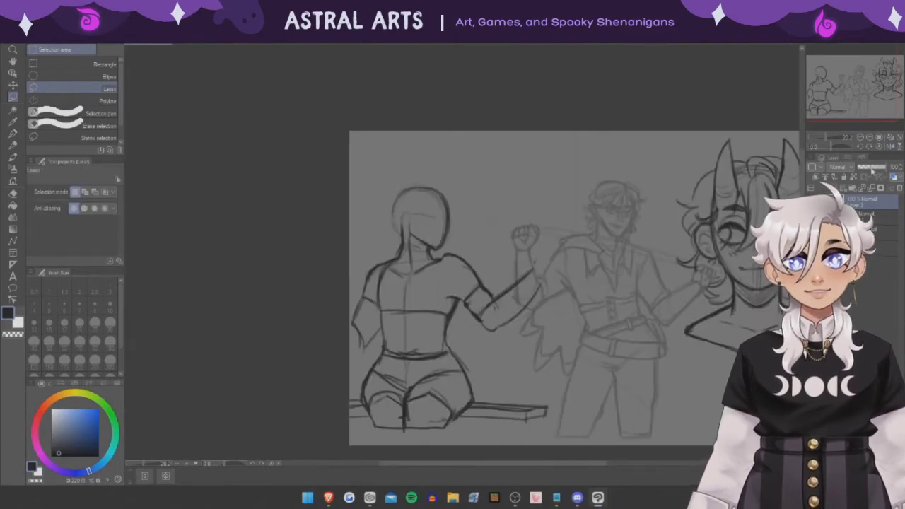
- Redraw the shoulder curve and upper arm contours of the raised arm with darker lines
scroll(537, 283, "up", 1)
key("p")
scroll(537, 282, "up", 1)
mouse_move(353, 279)
left_mouse_down()
mouse_move(402, 262)
mouse_move(452, 311)
left_mouse_up()
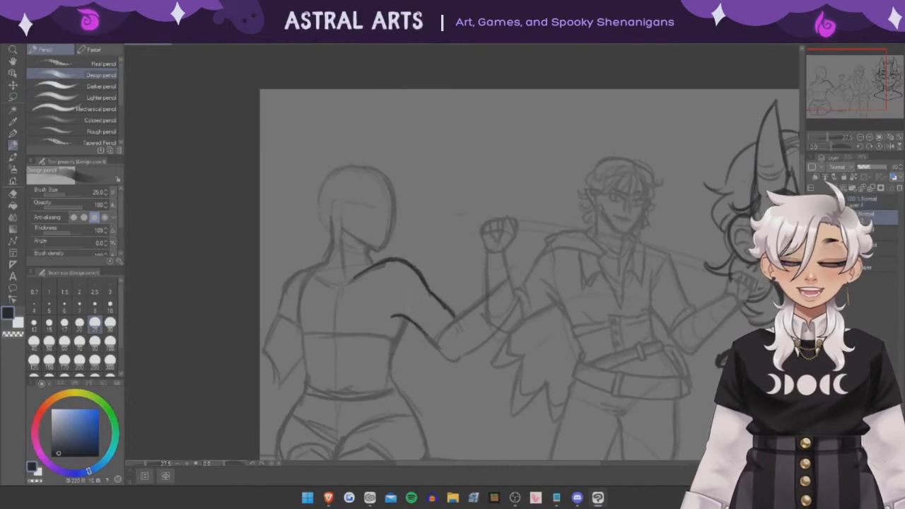
- Lasso the raised forearm, free-transform it to meet the redrawn elbow, and clear the selection
scroll(538, 283, "down", 3)
scroll(376, 243, "up", 2)
key("l")
mouse_move(580, 272)
left_mouse_down()
mouse_move(484, 386)
mouse_move(571, 268)
mouse_move(559, 269)
left_mouse_up()
key("ctrl+t")
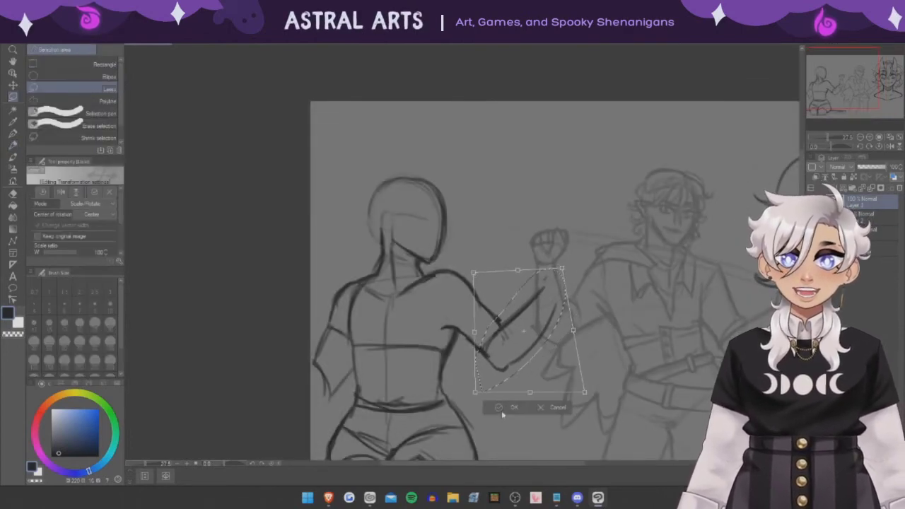
left_click(511, 407)
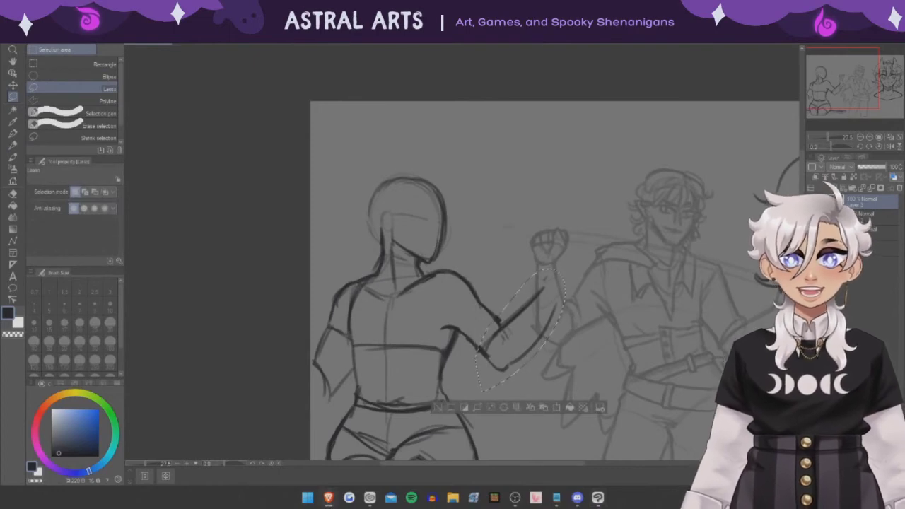
key("ctrl+d")
scroll(565, 221, "down", 2)
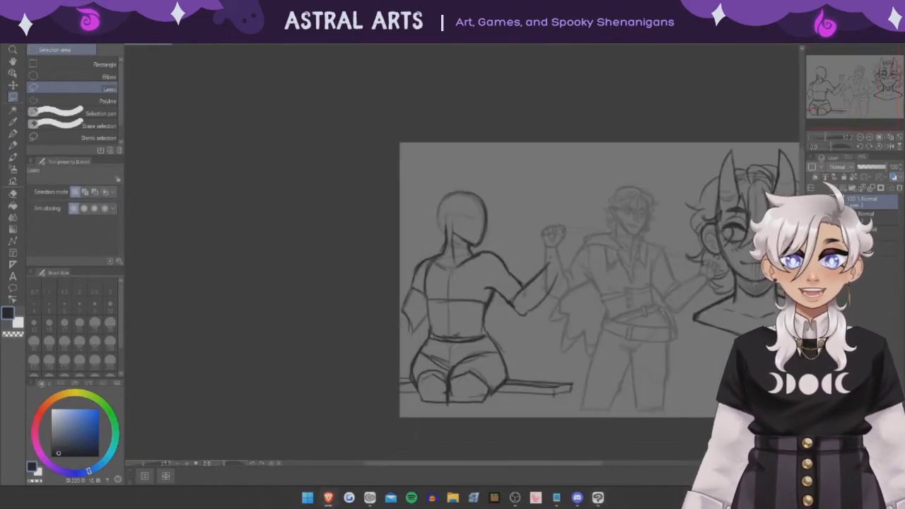
- Free-transform the whole seated figure and its bench, moving them slightly lower and closer to the standing figure
scroll(565, 282, "up", 3)
key("p")
scroll(566, 283, "down", 2)
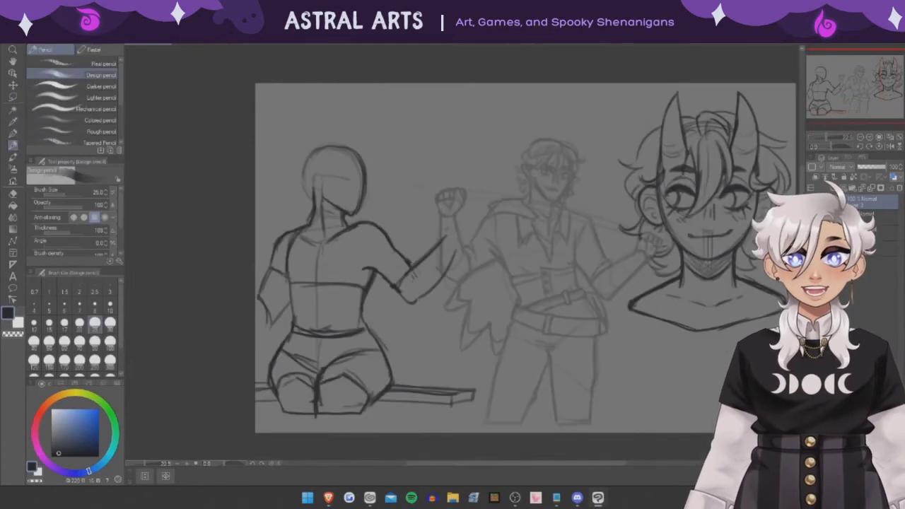
key("ctrl+t")
left_click_drag(395, 226, 407, 252)
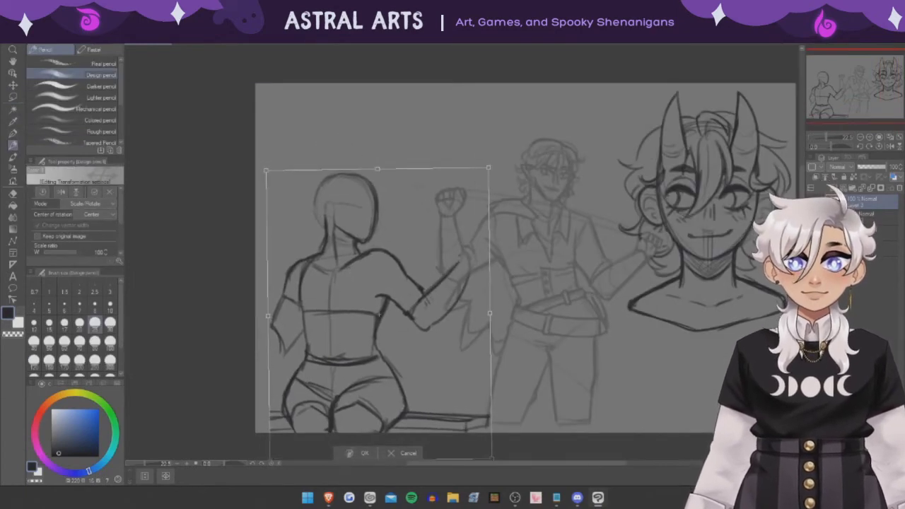
left_click(357, 453)
scroll(482, 195, "up", 2)
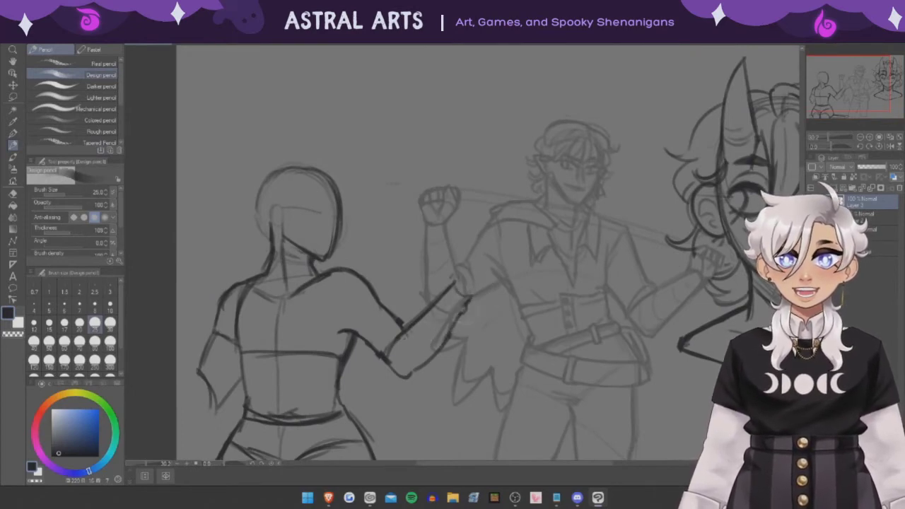
- Sketch the open upturned hand with palm, thumb and spread fingers at the end of the seated figure's raised forearm
scroll(460, 305, "down", 2)
scroll(464, 300, "up", 2)
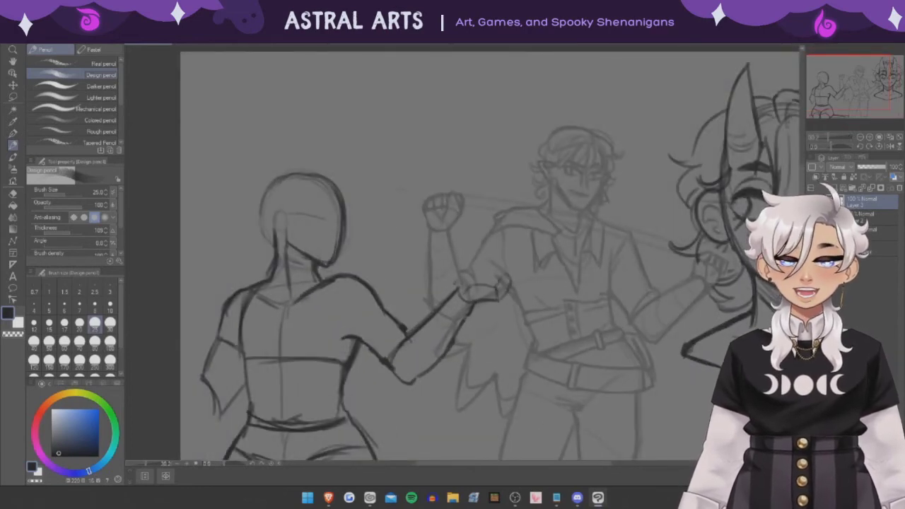
left_click_drag(535, 264, 503, 300)
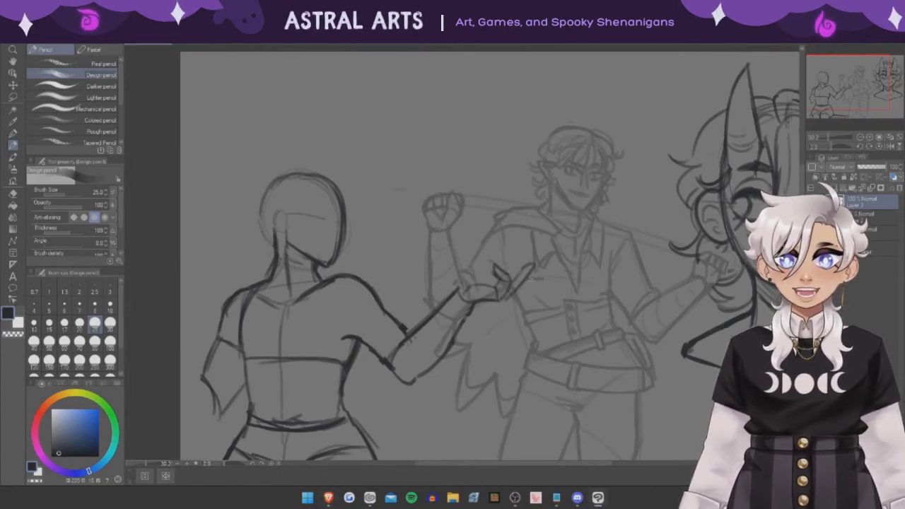
left_click_drag(536, 275, 549, 278)
left_click_drag(541, 283, 510, 294)
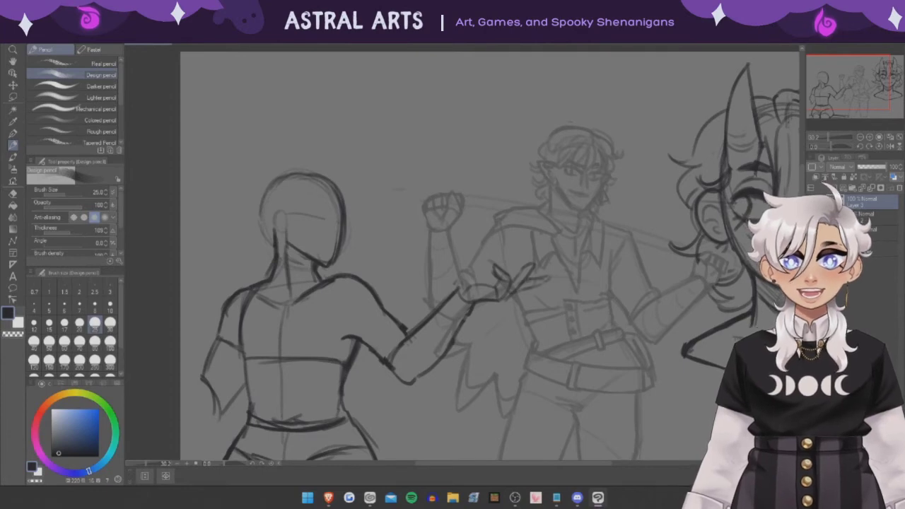
left_click_drag(488, 265, 461, 285)
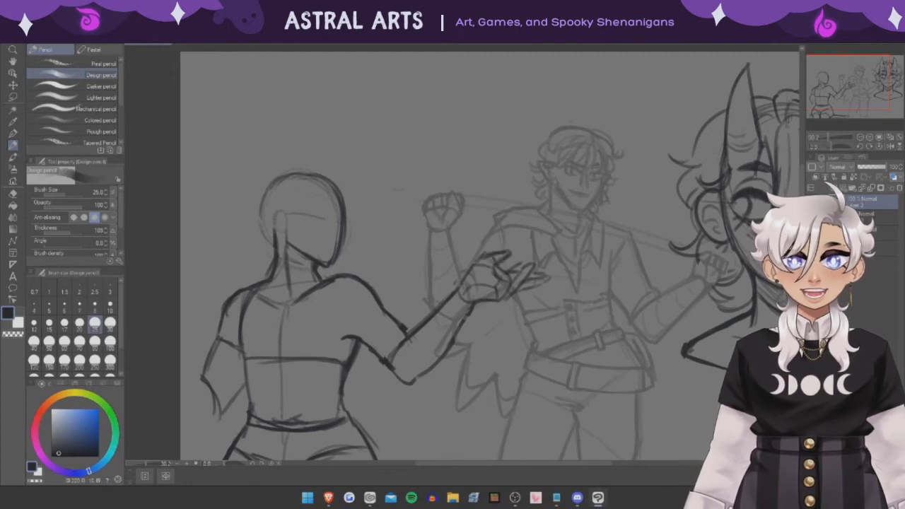
key("ctrl+z")
left_click_drag(476, 267, 513, 256)
- Lasso the new open hand and free-transform it to fit the raised forearm's wrist
scroll(488, 254, "down", 3)
scroll(488, 254, "up", 4)
key("m")
left_click_drag(538, 198, 516, 201)
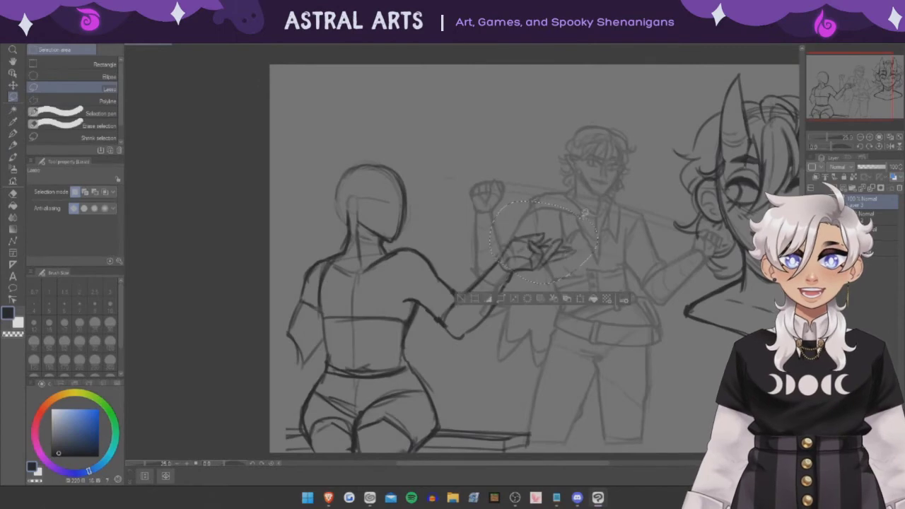
key("ctrl+t")
left_click_drag(537, 311, 513, 308)
left_click(518, 302)
scroll(537, 226, "up", 3)
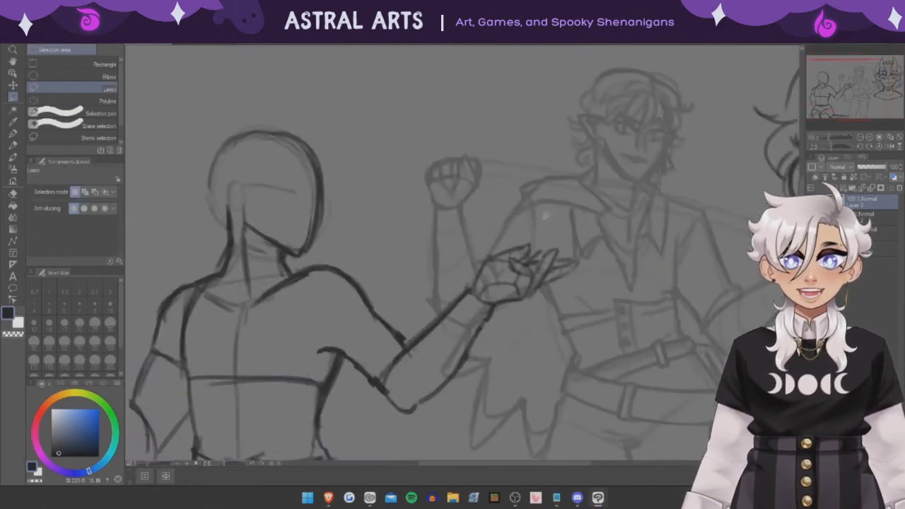
- Redraw the extended fingers of the seated figure's open hand with the design pencil
key("p")
left_click_drag(586, 257, 542, 286)
key("ctrl+z")
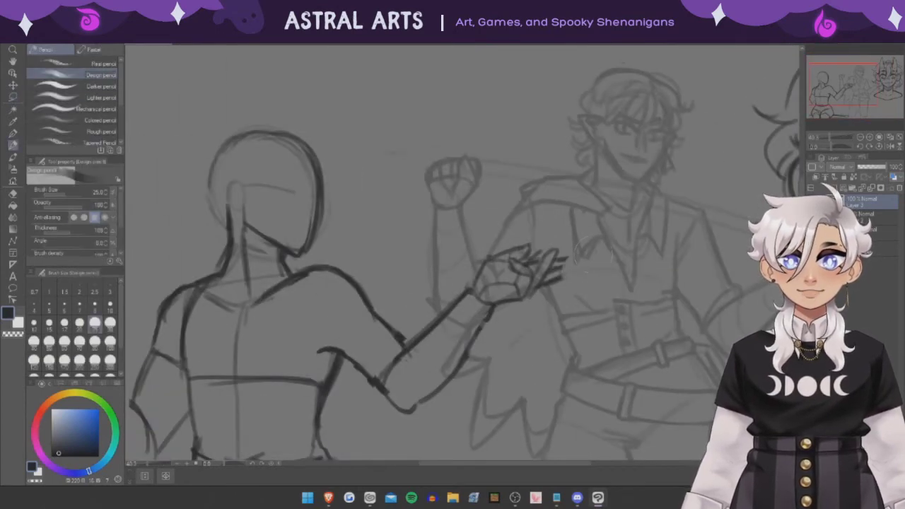
left_click_drag(591, 256, 556, 268)
- Lasso the open hand's fingertips in a mirrored view, free-transform them smaller, and restore the normal view
scroll(566, 248, "down", 2)
scroll(566, 248, "down", 2)
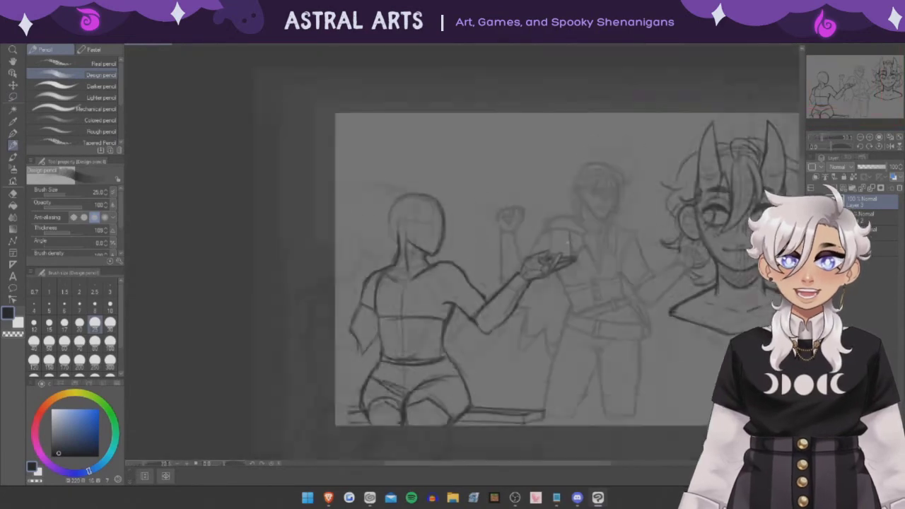
key("h")
scroll(453, 255, "up", 2)
key("m")
left_click_drag(318, 251, 368, 329)
key("ctrl+t")
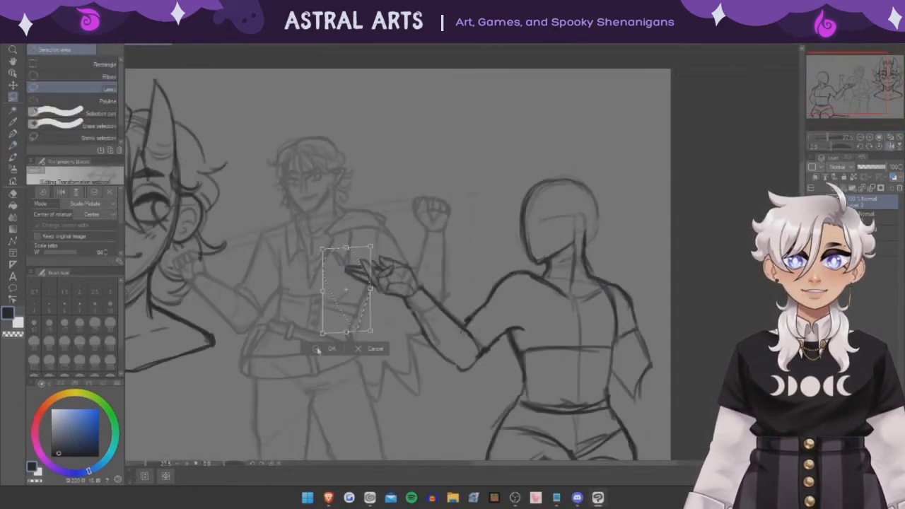
key("Return")
key("h")
key("p")
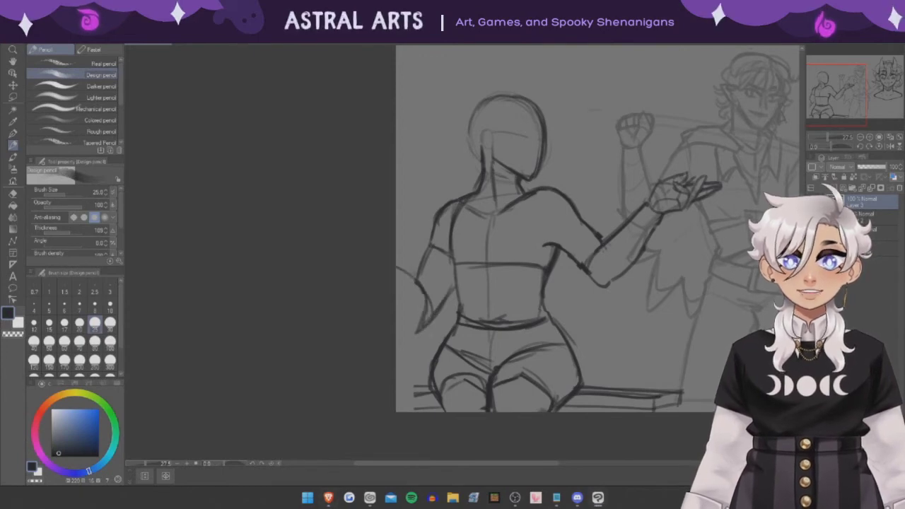
- Draw the bent elbow and forearm of the seated figure's other arm, running out past the canvas edge
left_click_drag(403, 258, 420, 285)
mouse_move(418, 330)
left_mouse_down()
mouse_move(434, 297)
mouse_move(423, 326)
left_mouse_up()
mouse_move(413, 252)
left_mouse_down()
mouse_move(398, 281)
mouse_move(412, 353)
left_mouse_up()
scroll(410, 290, "down", 3)
scroll(409, 290, "up", 3)
scroll(410, 289, "down", 3)
scroll(410, 290, "up", 3)
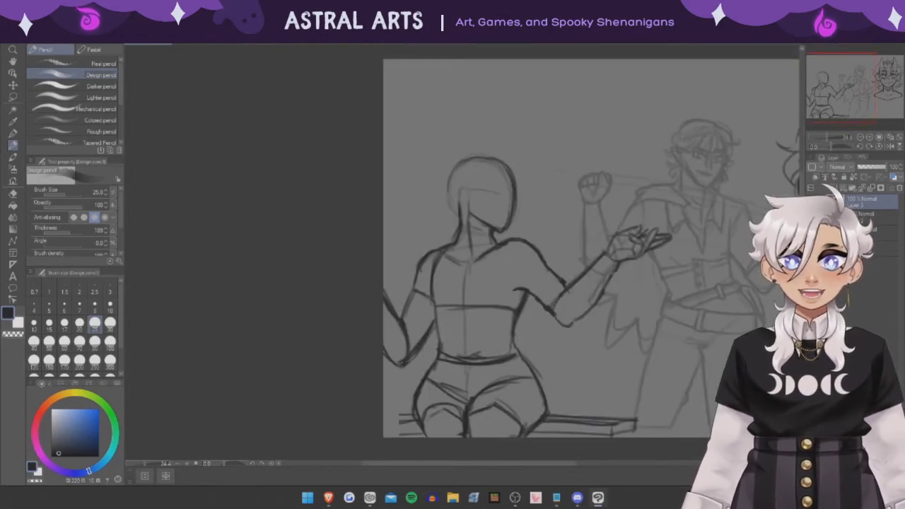
scroll(410, 290, "down", 3)
scroll(410, 290, "up", 3)
left_click_drag(417, 296, 417, 346)
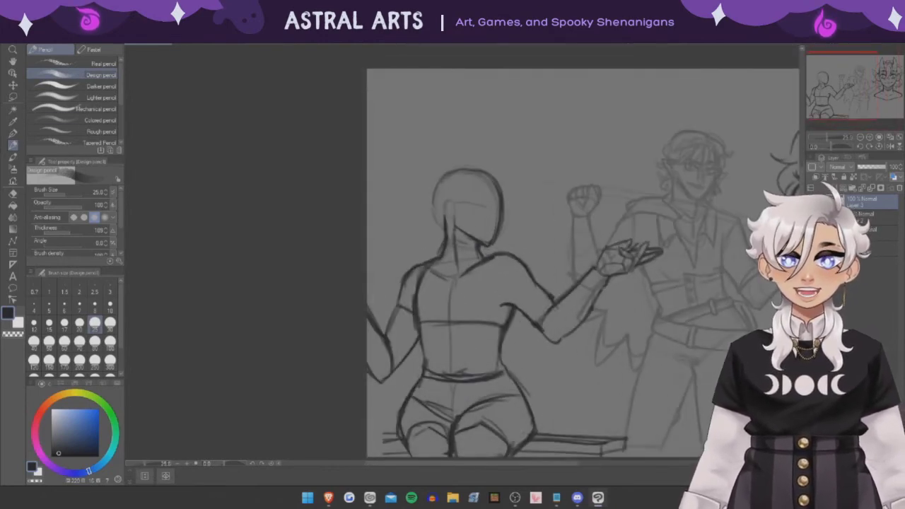
scroll(420, 283, "down", 3)
scroll(420, 282, "up", 3)
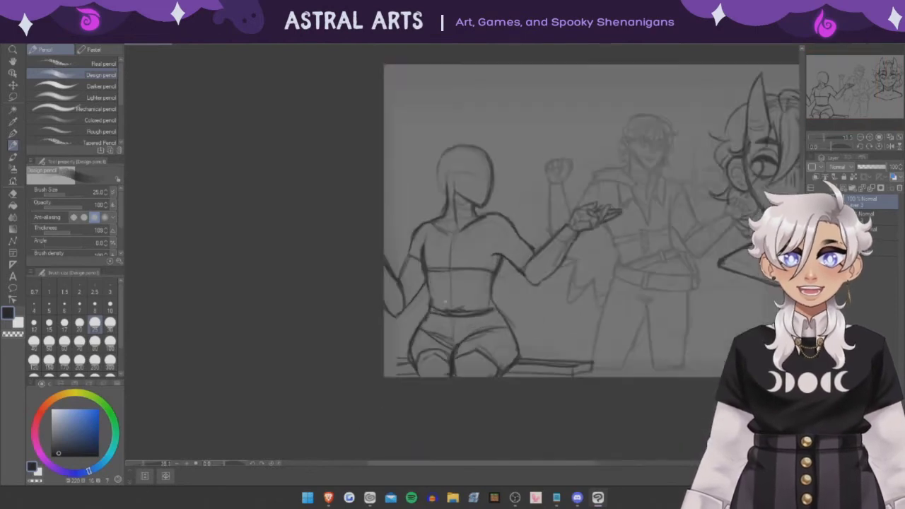
scroll(435, 339, "down", 3)
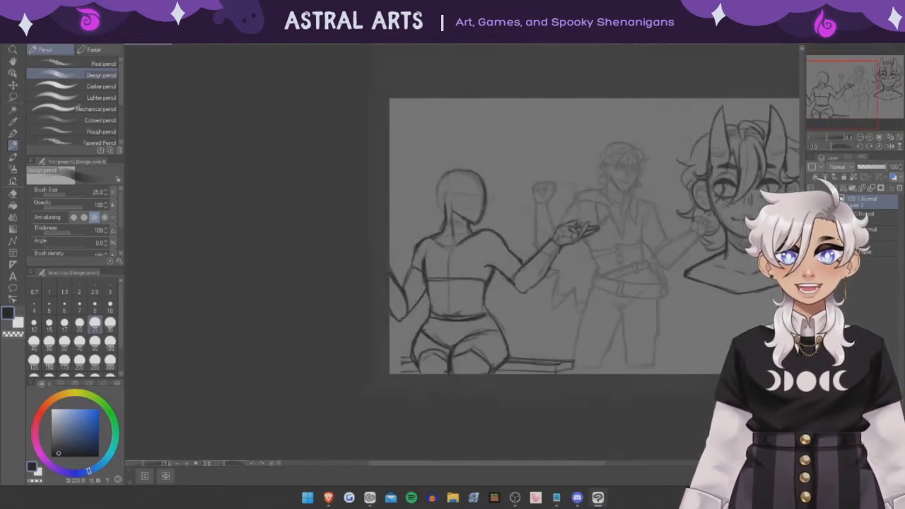
- Draw the seated figure's facial profile from forehead over nose to chin, with a brow, eye and nostril
scroll(435, 340, "up", 3)
scroll(432, 222, "up", 3)
mouse_move(521, 240)
left_mouse_down()
mouse_move(540, 256)
mouse_move(535, 274)
left_mouse_up()
key("ctrl+z")
mouse_move(530, 239)
left_mouse_down()
mouse_move(518, 277)
mouse_move(480, 305)
left_mouse_up()
mouse_move(470, 220)
left_mouse_down()
mouse_move(508, 231)
mouse_move(459, 271)
left_mouse_up()
key("ctrl+z")
left_click_drag(517, 232, 530, 268)
key("ctrl+z")
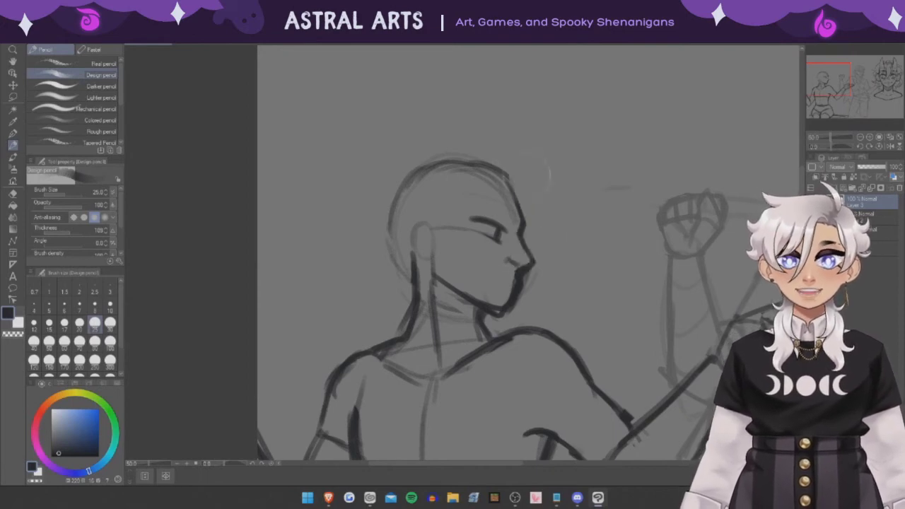
- Refine the seated figure's eye and brow with extra lid lines and add a smiling mouth
scroll(473, 212, "down", 3)
scroll(438, 176, "up", 3)
scroll(495, 248, "down", 1)
left_click_drag(527, 240, 563, 248)
left_click_drag(522, 243, 555, 242)
scroll(551, 241, "down", 3)
scroll(537, 268, "up", 2)
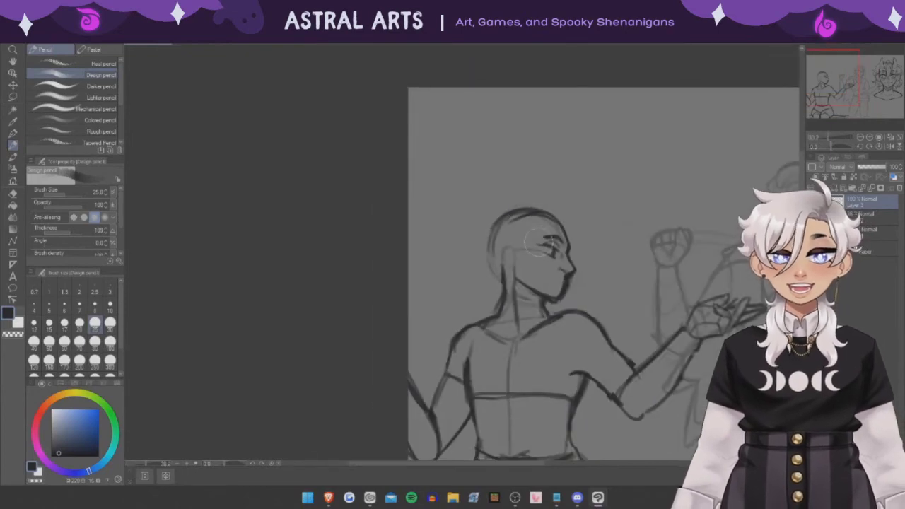
scroll(538, 268, "down", 4)
scroll(523, 241, "up", 5)
scroll(552, 274, "down", 3)
scroll(553, 273, "up", 3)
scroll(475, 288, "up", 1)
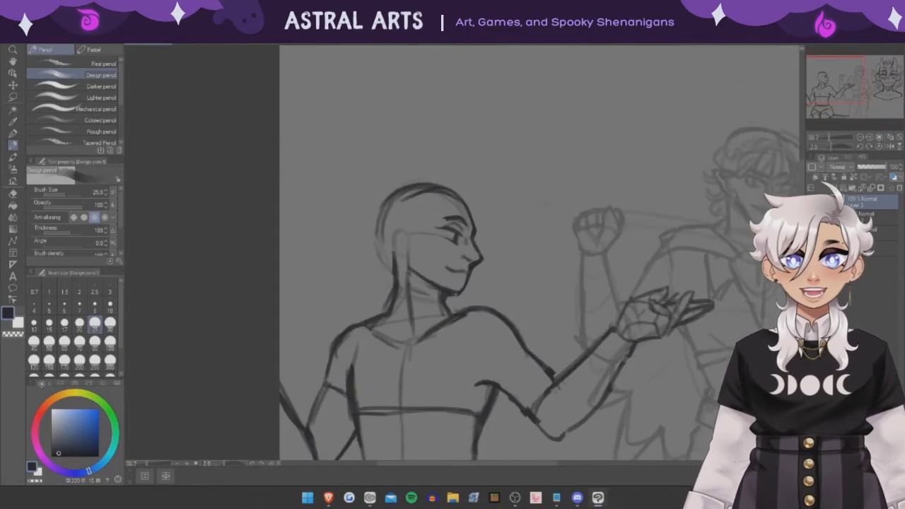
scroll(474, 258, "up", 2)
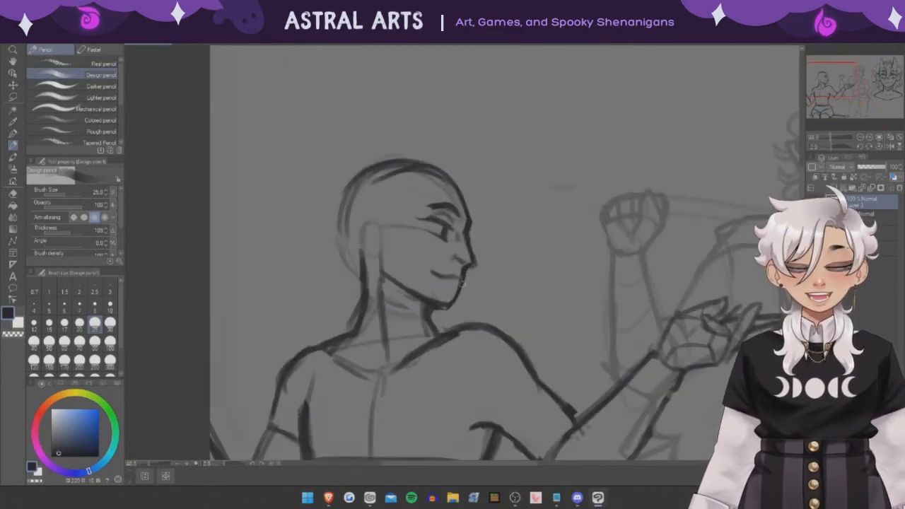
- Draw the seated figure's ear with its inner fold and shape the lips and chin in the profile
scroll(470, 254, "down", 3)
scroll(438, 247, "up", 2)
left_click_drag(425, 236, 405, 277)
scroll(438, 247, "down", 2)
scroll(439, 247, "up", 2)
left_click_drag(474, 287, 470, 310)
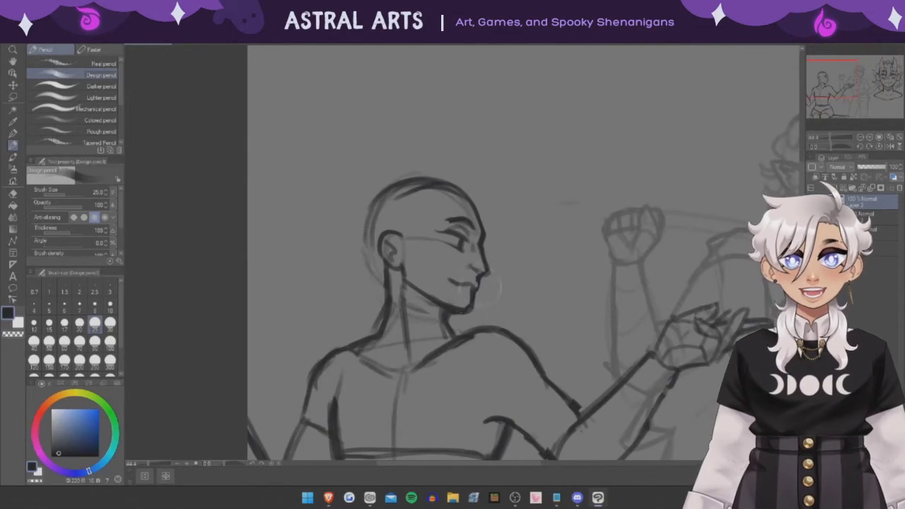
- Examine the seated figure's face and proportions up close and against the whole character sheet
scroll(484, 287, "down", 4)
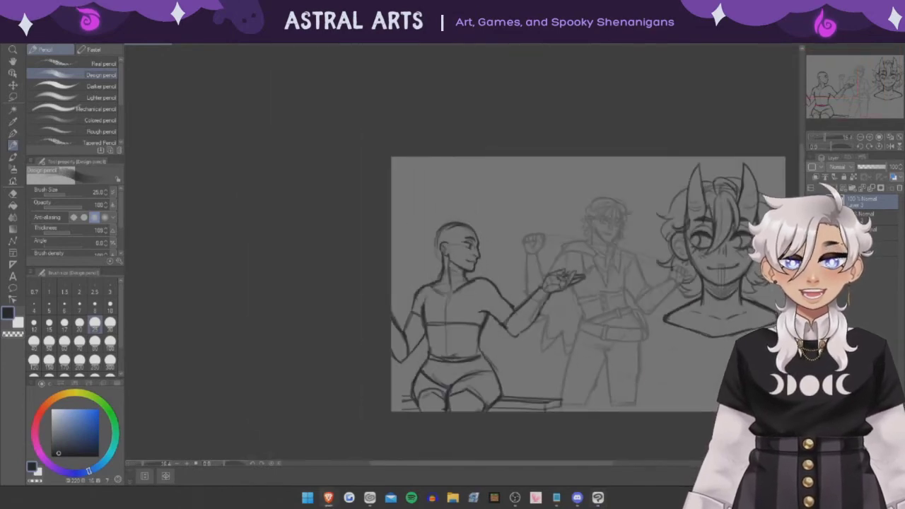
scroll(469, 240, "up", 4)
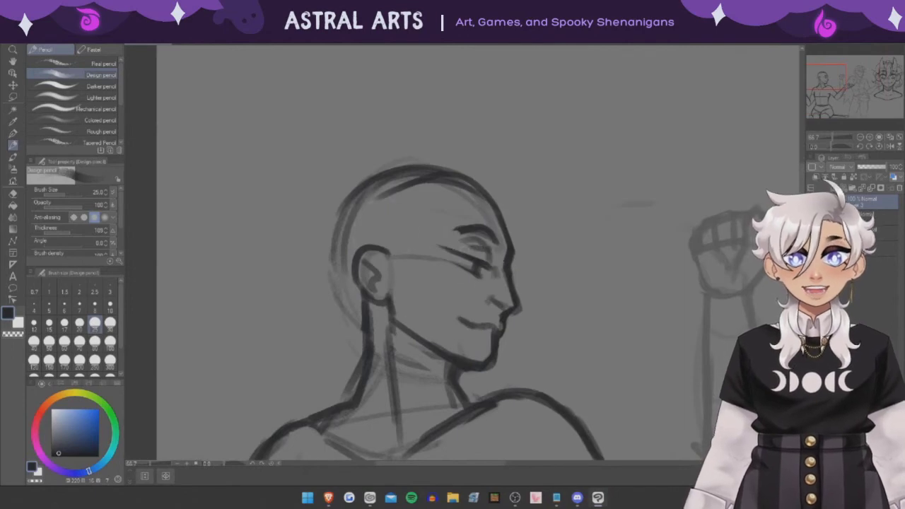
scroll(481, 248, "down", 4)
scroll(452, 240, "up", 2)
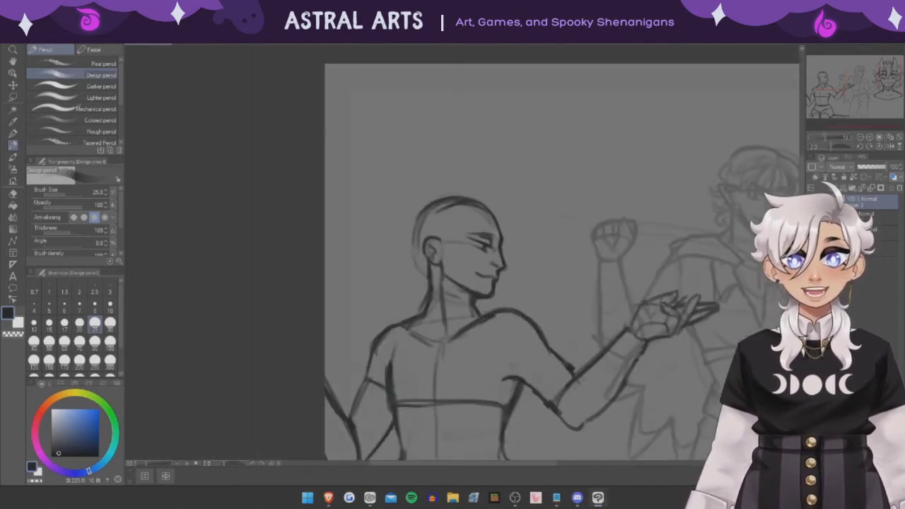
scroll(452, 241, "up", 2)
scroll(453, 242, "down", 3)
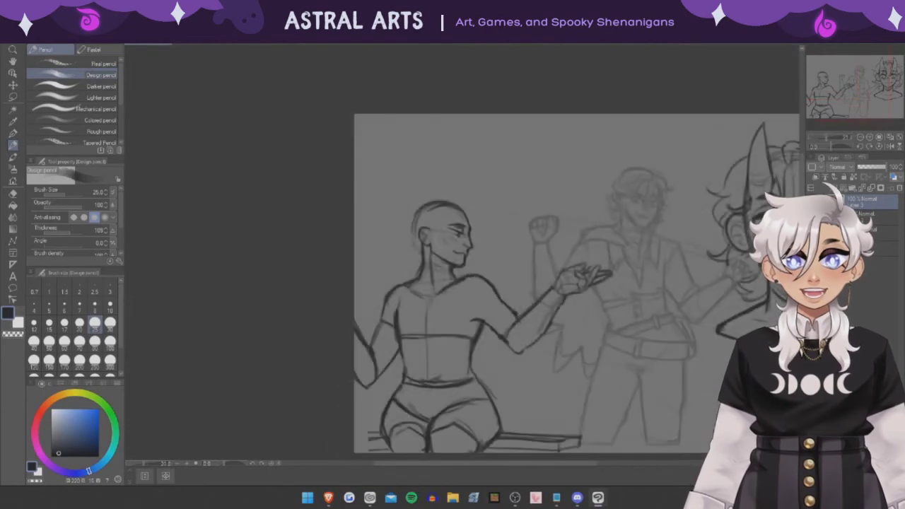
scroll(453, 242, "up", 3)
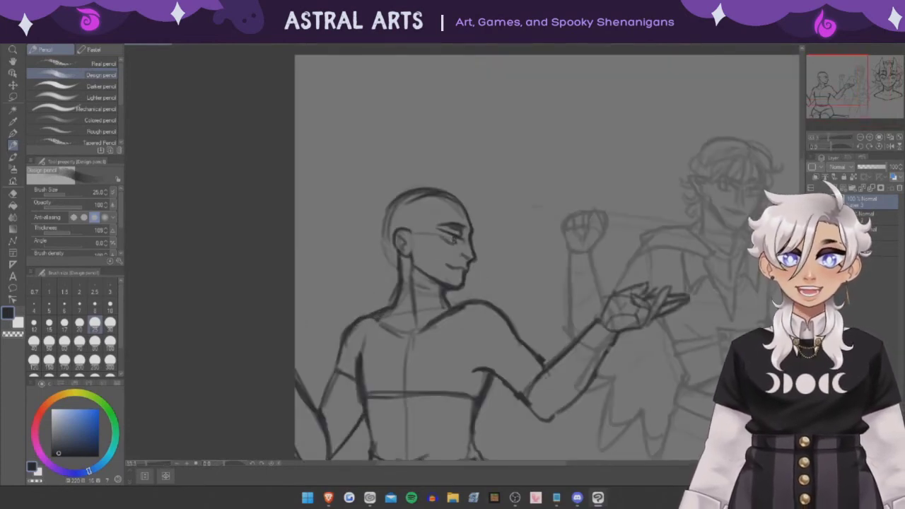
scroll(453, 242, "up", 1)
scroll(520, 188, "down", 3)
scroll(521, 188, "up", 3)
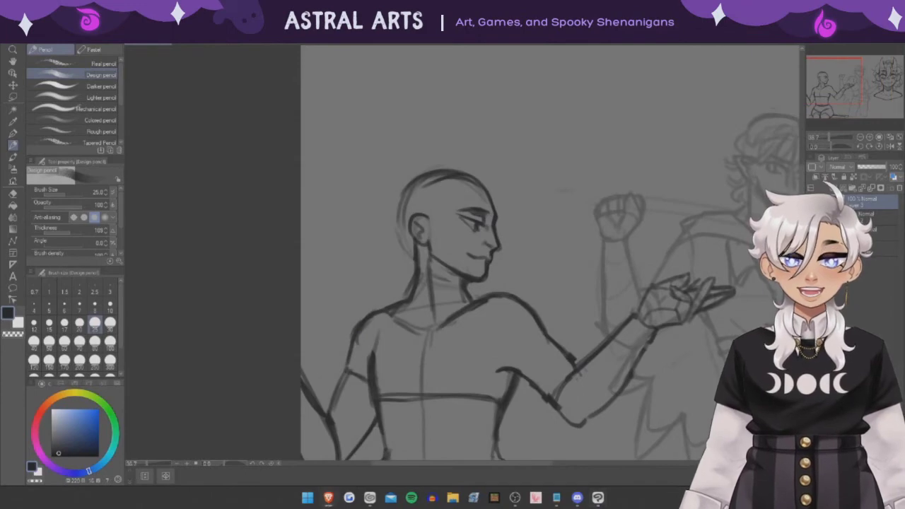
scroll(588, 184, "down", 3)
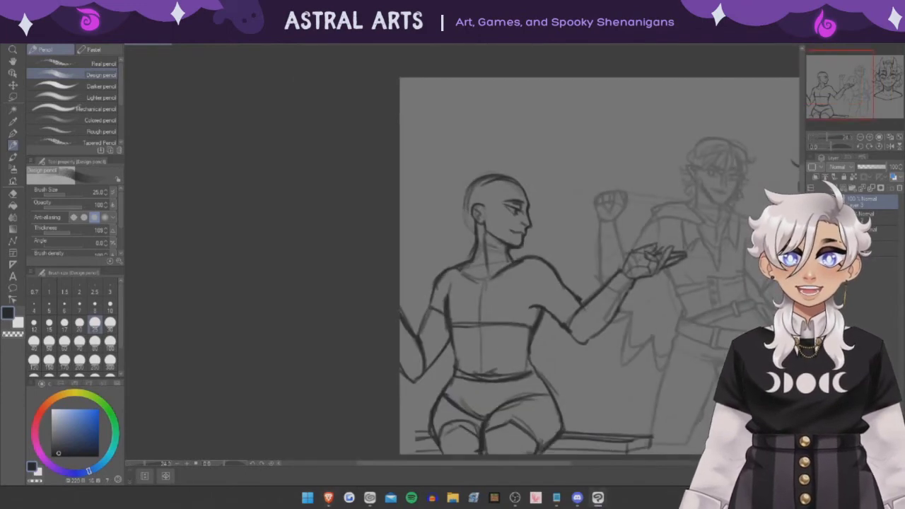
- Draw a long hair strand falling from the seated figure's temple past the ear to the collarbone on a new layer
scroll(588, 184, "up", 3)
left_click_drag(467, 210, 447, 228)
key("ctrl+z")
left_click_drag(475, 196, 453, 423)
left_click_drag(469, 216, 456, 254)
mouse_move(461, 243)
left_mouse_down()
mouse_move(437, 414)
mouse_move(461, 382)
left_mouse_up()
scroll(452, 318, "down", 1)
left_click_drag(466, 329, 458, 395)
- Draw the hairline curving across the seated figure's forehead and a strand hanging along the far side of the face
left_click_drag(472, 213, 448, 253)
key("ctrl+z")
mouse_move(474, 215)
left_mouse_down()
mouse_move(438, 236)
mouse_move(475, 234)
mouse_move(503, 205)
left_mouse_up()
mouse_move(502, 212)
left_mouse_down()
mouse_move(523, 202)
mouse_move(528, 233)
left_mouse_up()
left_click_drag(506, 219, 522, 203)
left_click_drag(524, 246, 527, 321)
mouse_move(531, 277)
left_mouse_down()
mouse_move(530, 323)
mouse_move(478, 396)
left_mouse_up()
scroll(557, 255, "down", 3)
scroll(556, 254, "up", 2)
key("ctrl+z")
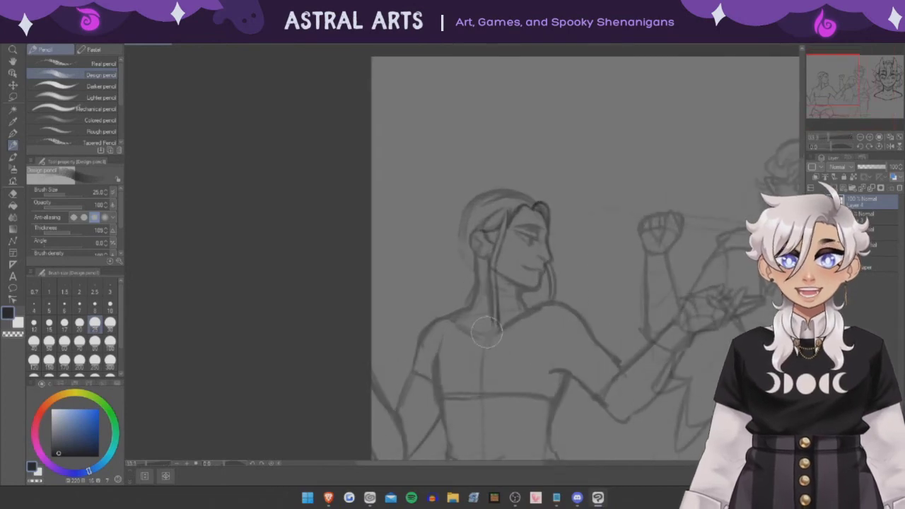
- Thicken the long front strand to a pointed tip and add curled flicks beside the forehead and behind the head
scroll(585, 259, "up", 1)
left_click_drag(501, 243, 490, 372)
left_click_drag(505, 342, 483, 376)
left_click_drag(564, 216, 570, 266)
left_click_drag(570, 233, 593, 249)
left_click_drag(461, 248, 453, 295)
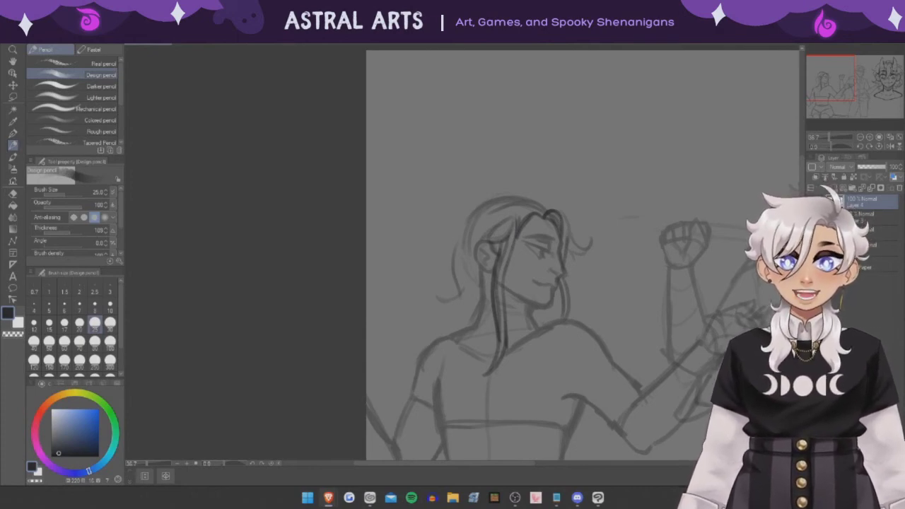
- Outline the swept fringe and chin-length hair beyond the seated figure's face, and go over the profile, mouth and jaw
mouse_move(568, 198)
left_mouse_down()
mouse_move(595, 282)
mouse_move(558, 319)
left_mouse_up()
scroll(558, 319, "up", 2)
mouse_move(548, 205)
left_mouse_down()
mouse_move(571, 286)
mouse_move(551, 316)
mouse_move(492, 319)
mouse_move(537, 339)
left_mouse_up()
left_click_drag(513, 305, 554, 304)
key("ctrl+z")
scroll(537, 311, "down", 2)
scroll(552, 311, "up", 2)
left_click_drag(559, 320, 541, 351)
mouse_move(516, 311)
left_mouse_down()
mouse_move(553, 315)
mouse_move(560, 304)
left_mouse_up()
key("ctrl+z")
key("ctrl+z")
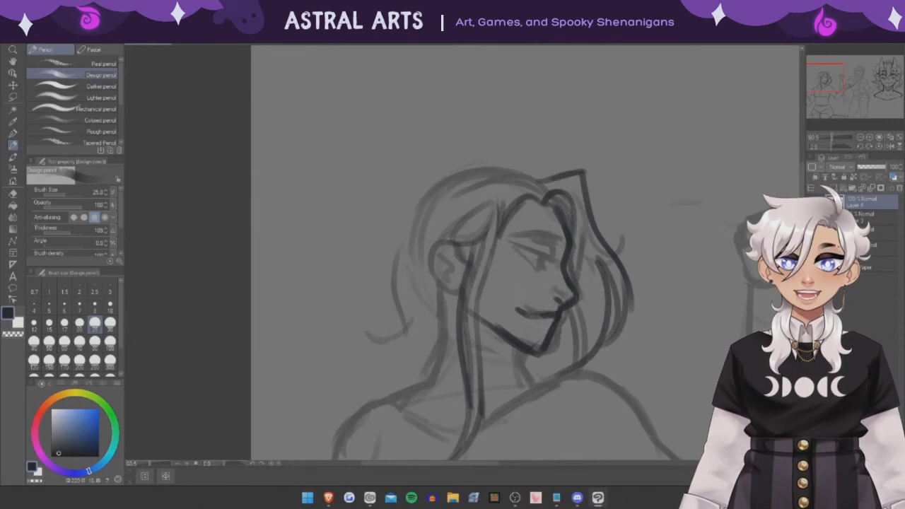
- Strengthen the opacity of the seated figure's body sketch layer and set the design pencil's brush size to 8
scroll(552, 282, "down", 2)
scroll(552, 283, "up", 1)
scroll(551, 311, "down", 1)
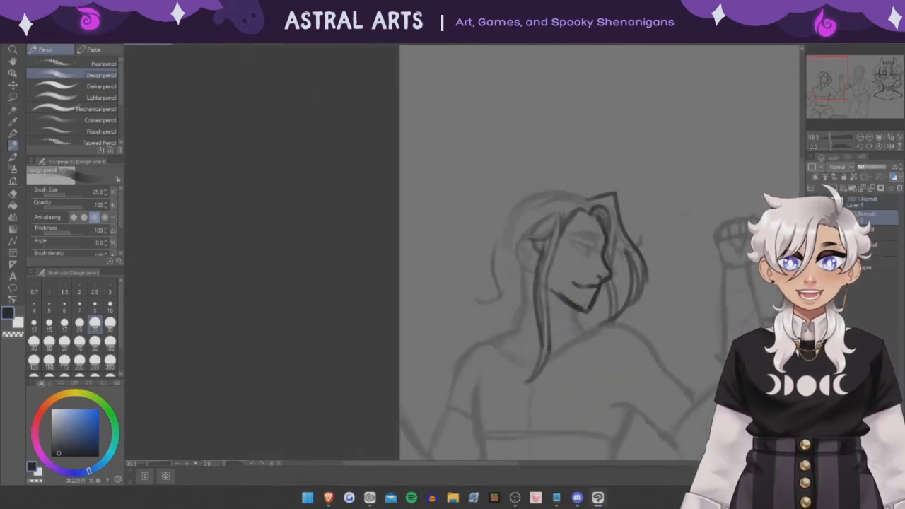
scroll(495, 283, "up", 2)
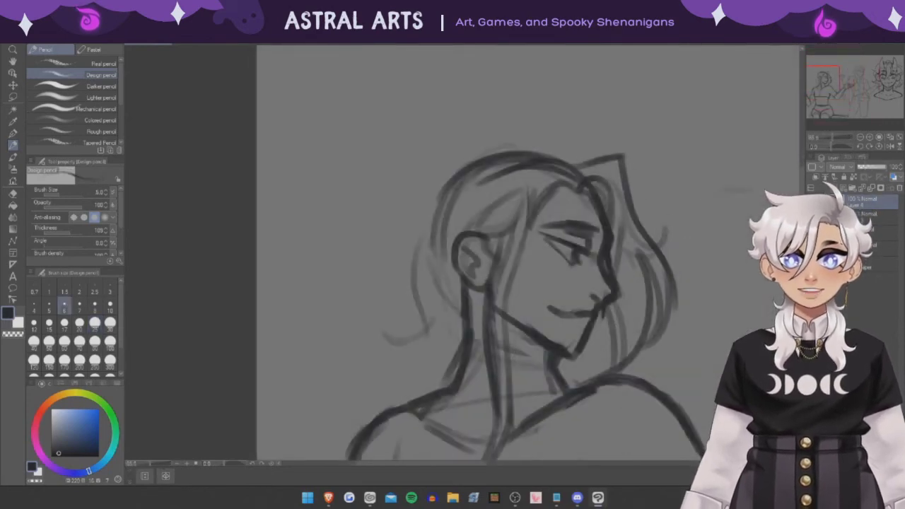
key("bracketright")
key("bracketright")
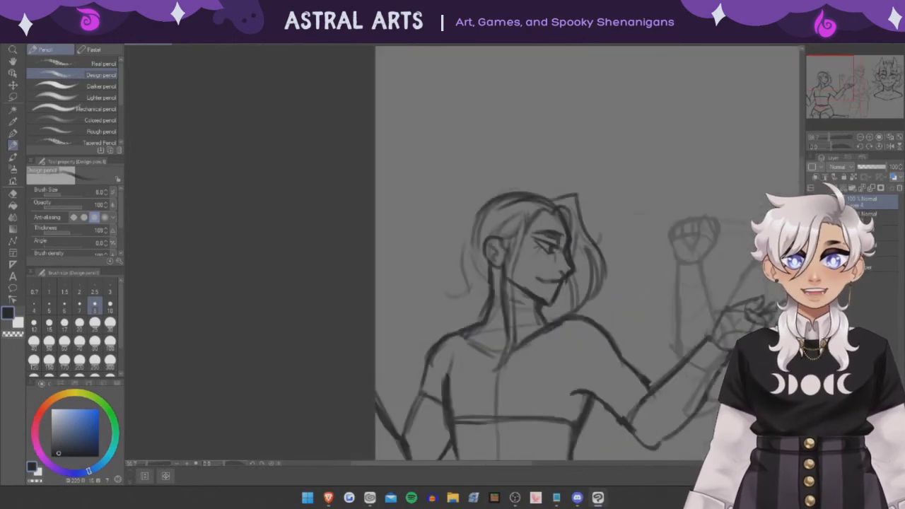
- Set the brush size to 20, thicken the hair over the seated figure's crown, and draw a long strand from the ear to the chest
key("bracketright")
key("bracketright")
left_click_drag(543, 200, 567, 195)
left_click_drag(487, 200, 553, 197)
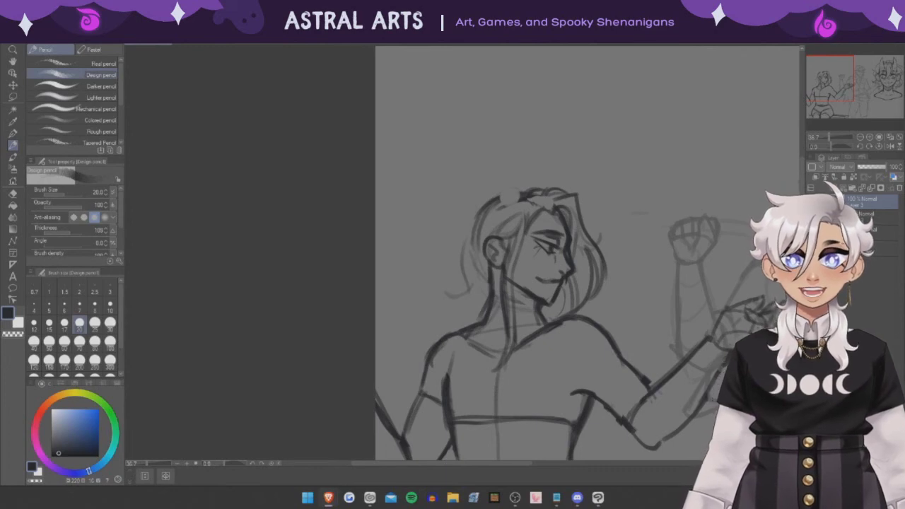
mouse_move(499, 223)
left_mouse_down()
mouse_move(494, 361)
mouse_move(470, 386)
left_mouse_up()
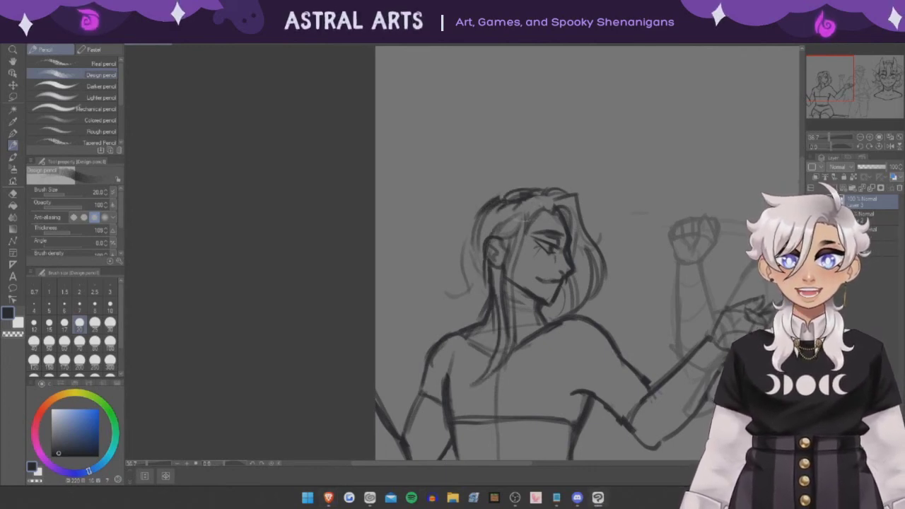
mouse_move(530, 198)
left_mouse_down()
mouse_move(466, 202)
mouse_move(443, 311)
left_mouse_up()
left_click_drag(467, 233, 441, 332)
left_click_drag(452, 298, 445, 329)
key("ctrl+z")
key("ctrl+z")
key("ctrl+z")
- Outline the long hair falling down the seated figure's back to the shoulder and add strands hanging beside the neck
left_click_drag(488, 195, 471, 223)
left_click_drag(480, 198, 462, 293)
key("ctrl+z")
mouse_move(467, 251)
left_mouse_down()
mouse_move(455, 304)
mouse_move(467, 294)
mouse_move(441, 332)
left_mouse_up()
key("ctrl+z")
left_click_drag(485, 267, 478, 322)
left_click_drag(487, 321, 466, 382)
key("ctrl+z")
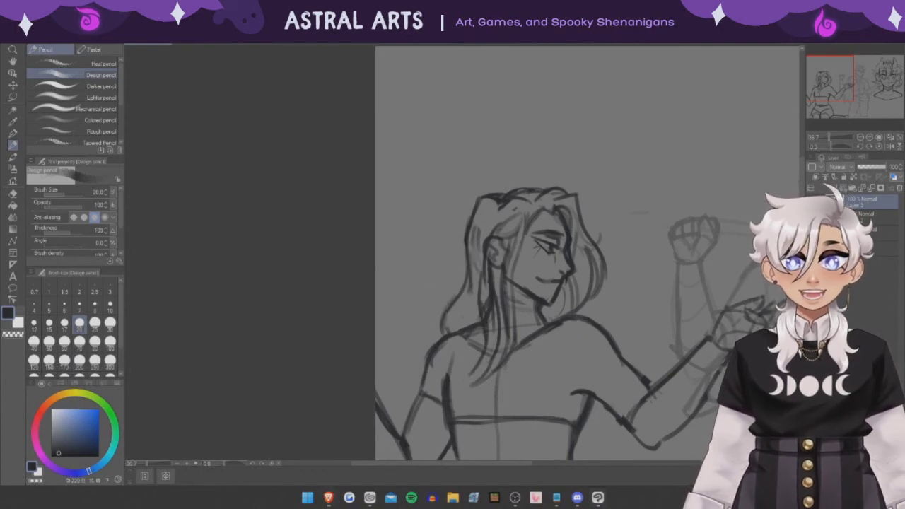
- Draw a folded off-shoulder shawl wrapping both of the seated figure's shoulders and crossing at the front of the chest
scroll(586, 255, "down", 5)
scroll(586, 254, "up", 5)
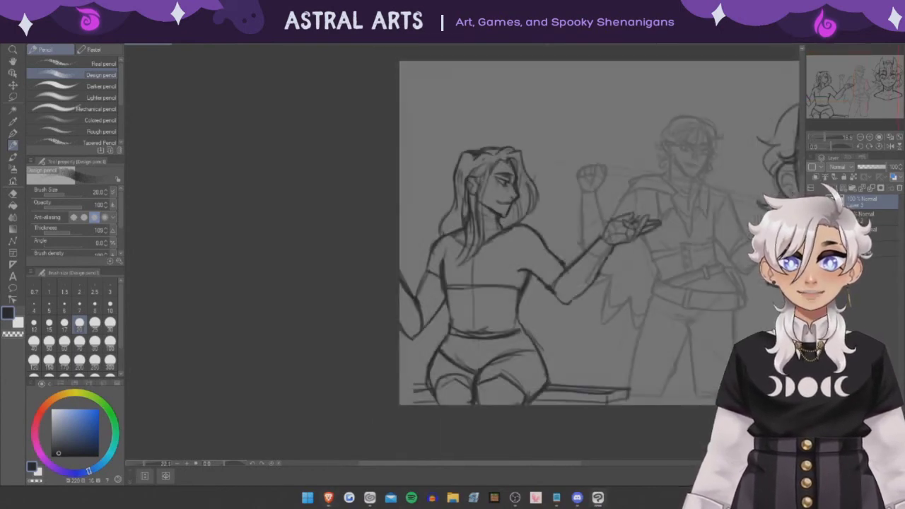
mouse_move(471, 254)
left_mouse_down()
mouse_move(542, 277)
mouse_move(526, 268)
left_mouse_up()
key("ctrl+z")
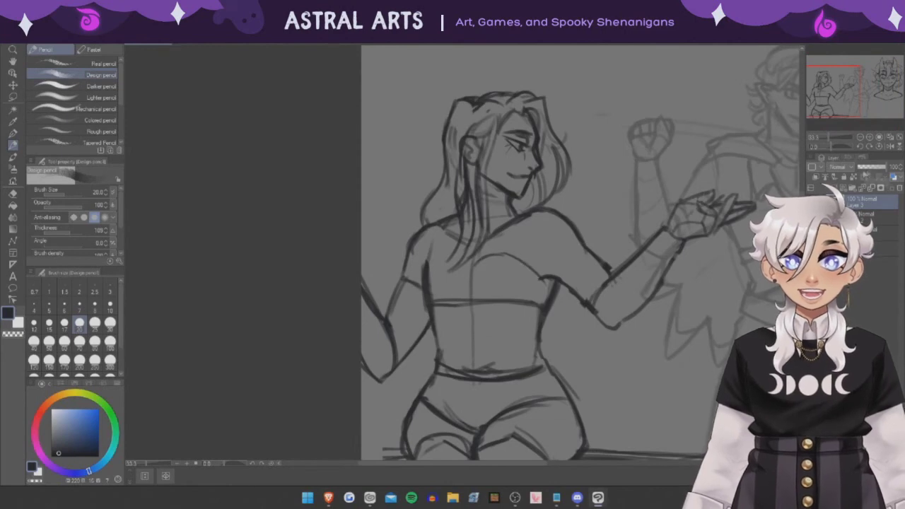
mouse_move(489, 221)
left_mouse_down()
mouse_move(574, 198)
mouse_move(581, 232)
left_mouse_up()
left_click_drag(483, 234, 566, 255)
left_click_drag(519, 234, 599, 259)
left_click_drag(505, 243, 474, 270)
mouse_move(423, 201)
left_mouse_down()
mouse_move(460, 210)
mouse_move(404, 241)
mouse_move(401, 258)
left_mouse_up()
left_click_drag(452, 253, 409, 264)
left_click_drag(502, 197, 536, 201)
left_click_drag(428, 200, 458, 208)
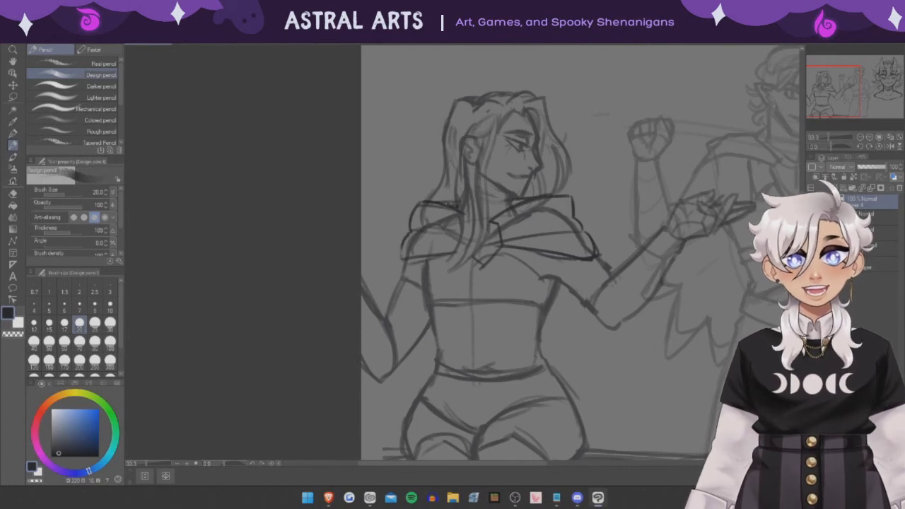
- Outline the bust of the seated figure's bodice below the shawl, from one side of the chest to the other
scroll(650, 276, "down", 1)
scroll(516, 219, "up", 1)
left_click_drag(440, 246, 422, 297)
mouse_move(459, 253)
left_mouse_down()
mouse_move(546, 246)
mouse_move(550, 296)
left_mouse_up()
mouse_move(554, 293)
left_mouse_down()
mouse_move(434, 301)
mouse_move(484, 296)
mouse_move(406, 272)
left_mouse_up()
scroll(587, 255, "down", 3)
scroll(587, 254, "up", 3)
- Lasso the seated figure's head and hair and scale them down slightly in place
key("m")
key("ctrl+t")
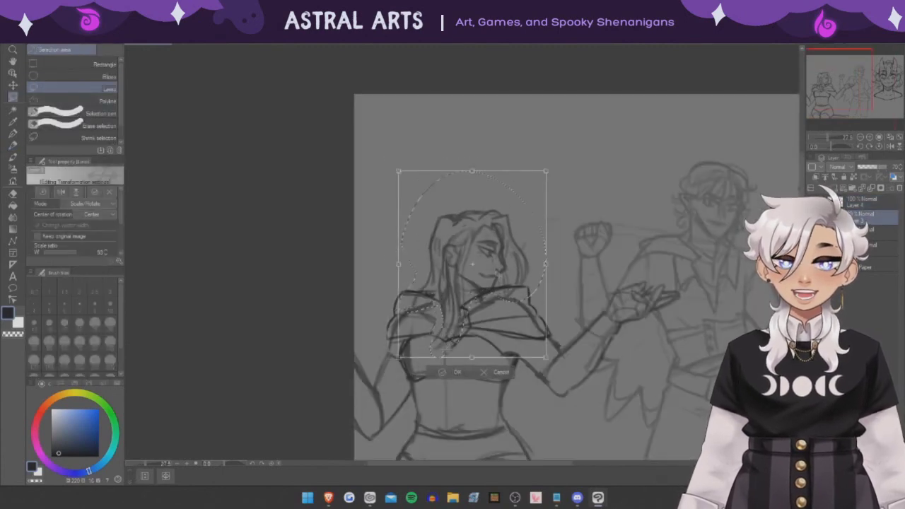
left_click(437, 365)
scroll(622, 275, "down", 3)
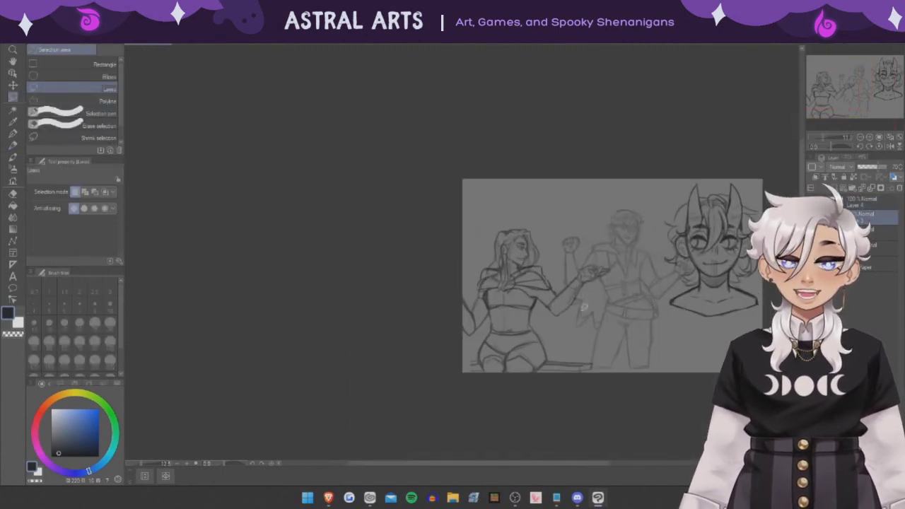
scroll(615, 275, "up", 2)
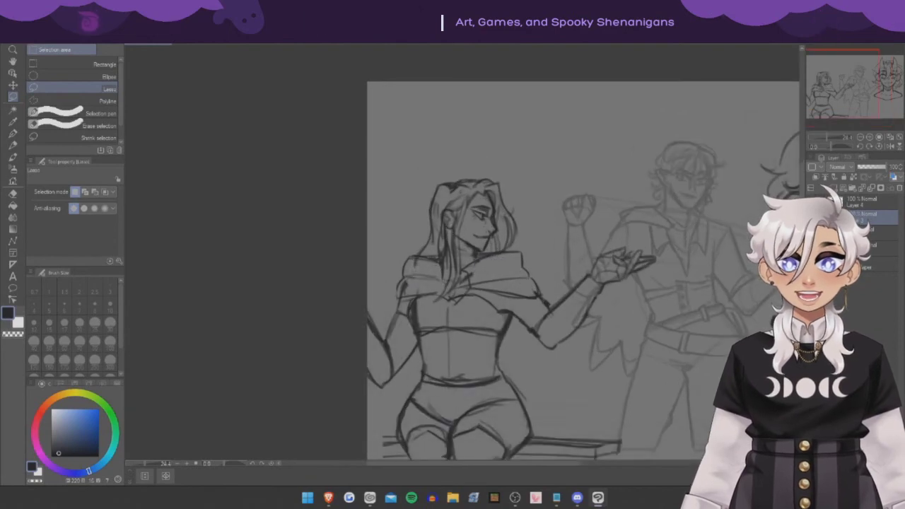
scroll(615, 276, "down", 3)
scroll(592, 258, "up", 2)
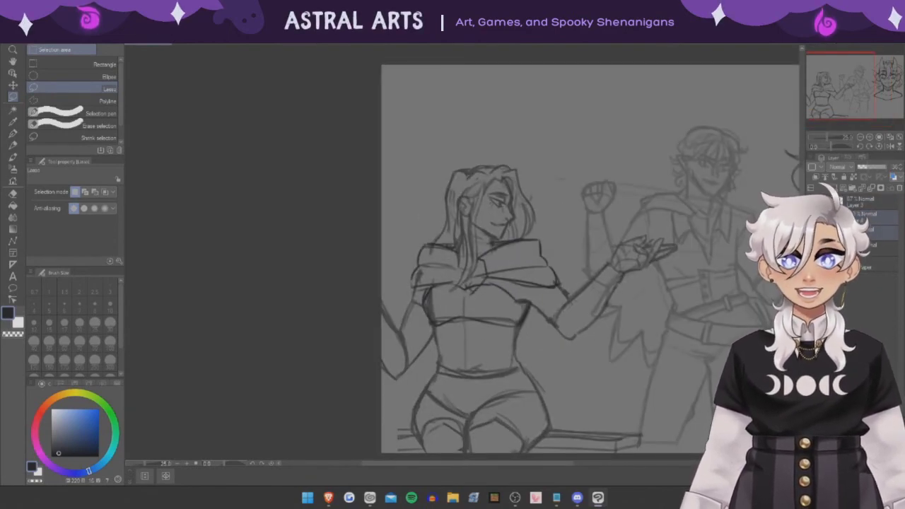
- Switch back to the design pencil and make the top sketch layer active at 100% opacity
left_click(13, 144)
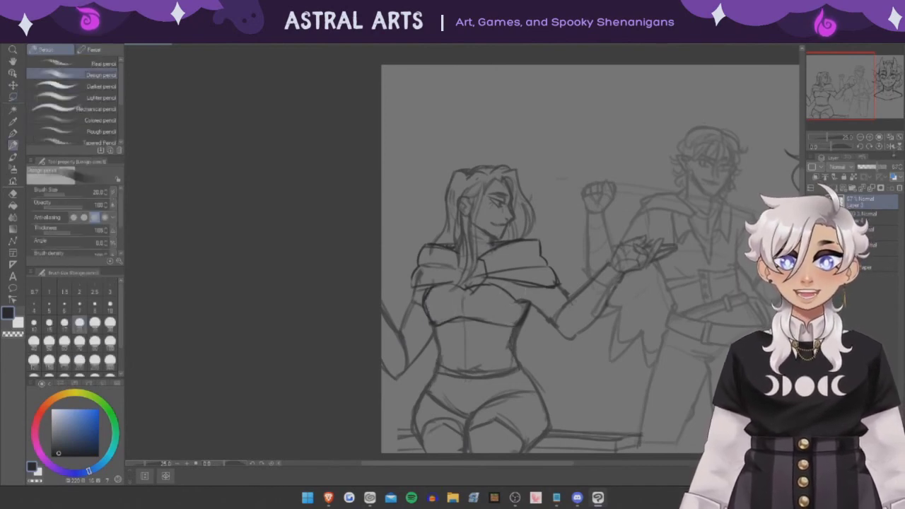
left_click(849, 202)
scroll(590, 259, "down", 5)
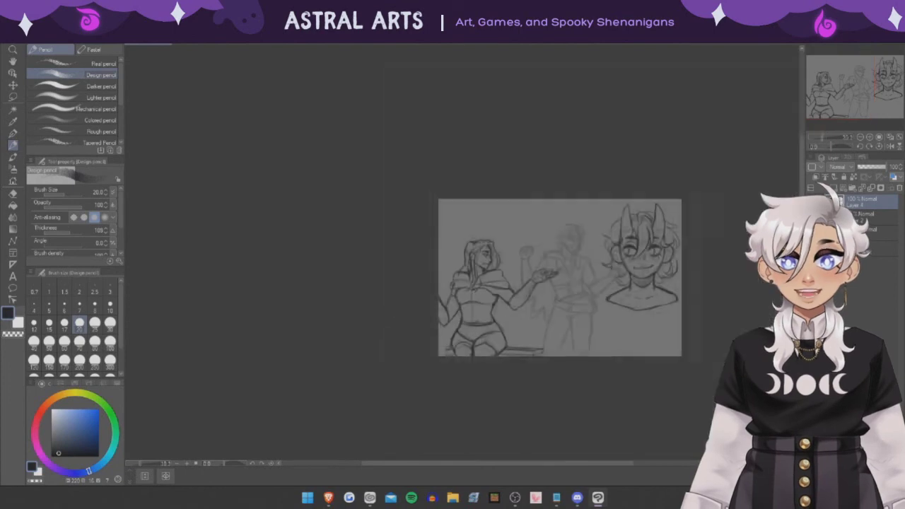
scroll(590, 258, "up", 5)
scroll(523, 318, "down", 3)
scroll(524, 318, "up", 3)
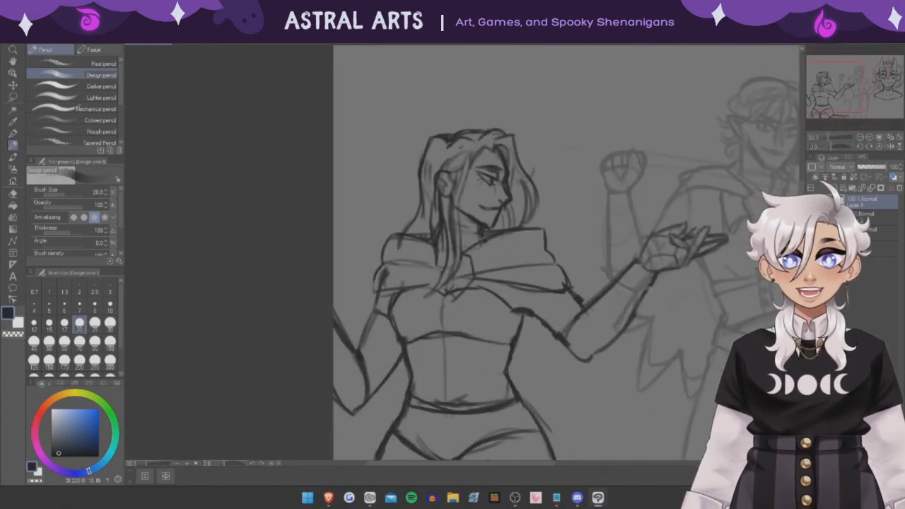
- Lasso the seated figure's outstretched forearm and hand and scale them down slightly
scroll(524, 318, "down", 3)
scroll(524, 318, "up", 4)
key("m")
mouse_move(578, 234)
left_mouse_down()
mouse_move(498, 305)
mouse_move(578, 234)
left_mouse_up()
key("ctrl+t")
left_click_drag(689, 212, 694, 240)
key("Return")
scroll(566, 254, "down", 3)
- Draw a V-shaped bodice hem dipping between the seated figure's hips with the design pencil
key("p")
scroll(565, 255, "up", 3)
scroll(566, 254, "down", 3)
scroll(565, 254, "up", 4)
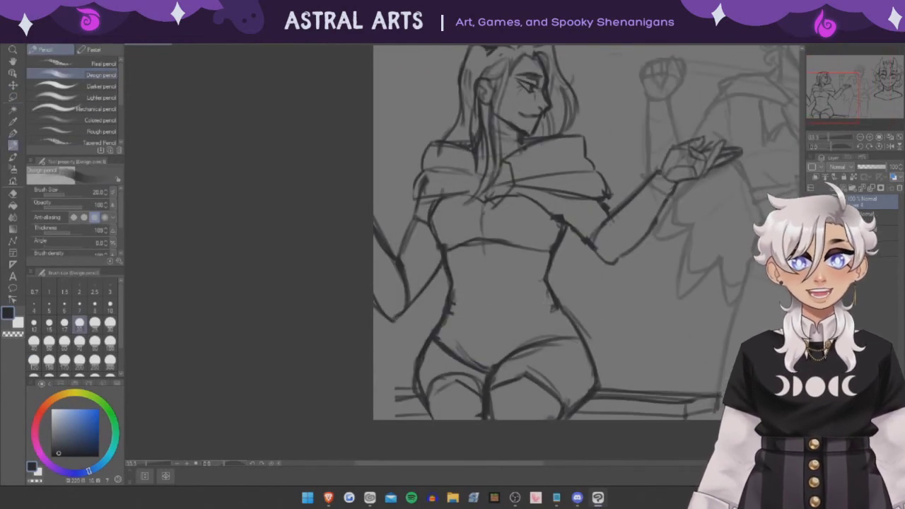
mouse_move(447, 315)
left_mouse_down()
mouse_move(531, 319)
mouse_move(512, 329)
left_mouse_up()
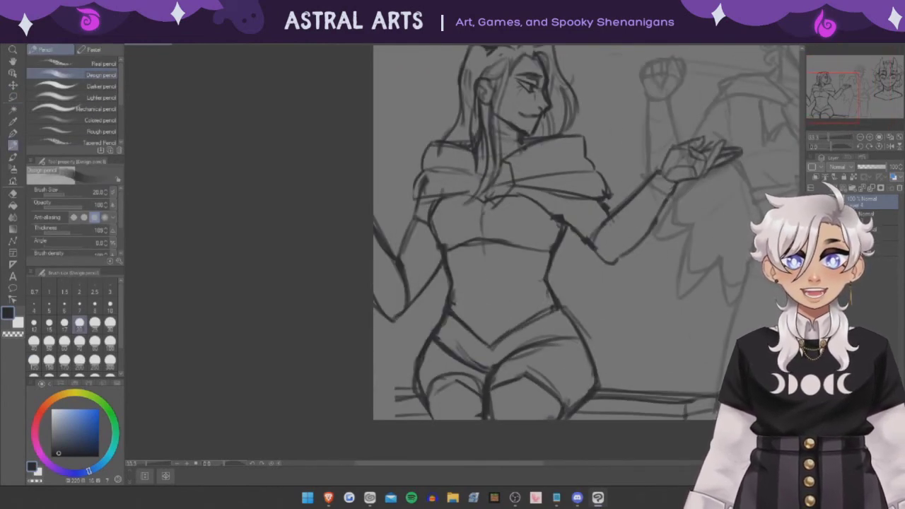
scroll(565, 254, "down", 3)
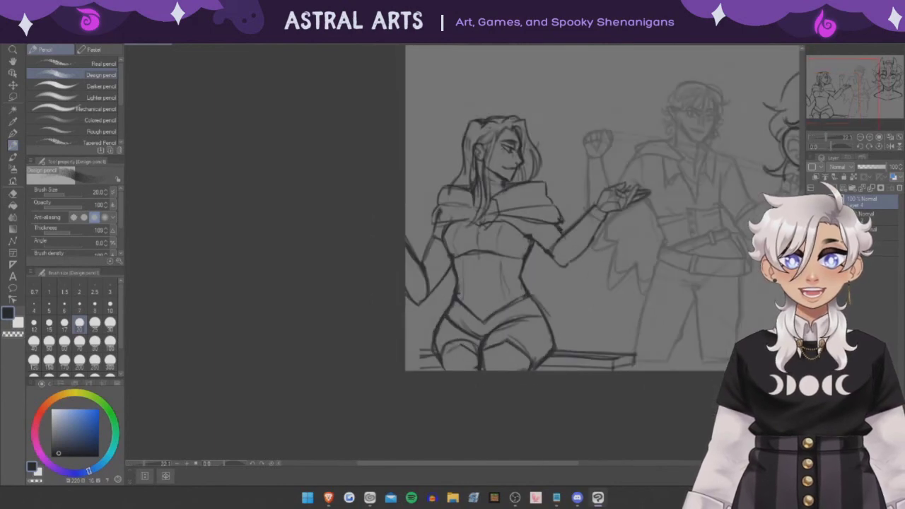
- Draw a cloth skirt panel hanging from the pointed hem between the seated figure's thighs, with fold lines
scroll(565, 254, "up", 2)
left_click_drag(512, 329, 507, 387)
left_click_drag(486, 322, 513, 338)
left_click_drag(428, 354, 464, 365)
left_click_drag(435, 318, 445, 388)
key("ctrl+z")
left_click_drag(494, 332, 474, 357)
mouse_move(443, 351)
left_mouse_down()
mouse_move(493, 323)
mouse_move(506, 352)
left_mouse_up()
scroll(565, 254, "down", 2)
scroll(566, 254, "up", 2)
scroll(565, 254, "down", 3)
scroll(565, 254, "up", 4)
scroll(565, 254, "down", 3)
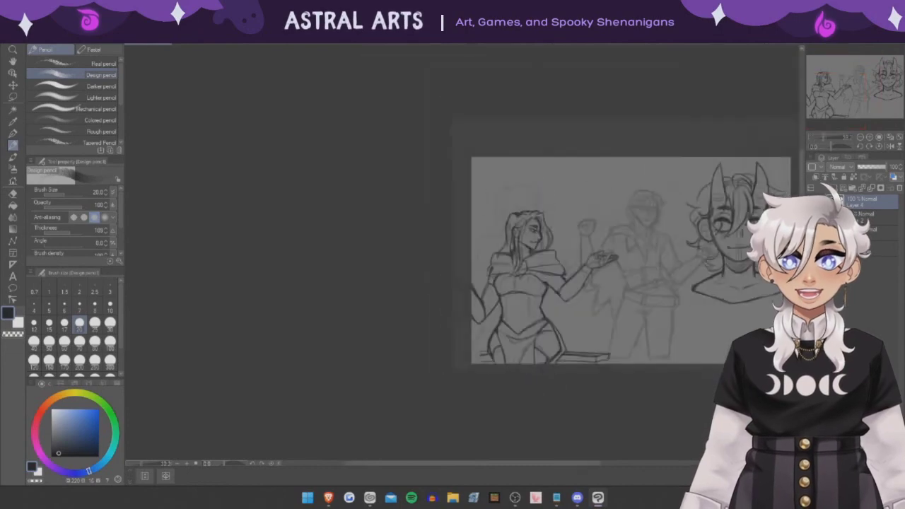
scroll(565, 254, "up", 4)
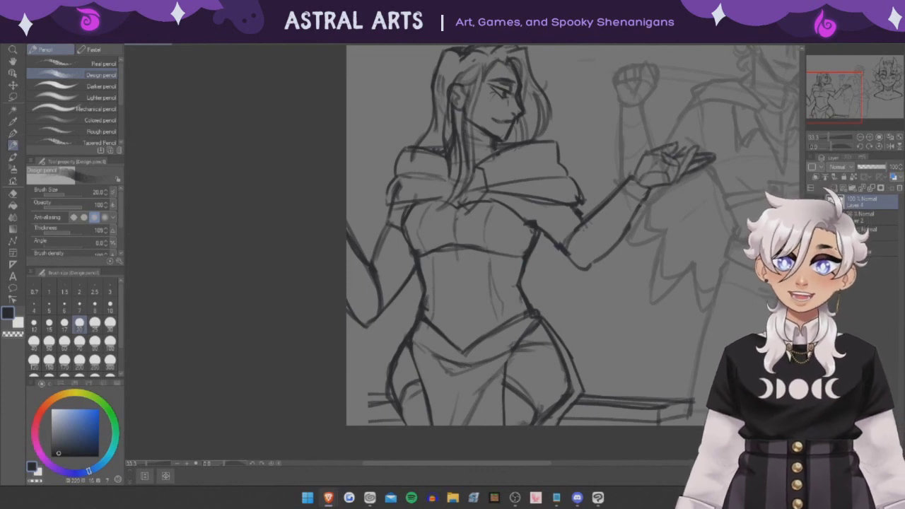
- Lasso the seated figure's bent arm at the canvas edge and transform it to shorten it
scroll(572, 233, "down", 3)
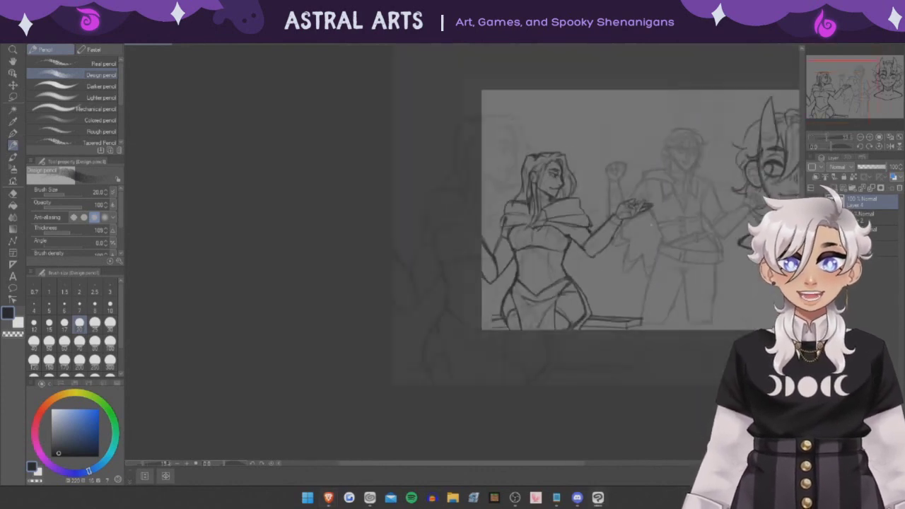
key("m")
left_click_drag(343, 280, 340, 382)
key("ctrl+t")
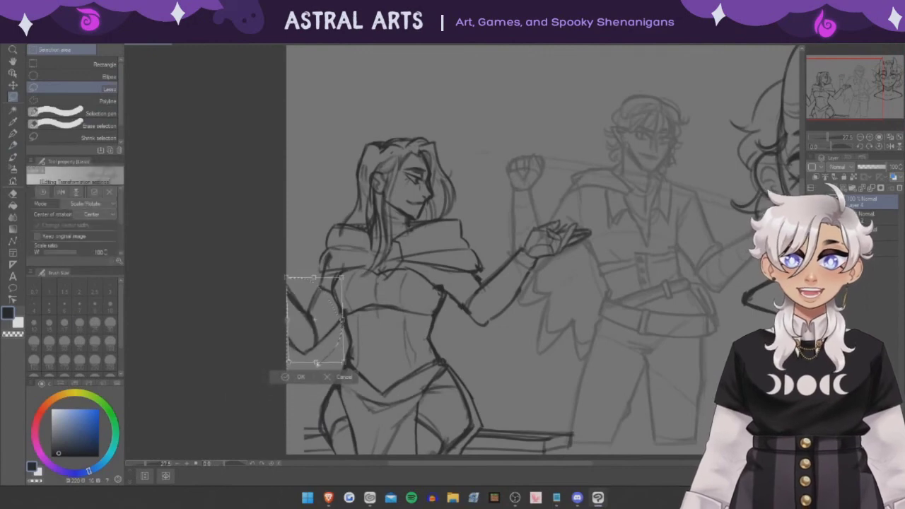
key("Return")
scroll(467, 279, "down", 3)
- Sketch the end of the bench on the near-edge side of the canvas, behind the seated figure's hip
key("p")
scroll(336, 311, "up", 3)
left_click_drag(327, 423, 291, 424)
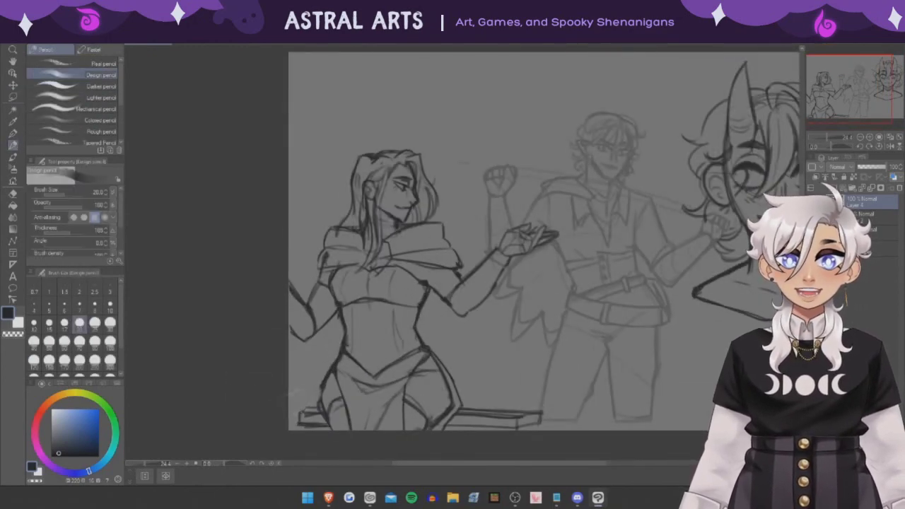
scroll(320, 394, "down", 2)
- Draw an angular clasp where the shawl crosses at the seated figure's chest
scroll(391, 334, "up", 5)
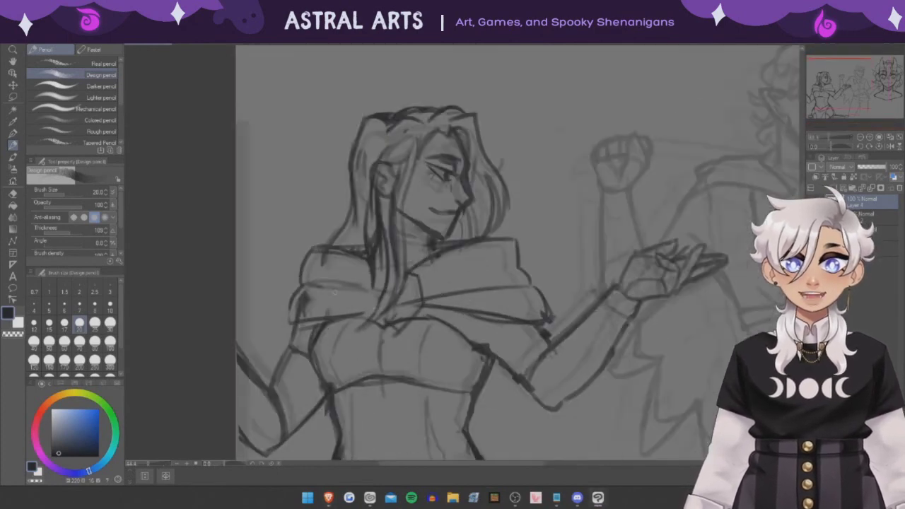
left_click_drag(403, 277, 421, 294)
left_click_drag(418, 294, 383, 321)
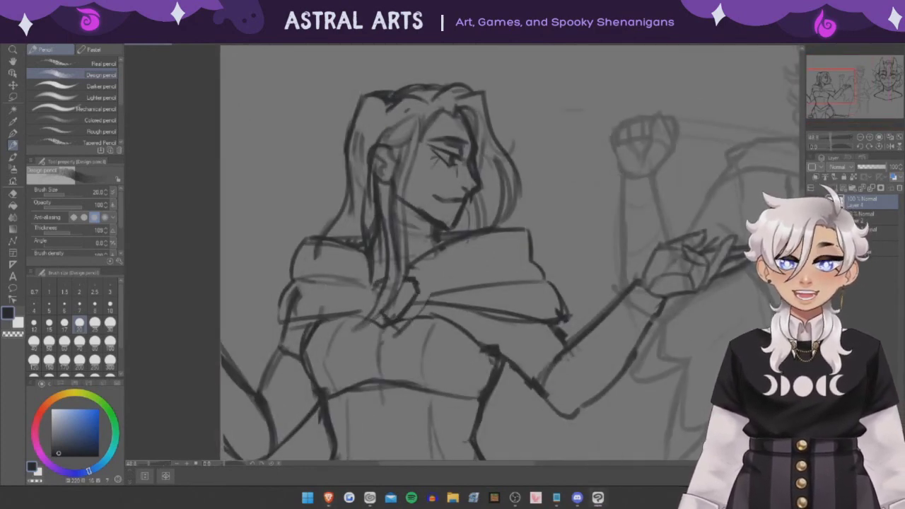
scroll(396, 283, "down", 2)
scroll(396, 283, "down", 4)
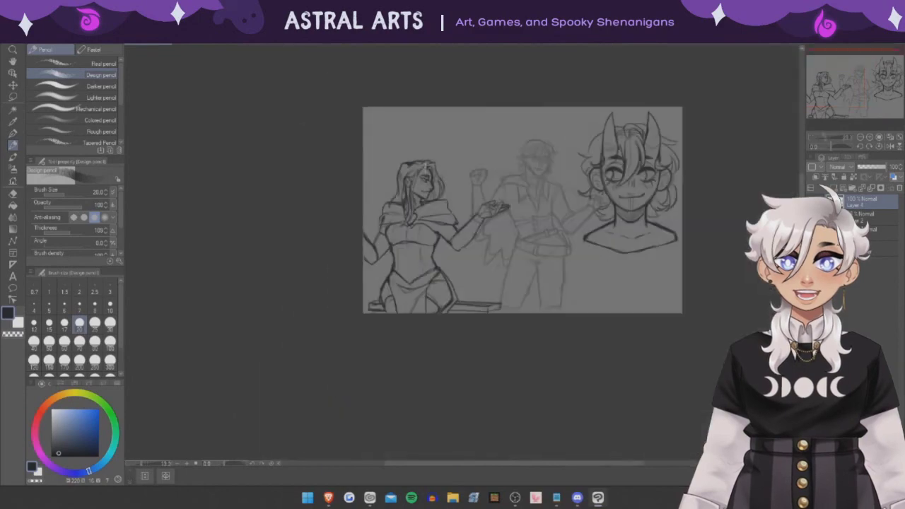
- Raise the opacity of the standing figure's sketch layer to 100%
scroll(417, 187, "up", 4)
scroll(523, 212, "down", 4)
scroll(534, 191, "up", 2)
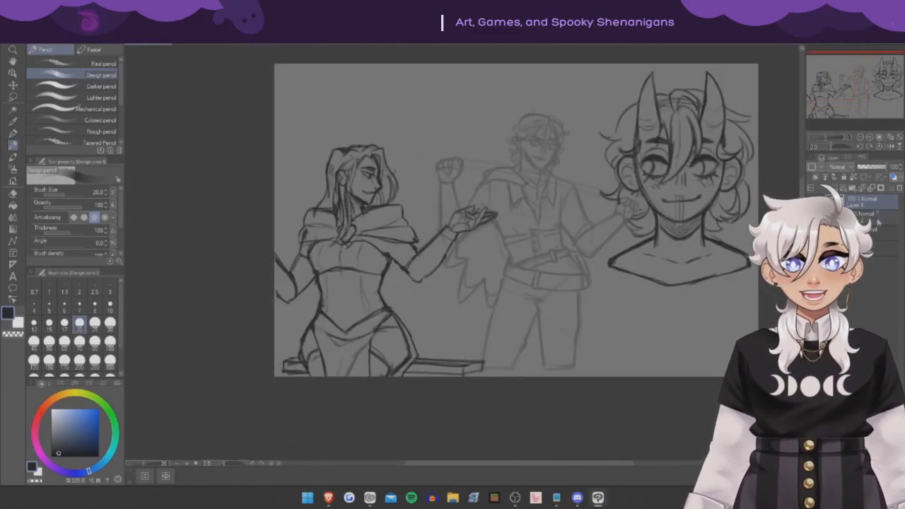
scroll(516, 219, "up", 1)
scroll(516, 234, "down", 2)
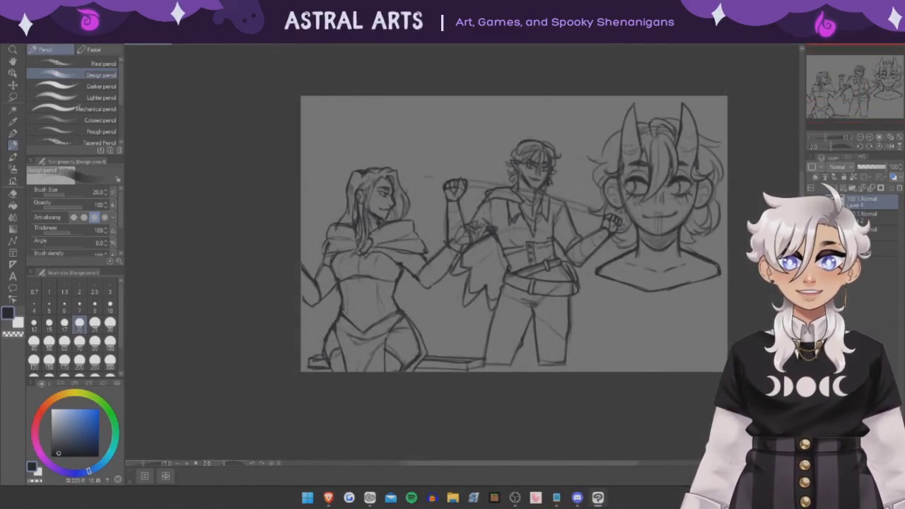
scroll(581, 149, "up", 1)
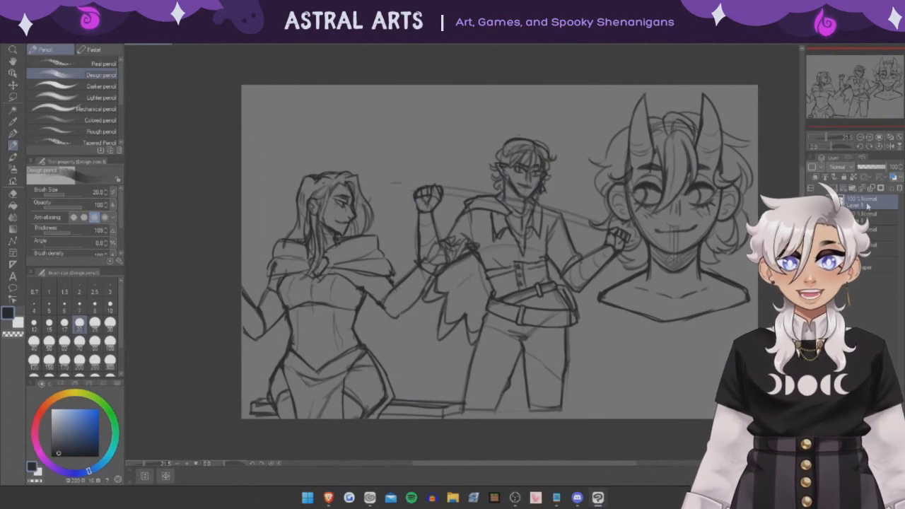
scroll(509, 252, "down", 1)
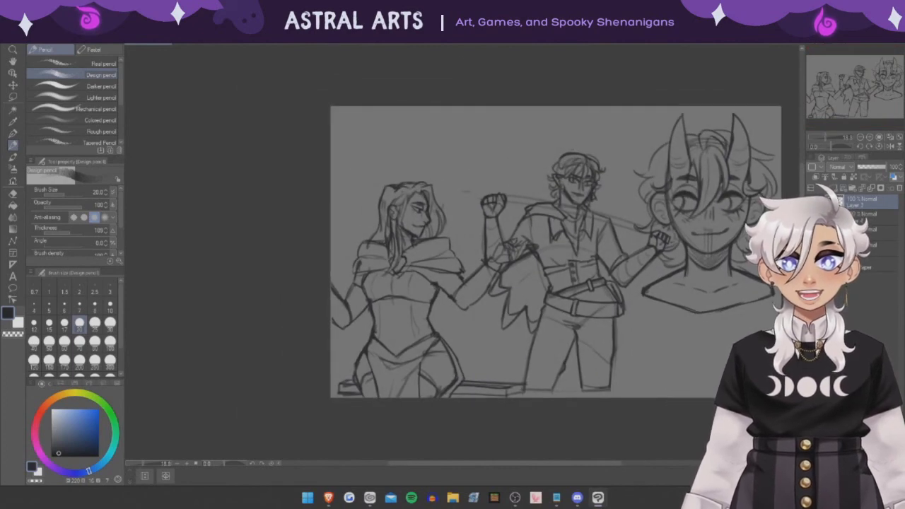